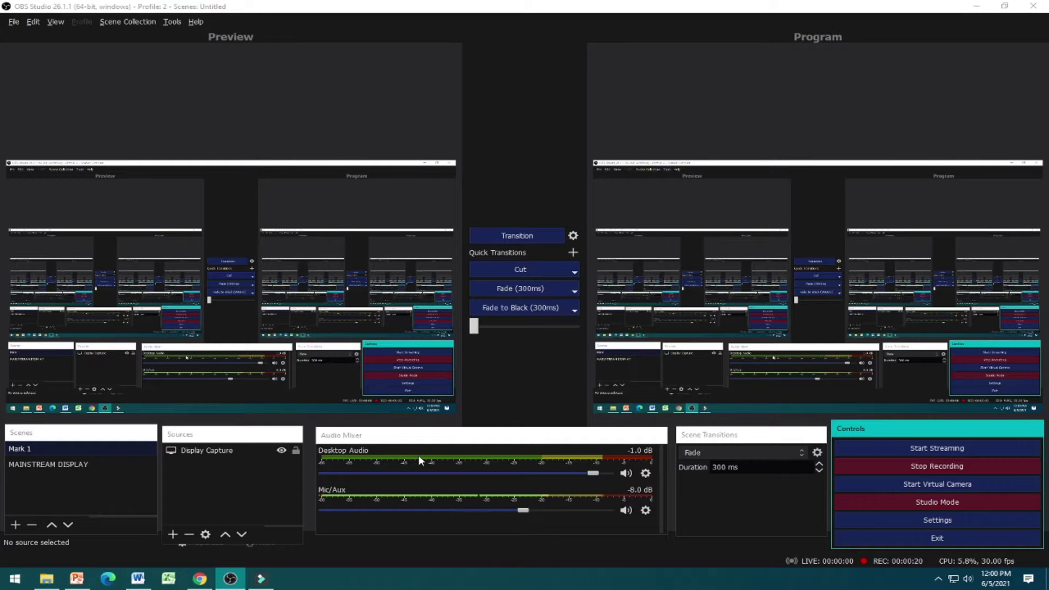
In the MAINSTREAM DISPLAY scene, add the Mine image source (Dota 2 logo) and move it toward the top centre.
left_click(41, 465)
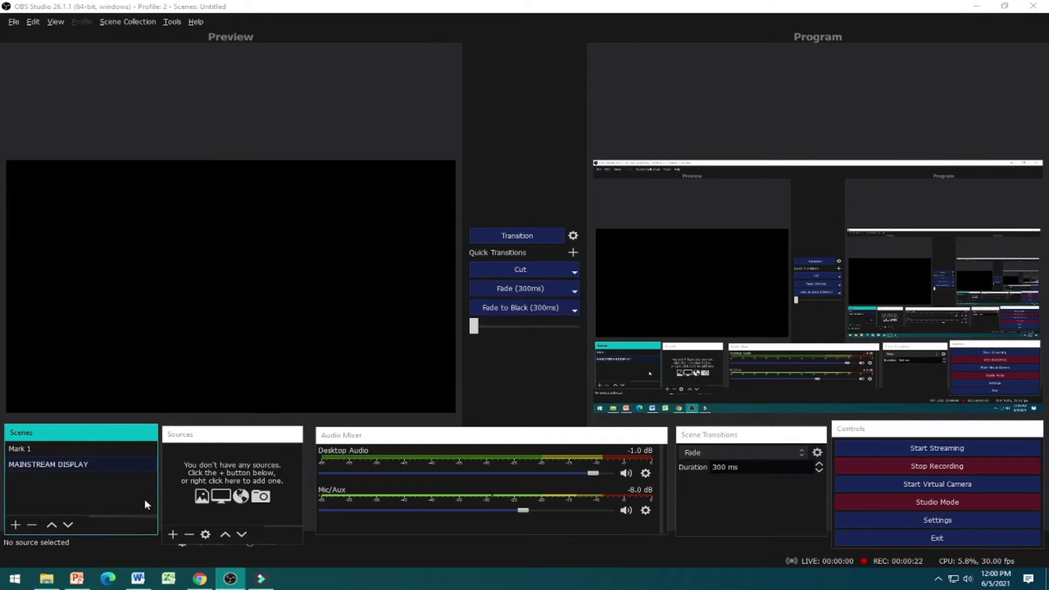
left_click(173, 534)
left_click(224, 414)
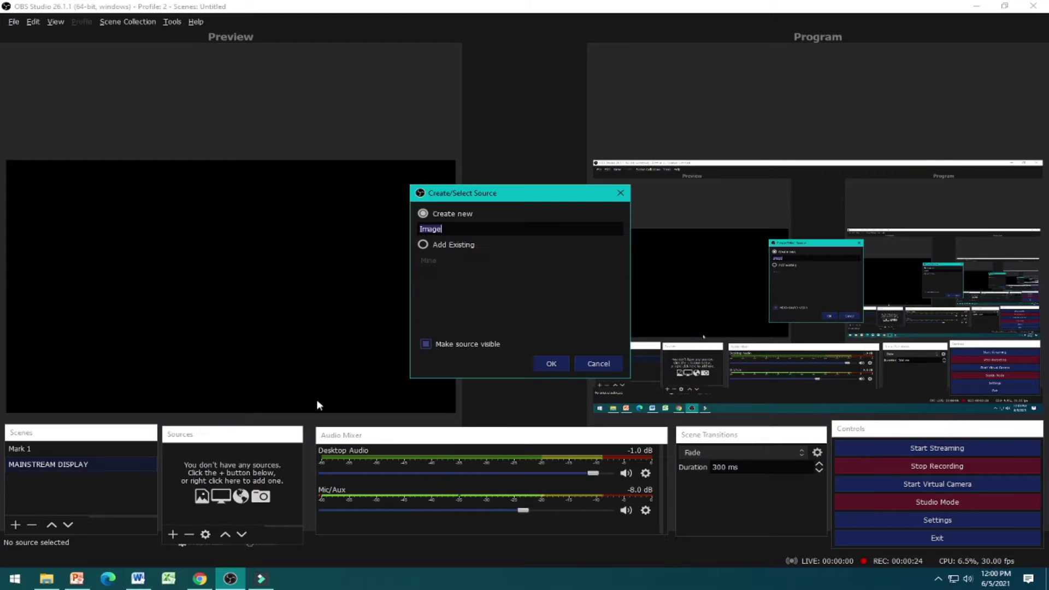
left_click(557, 364)
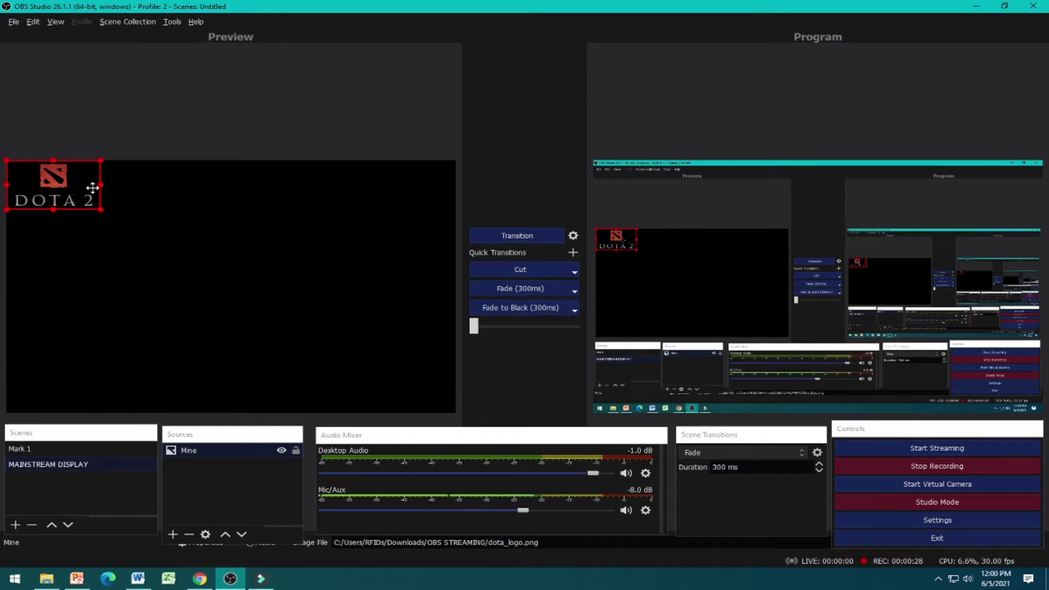
left_click_drag(115, 187, 228, 219)
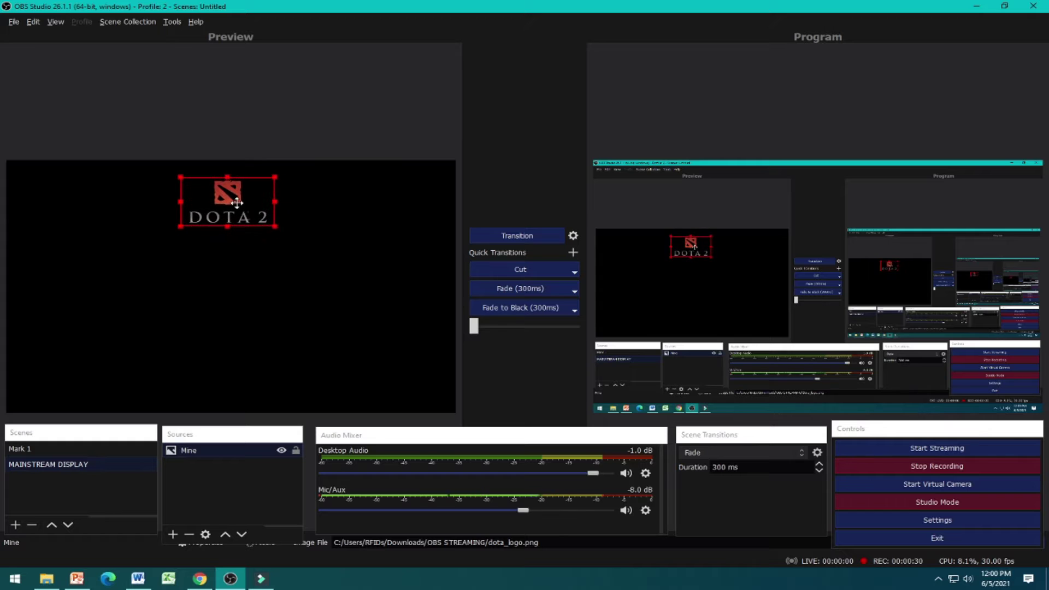
Add a media source pUDGE playing videoplayback (5).mp4 and drag it down toward the lower left.
left_click(173, 534)
left_click(227, 444)
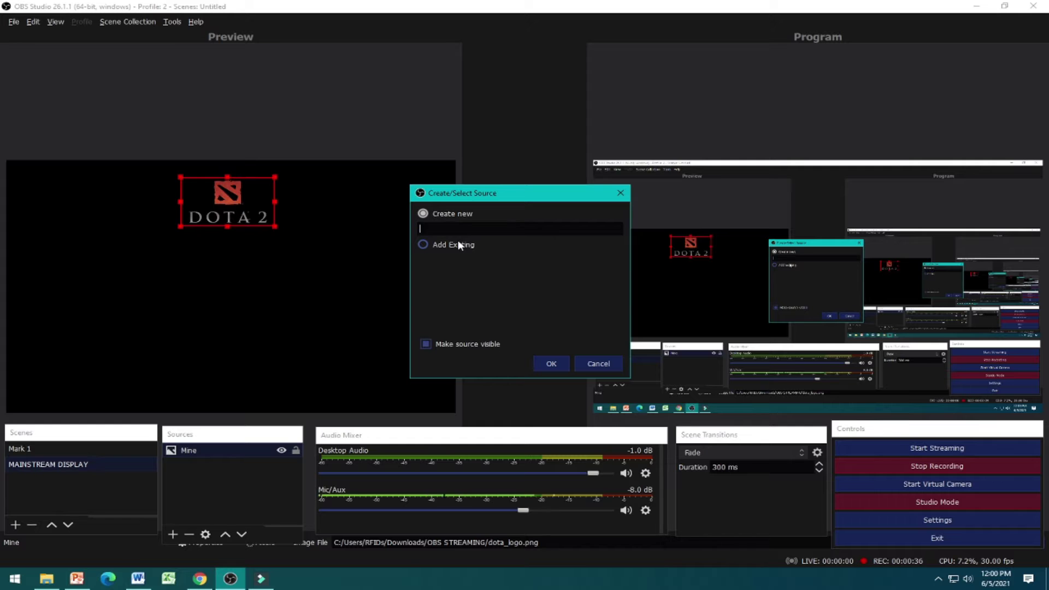
type("pUDGE")
key("Return")
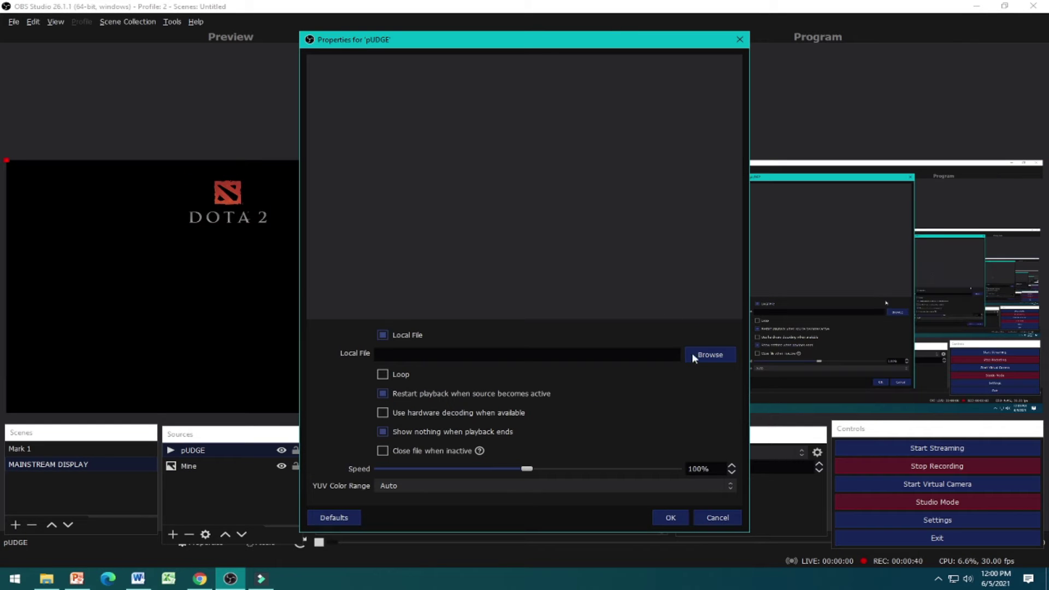
left_click(709, 355)
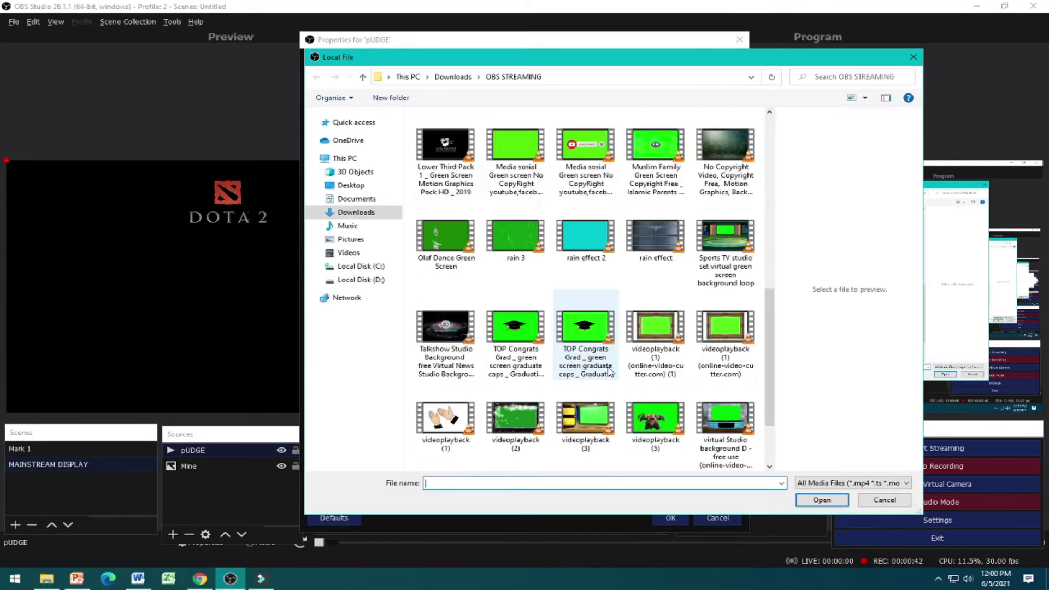
left_click(662, 434)
left_click(812, 502)
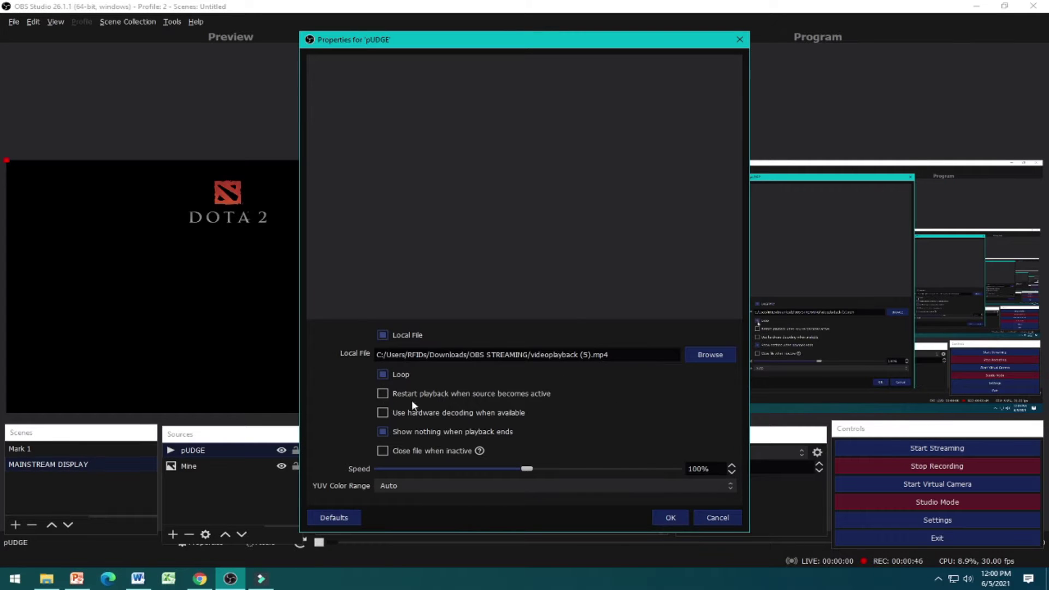
left_click(670, 517)
left_click_drag(76, 213, 122, 310)
Enlarge the pUDGE video and move it to the lower left of the canvas.
left_click_drag(213, 260, 253, 225)
left_click_drag(128, 305, 103, 335)
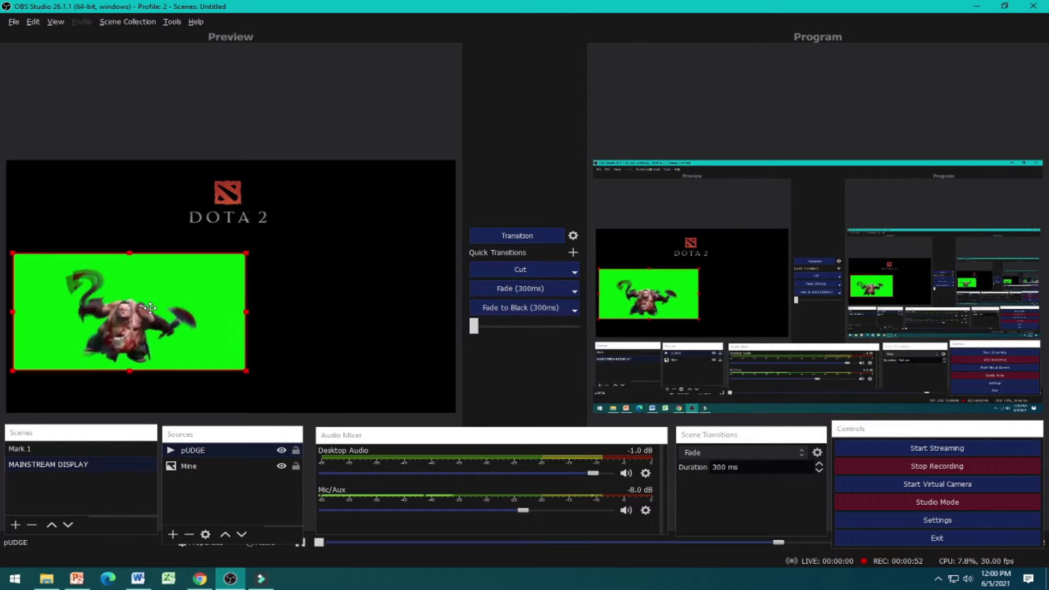
right_click(104, 336)
right_click(60, 335)
right_click(60, 335)
left_click(83, 381)
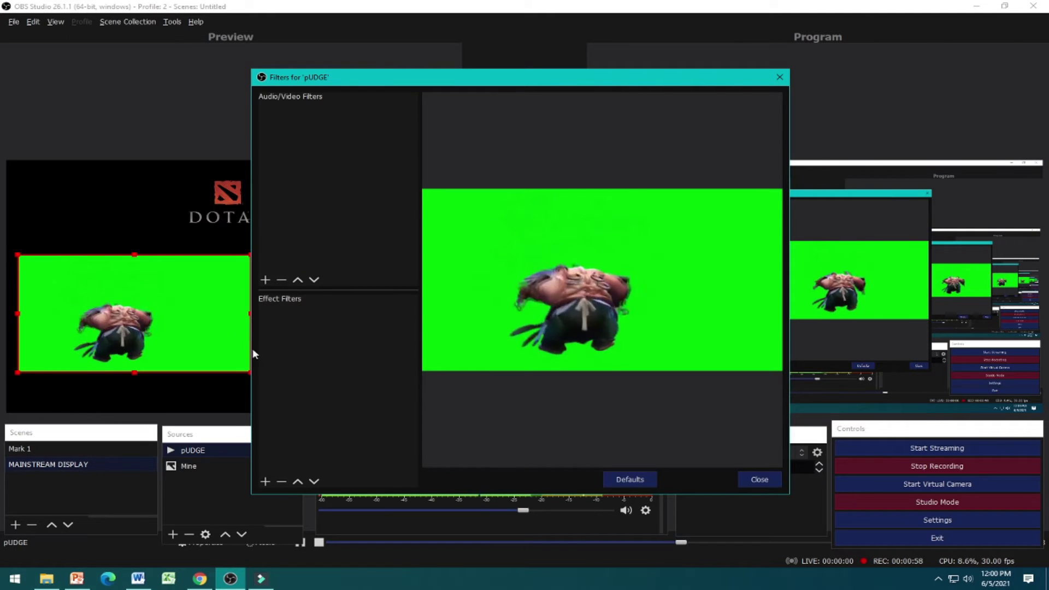
left_click(780, 77)
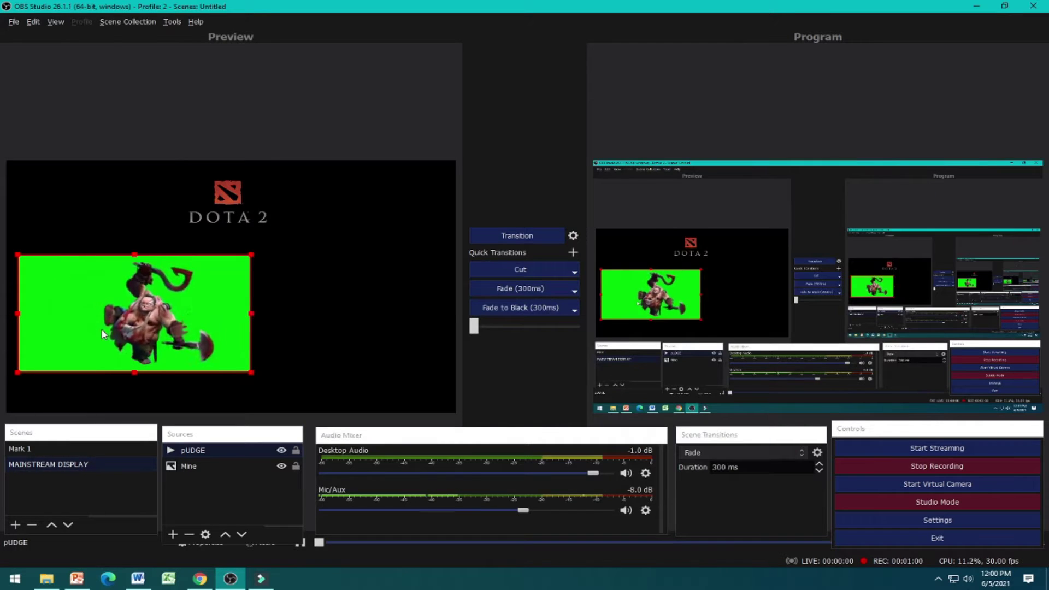
right_click(101, 329)
left_click(216, 502)
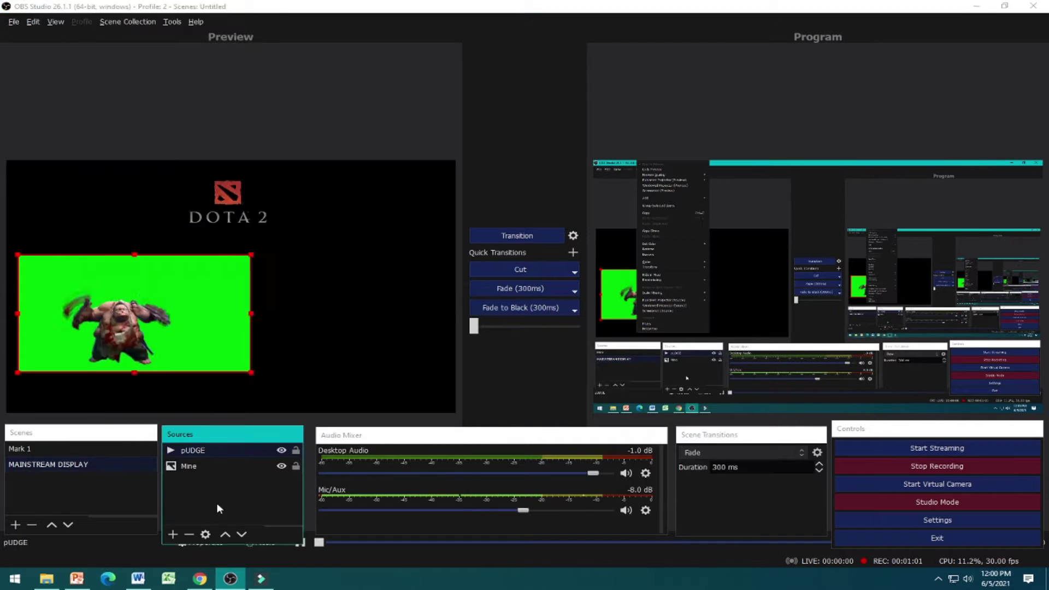
Add a Chroma Key effect filter to pUDGE to remove its green background.
right_click(202, 450)
left_click(221, 430)
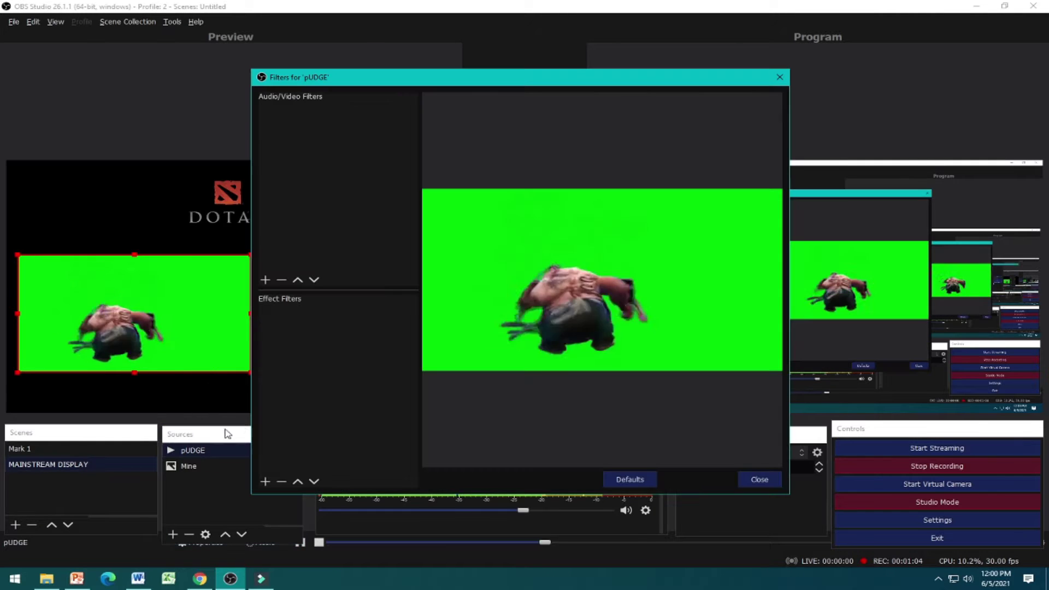
left_click(265, 481)
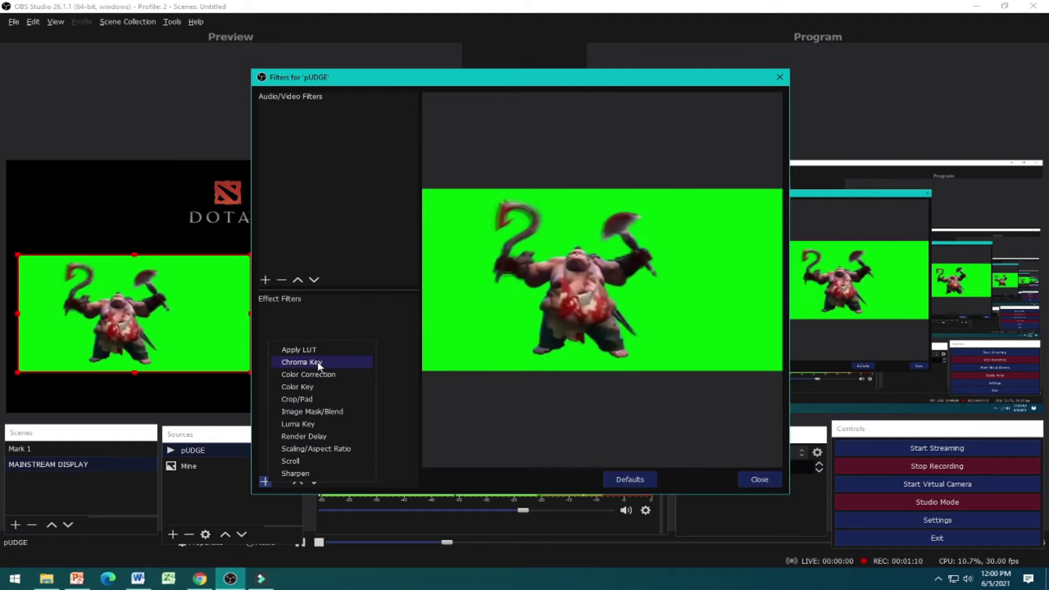
left_click(302, 362)
left_click(489, 304)
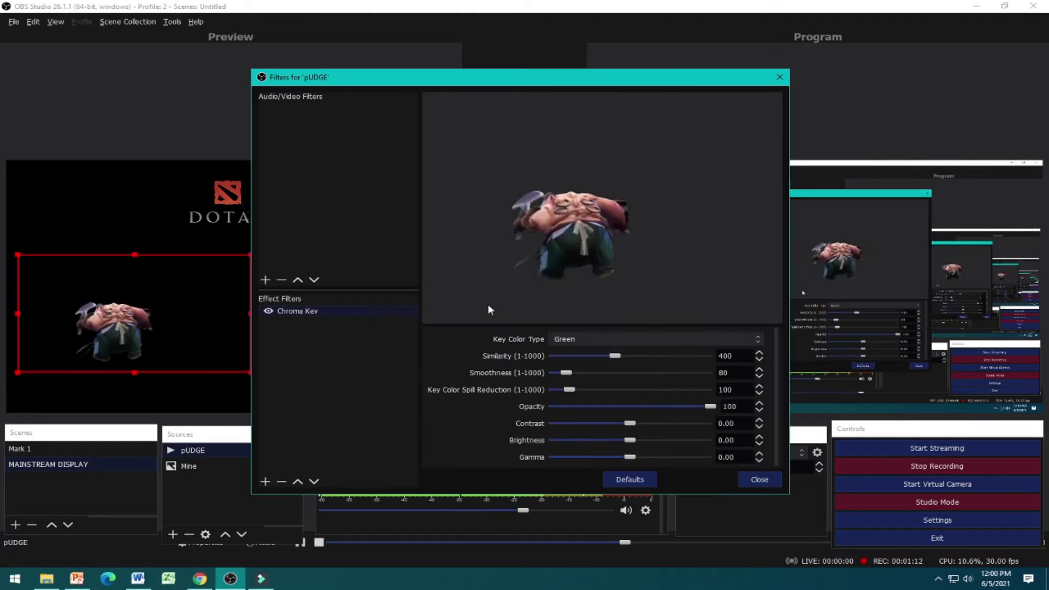
left_click(758, 480)
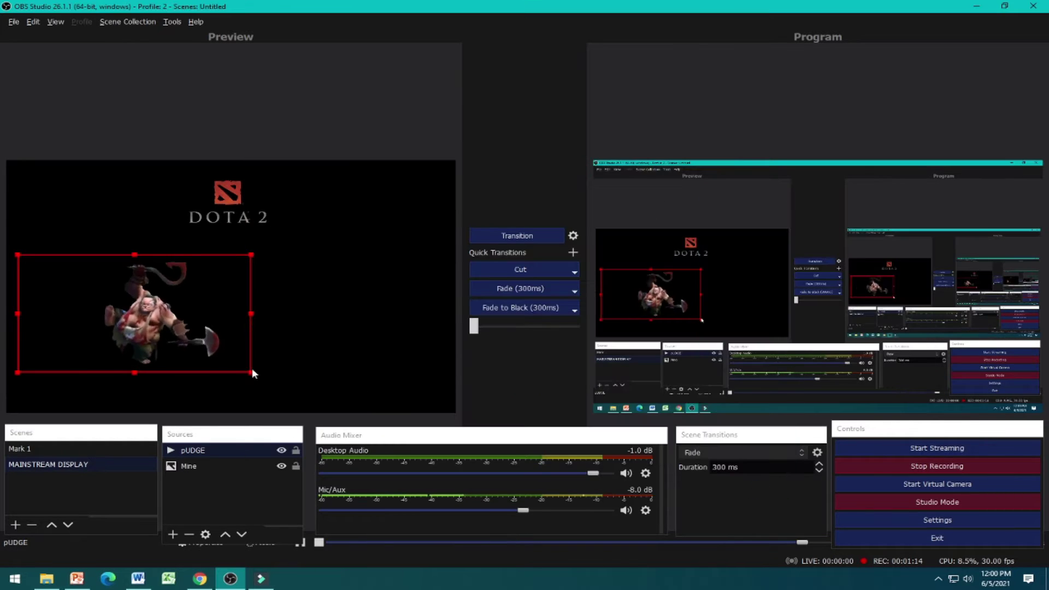
Enlarge the keyed Pudge hero slightly and enlarge the DOTA 2 logo.
mouse_move(250, 372)
left_mouse_down()
mouse_move(280, 391)
mouse_move(259, 383)
left_mouse_up()
left_click(317, 319)
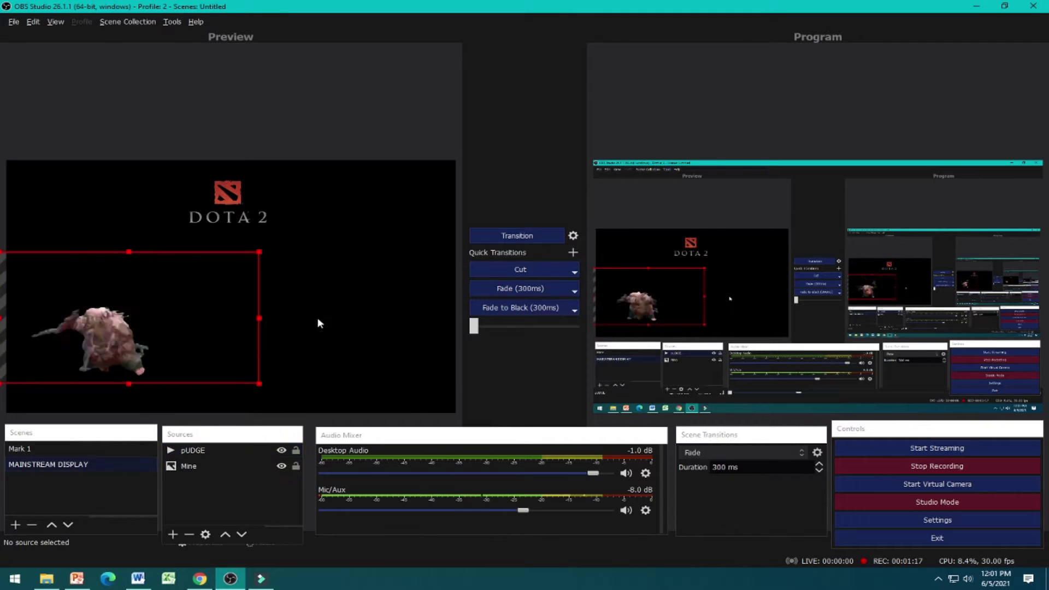
left_click(233, 218)
left_click_drag(275, 225, 305, 252)
Create a new media source named VIDEO 2.
left_click(222, 494)
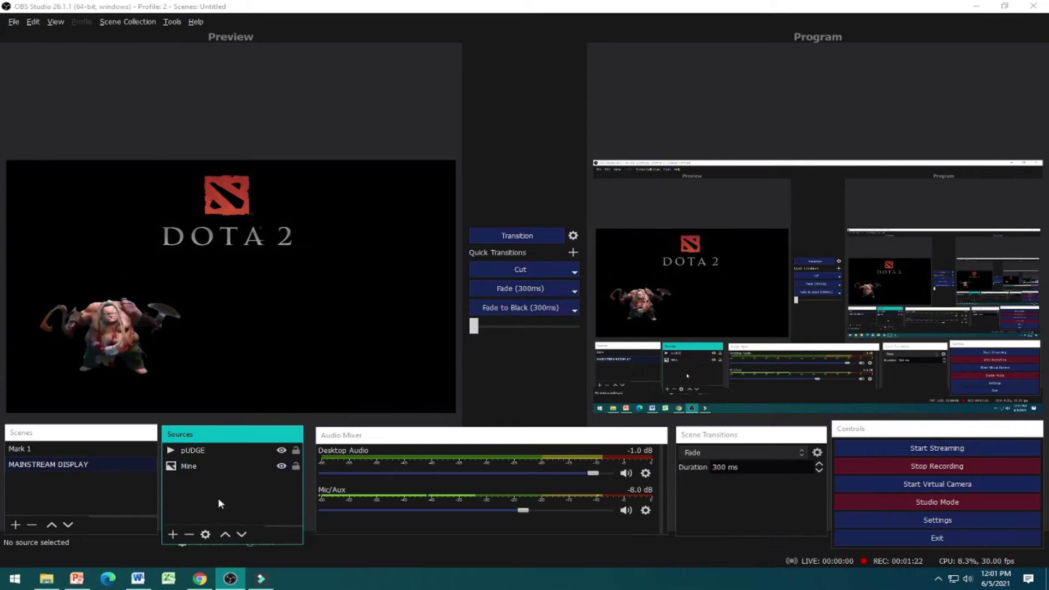
left_click(173, 534)
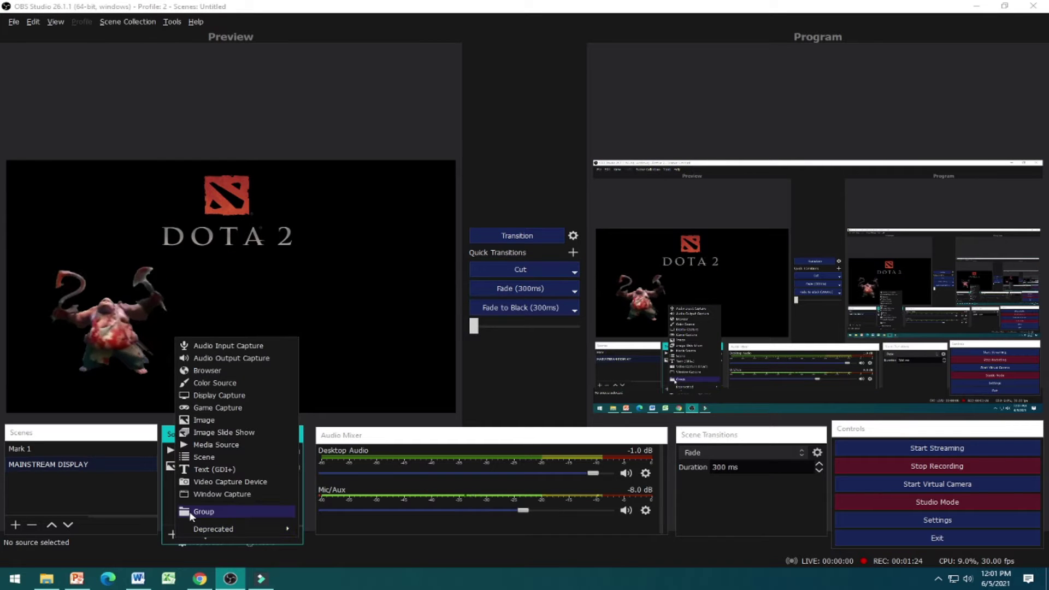
left_click(213, 446)
key("BackSpace")
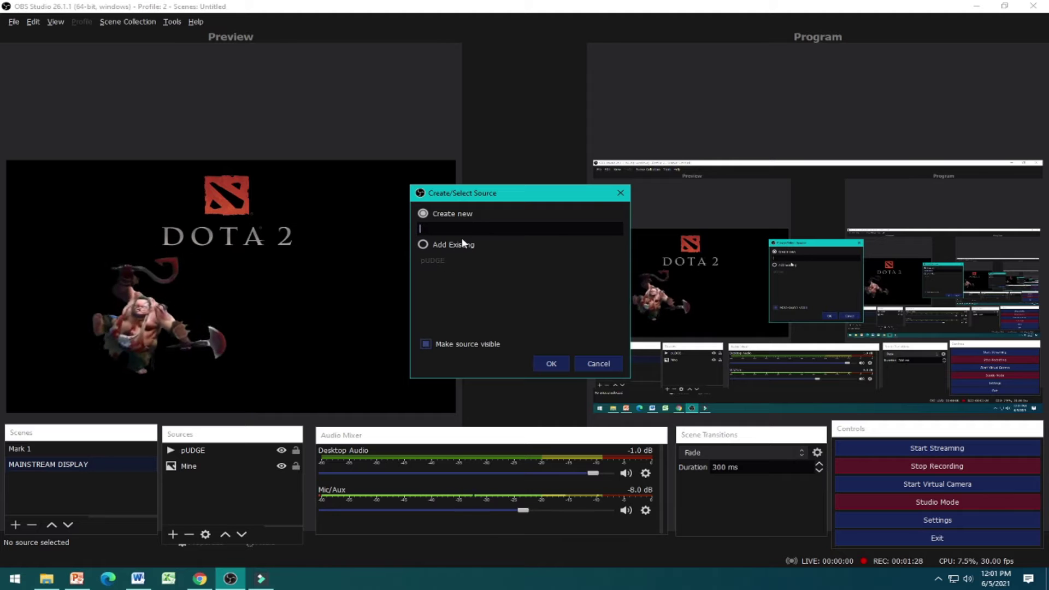
type("VIDEO 2")
key("Return")
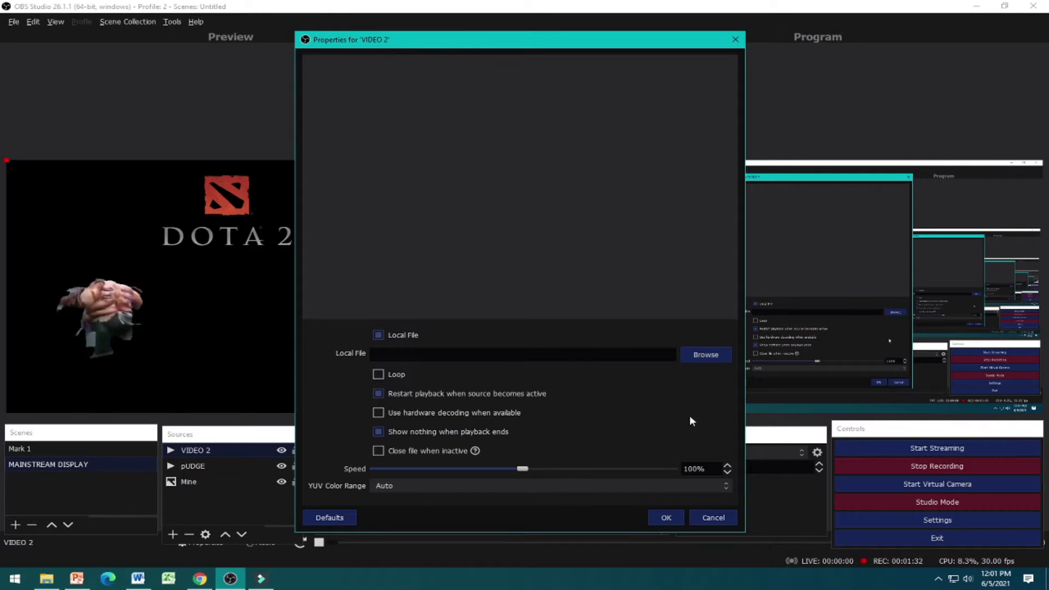
Set VIDEO 2 to the Santa Claus dancing clip with restart playback turned off.
left_click(708, 355)
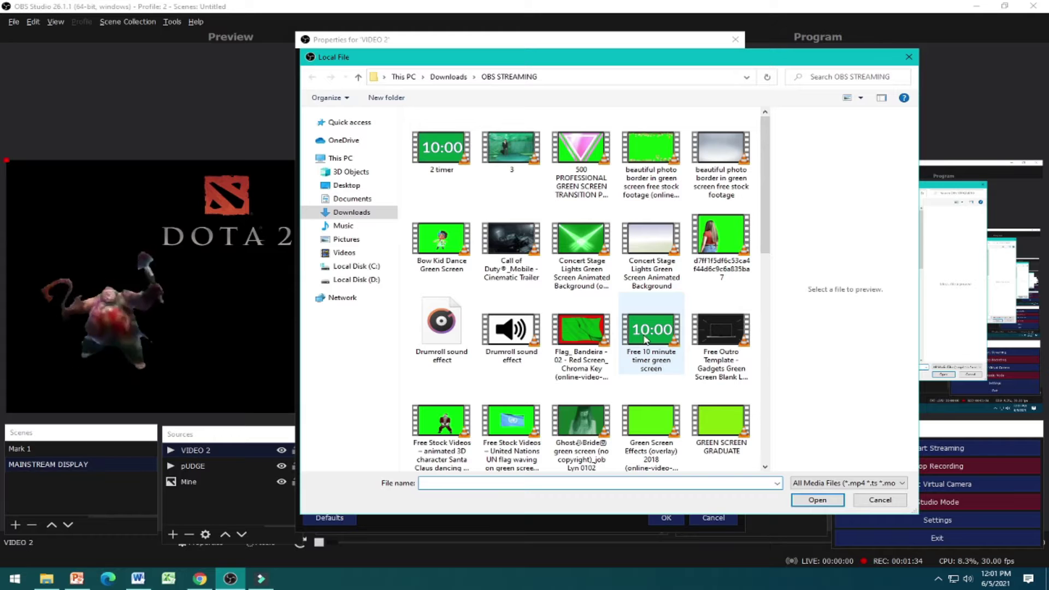
scroll(655, 327, "down", 5)
scroll(676, 312, "up", 5)
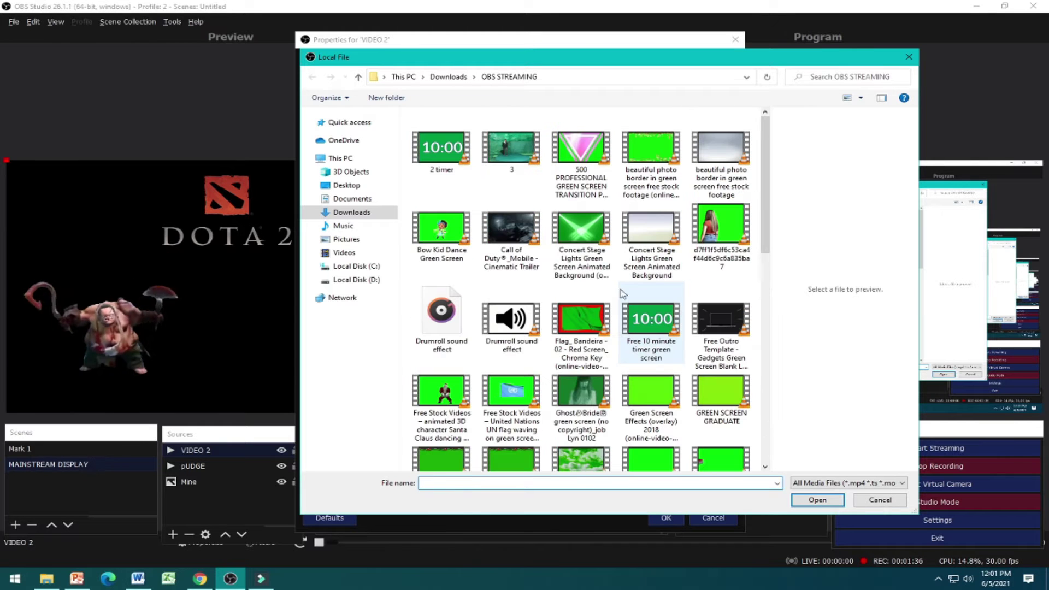
scroll(549, 291, "down", 10)
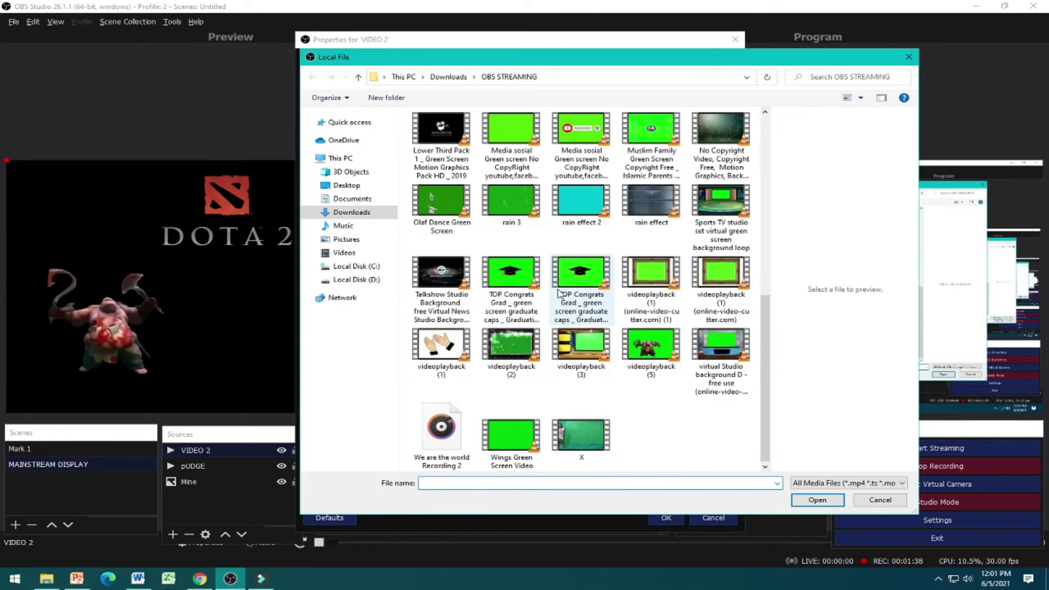
scroll(697, 430, "up", 10)
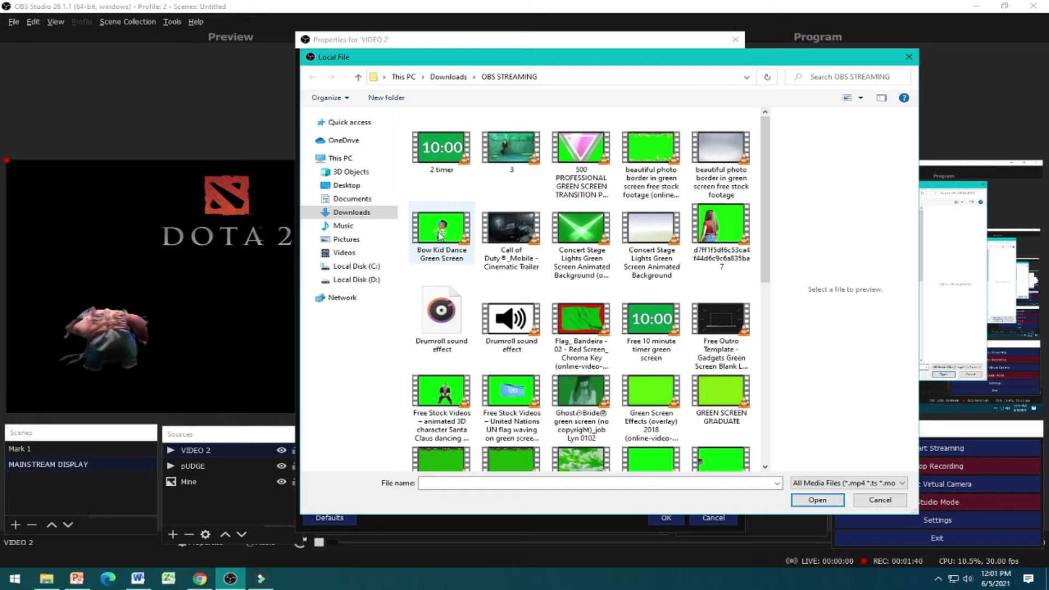
left_click(440, 234)
left_click(451, 411)
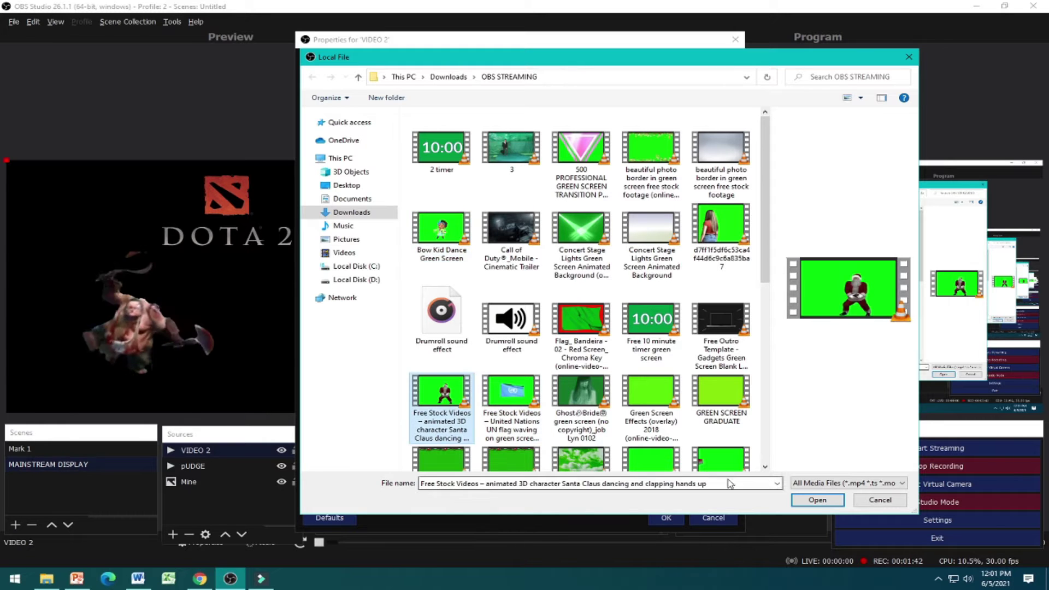
left_click(816, 500)
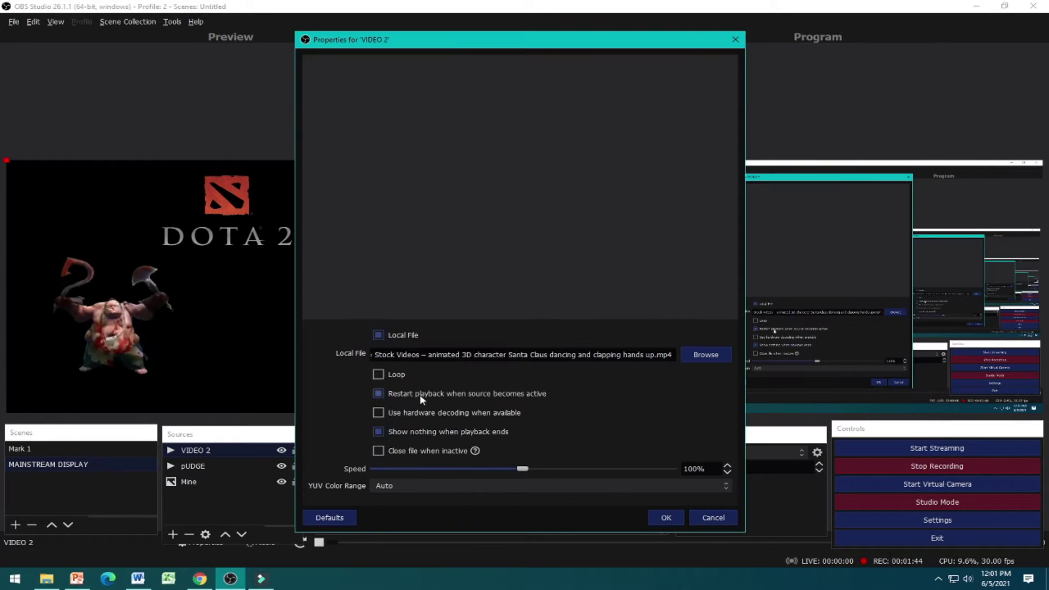
left_click(383, 393)
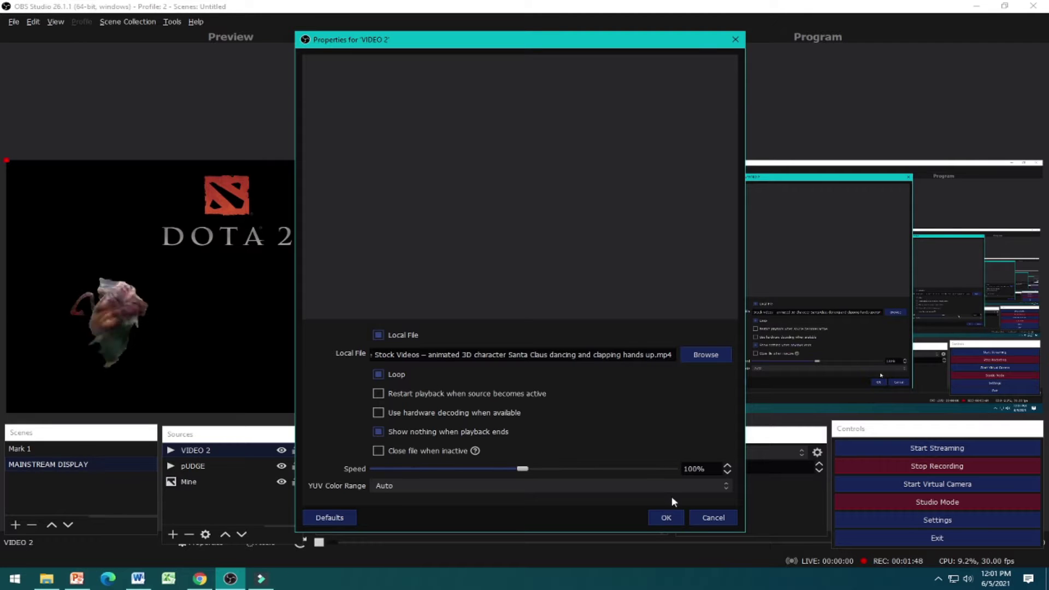
Confirm VIDEO 2, then add a Chroma Key filter to remove the Santa video's green background.
left_click(666, 517)
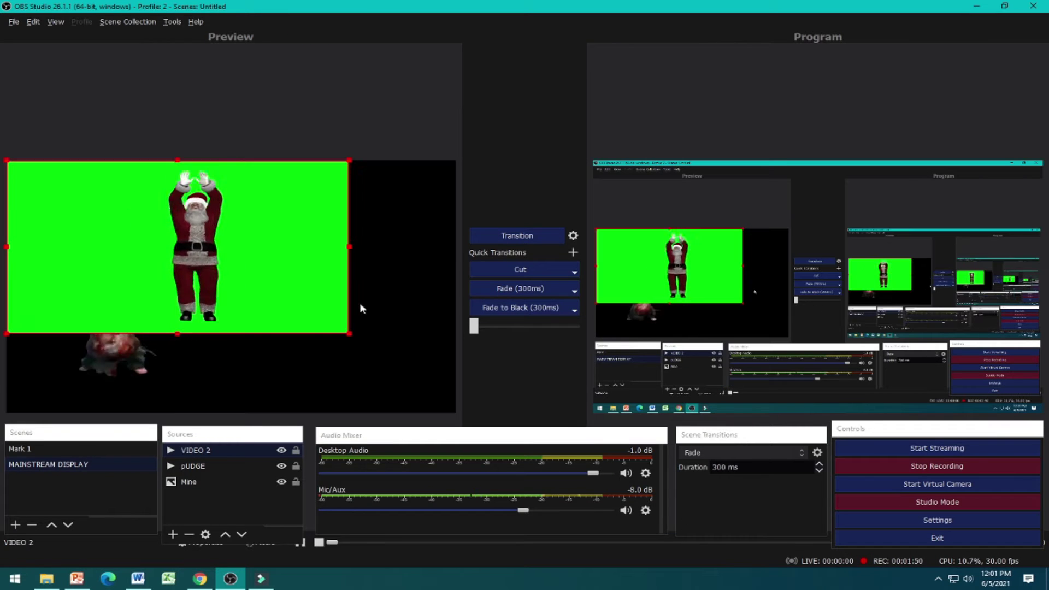
left_click_drag(352, 273, 381, 285)
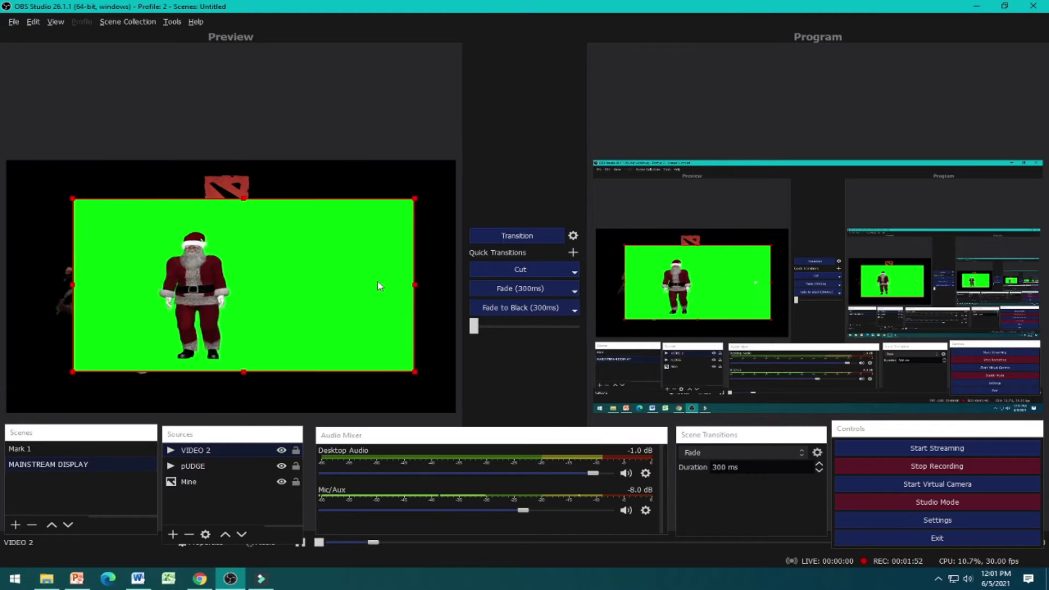
right_click(194, 451)
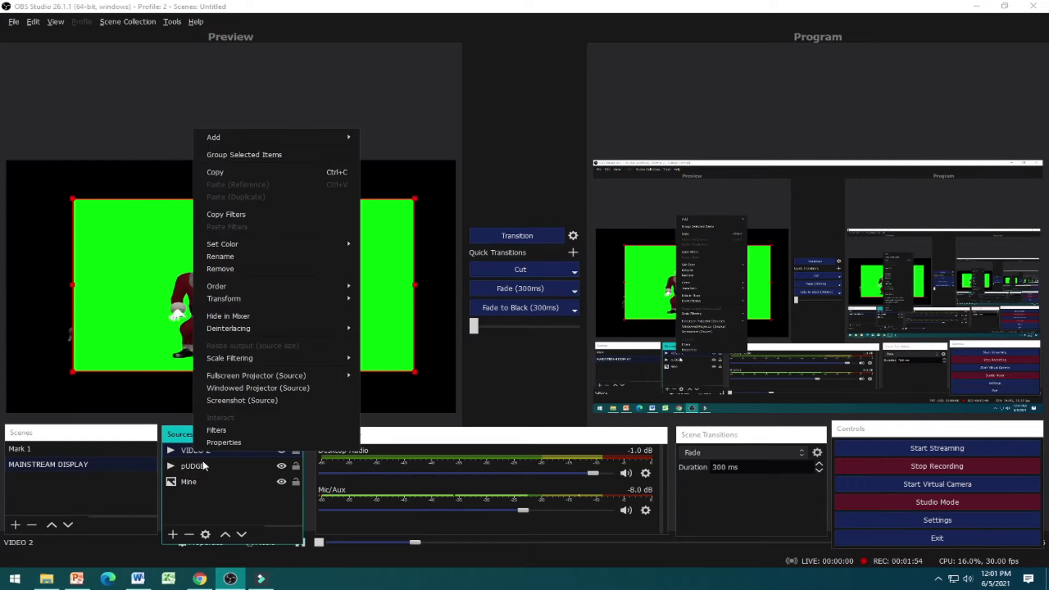
left_click(225, 429)
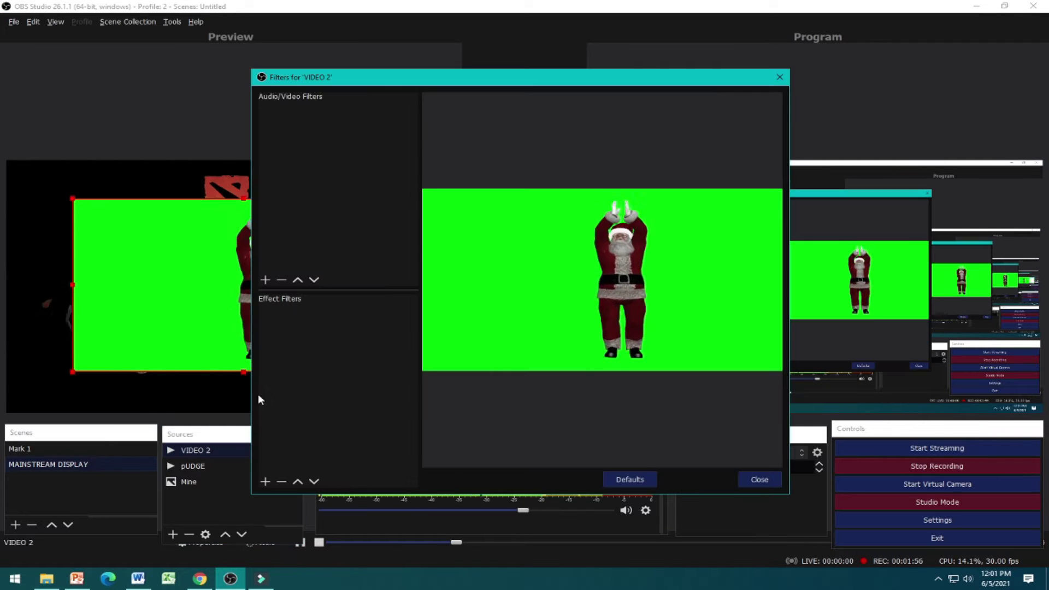
left_click(265, 482)
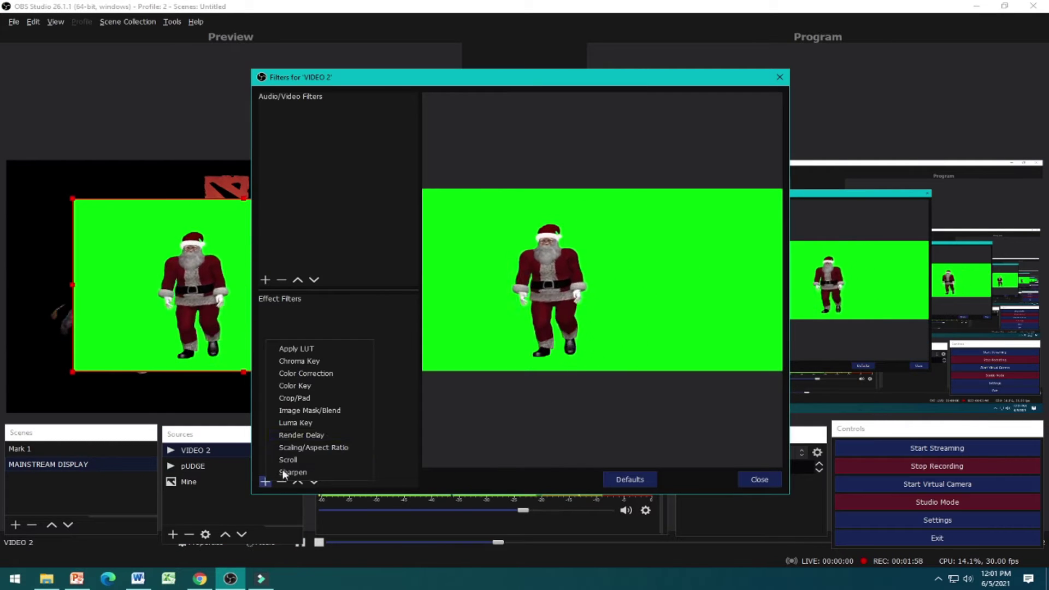
left_click(306, 360)
left_click(484, 303)
left_click(749, 479)
Shrink the Santa video and place it at the lower right, opposite Pudge.
left_click_drag(328, 322, 417, 344)
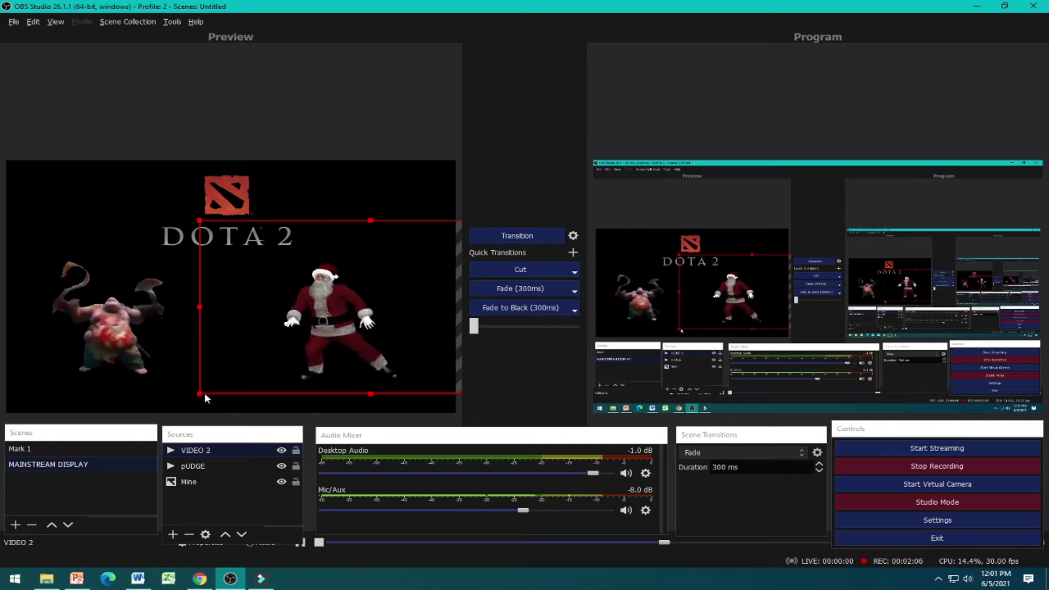
left_click_drag(204, 392, 233, 375)
left_click_drag(389, 315, 347, 333)
left_click_drag(191, 392, 218, 382)
mouse_move(372, 317)
left_mouse_down()
mouse_move(374, 336)
mouse_move(383, 330)
left_mouse_up()
Nudge the DOTA 2 logo slightly to the right.
left_click(139, 342)
left_click(228, 215)
left_click_drag(227, 215, 236, 215)
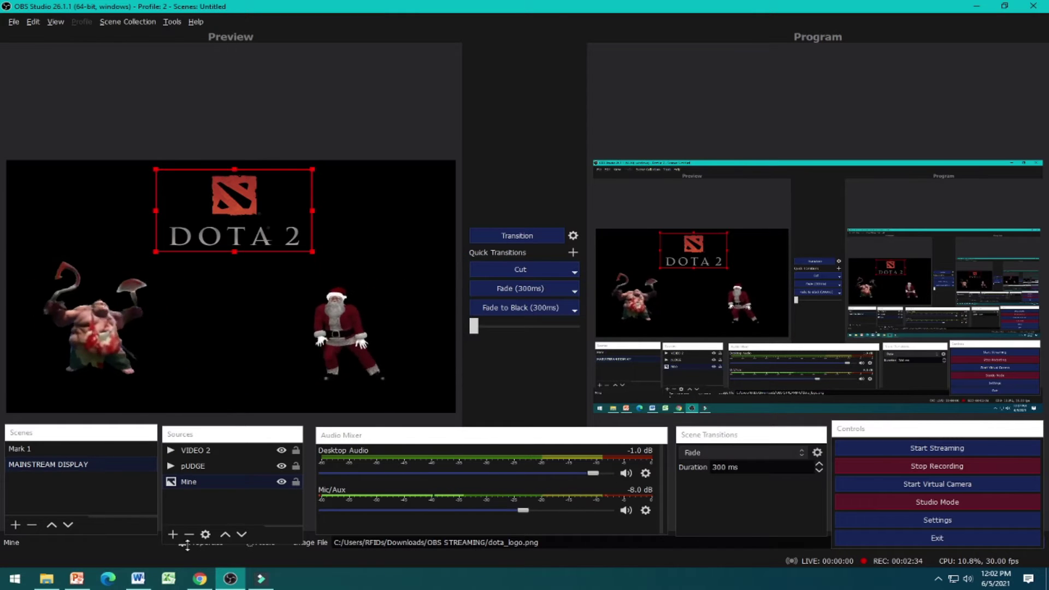
Add the VERSUS image source from versus.png, shrink it to half width, and centre it between the characters.
left_click(173, 534)
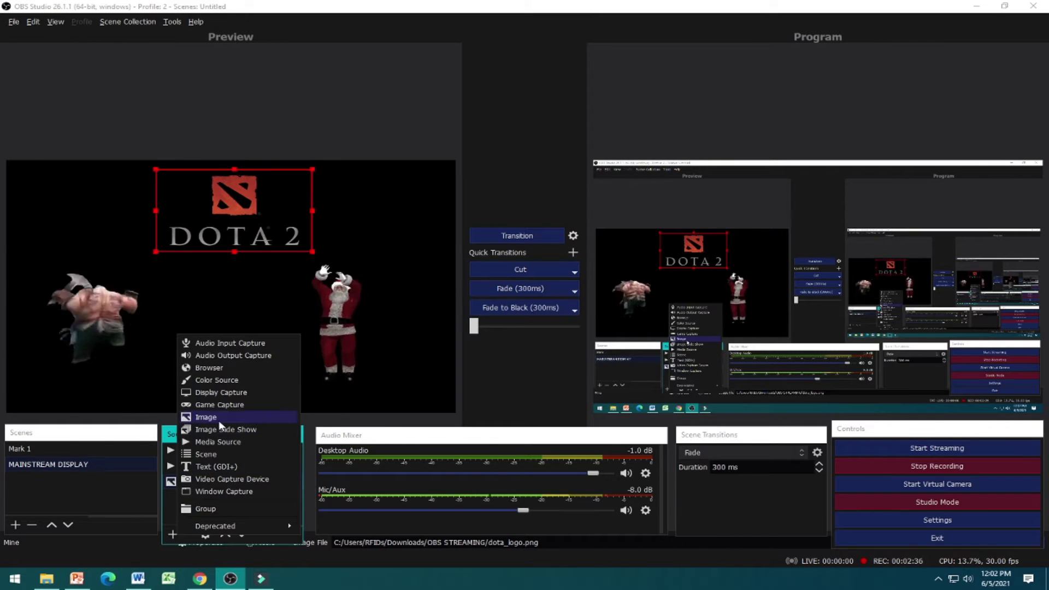
left_click(218, 419)
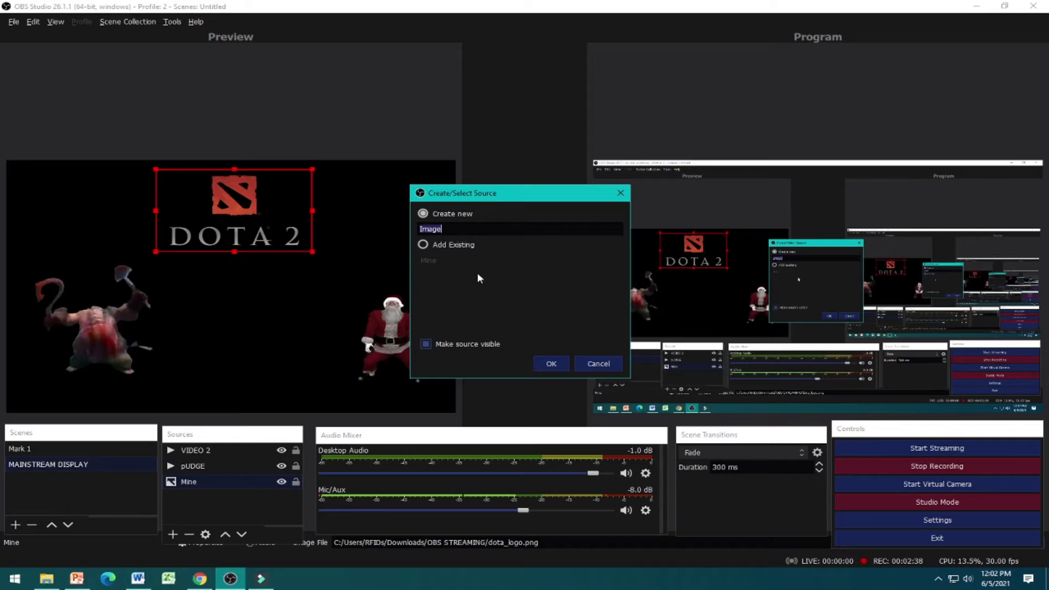
type("VERSUS")
key("Return")
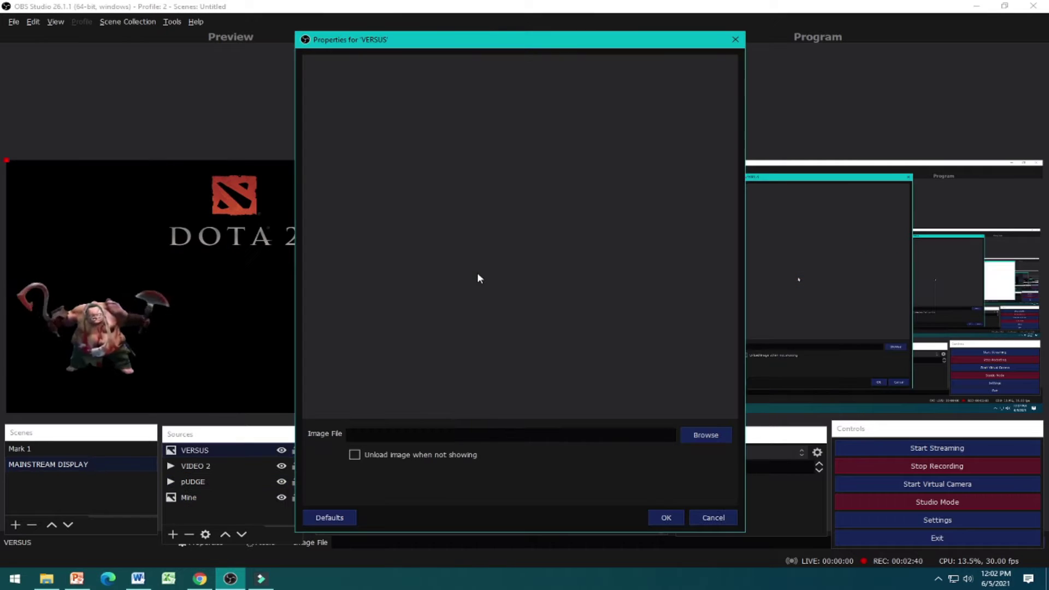
left_click(705, 435)
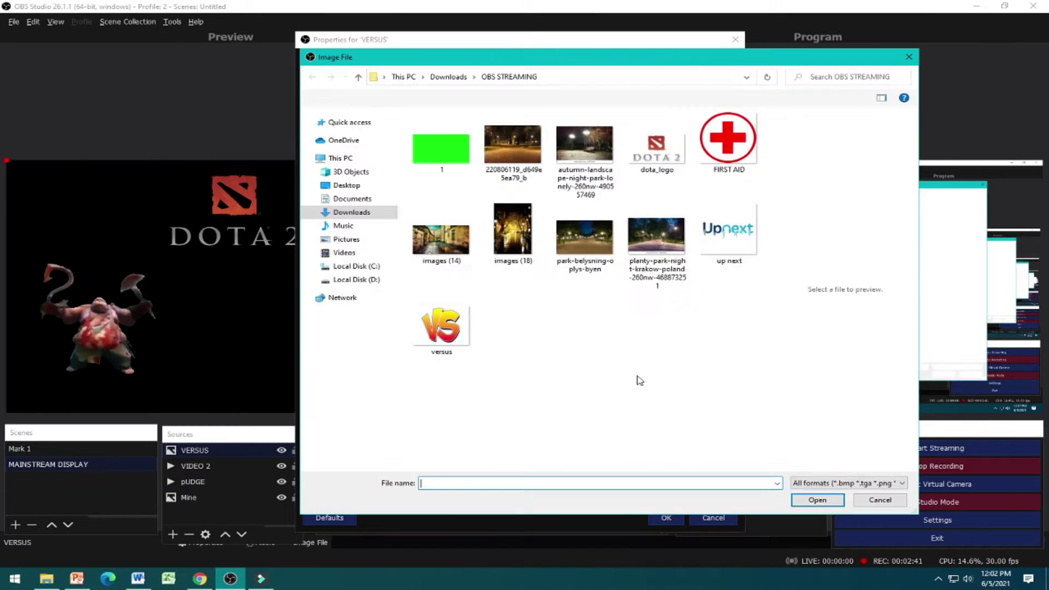
left_click(459, 337)
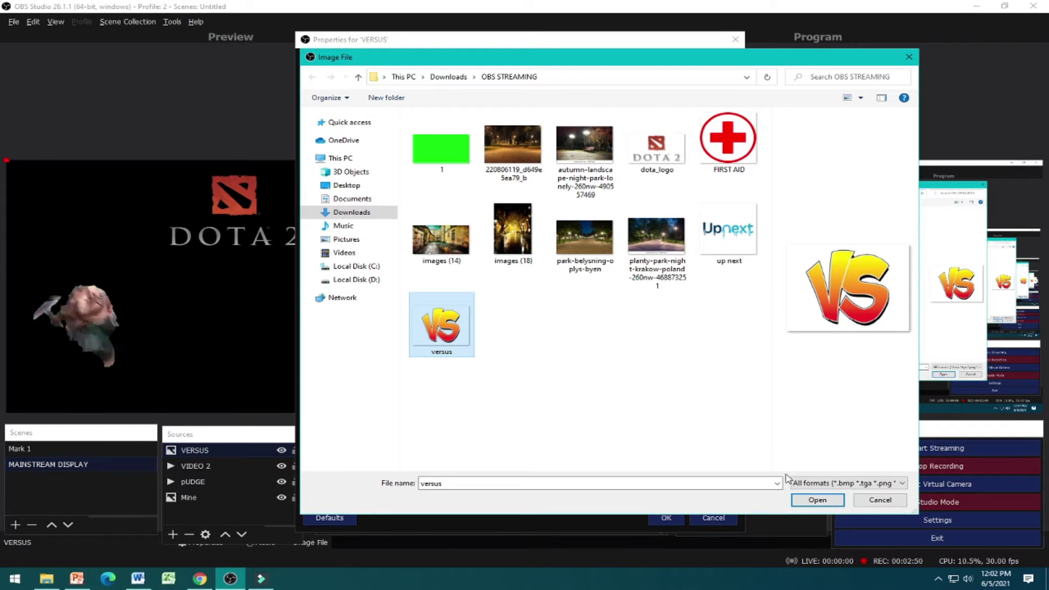
left_click(819, 500)
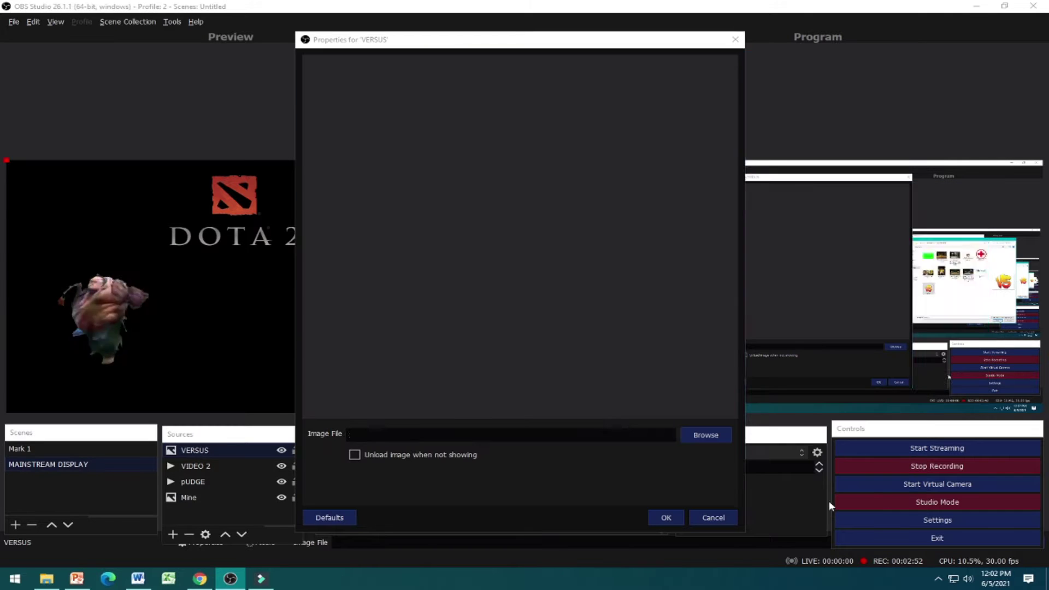
left_click(657, 514)
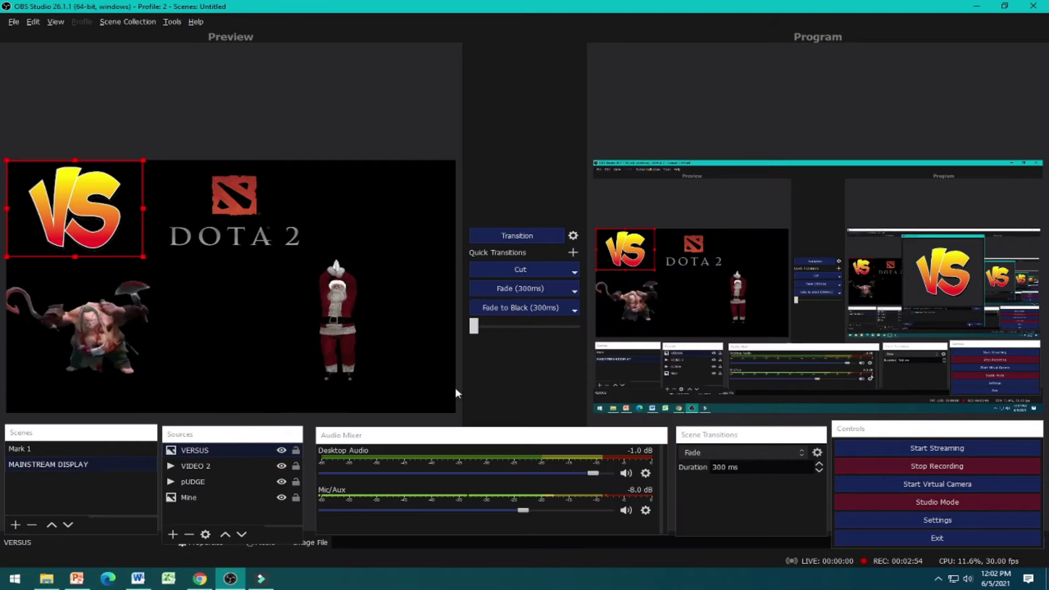
left_click_drag(143, 256, 251, 324)
left_click_drag(240, 253, 374, 220)
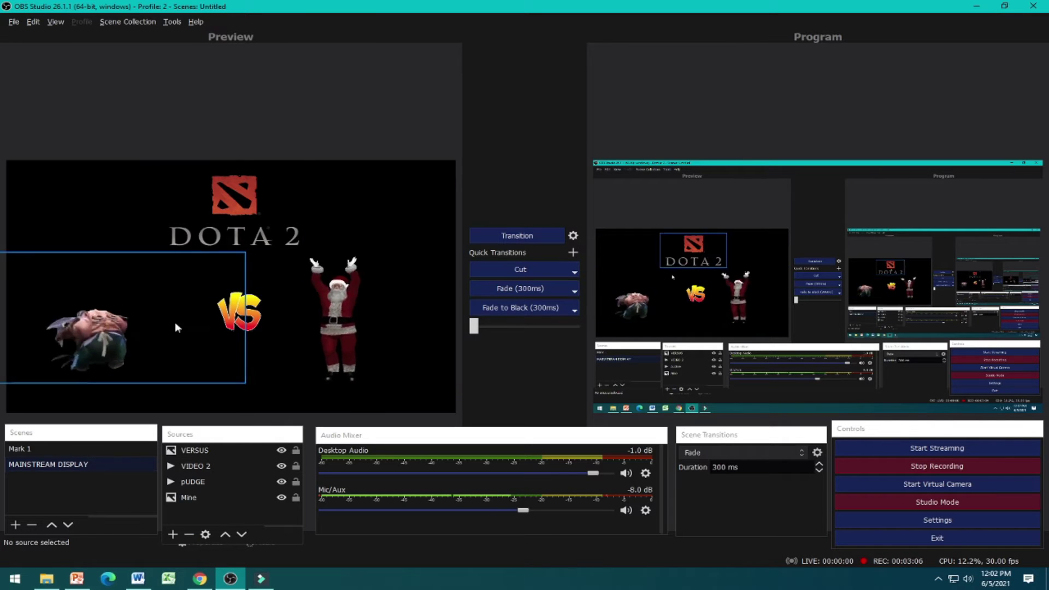
Create a new media source named TIMER.
left_click(240, 237)
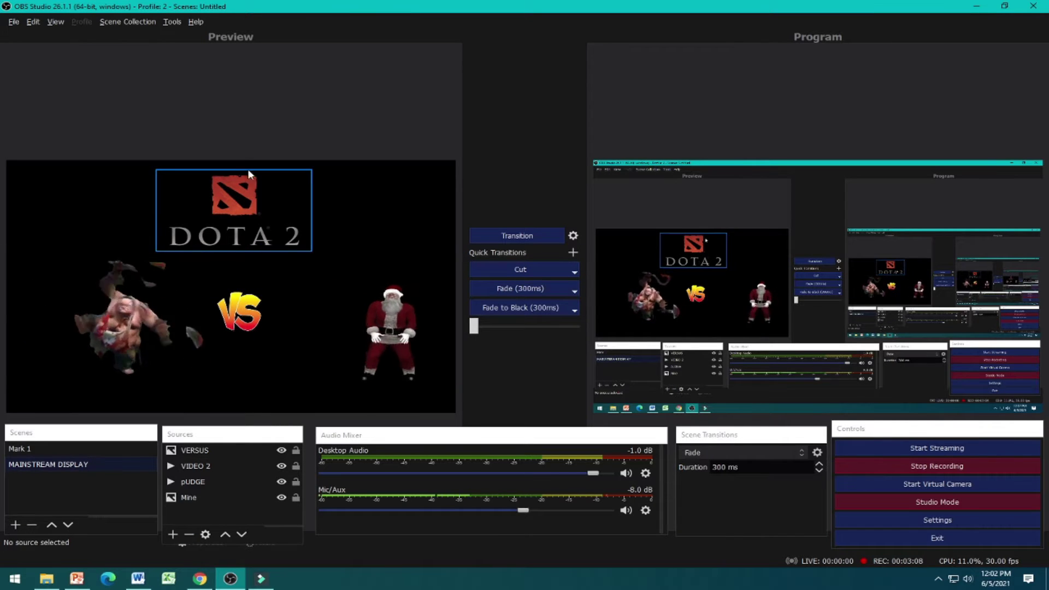
left_click(205, 349)
left_click(267, 518)
left_click(172, 533)
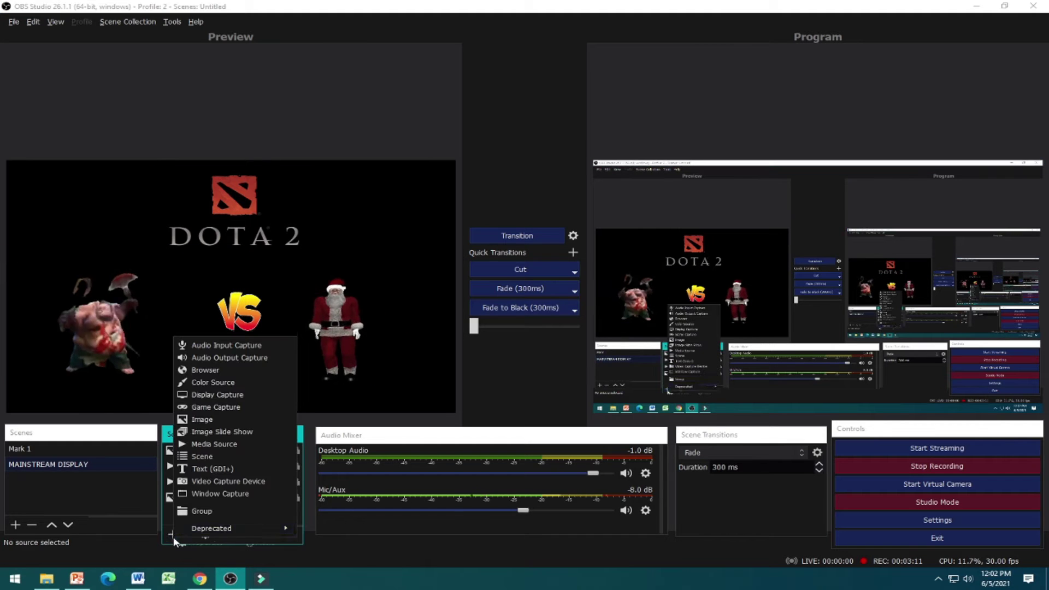
left_click(225, 443)
type("TIMER")
key("Return")
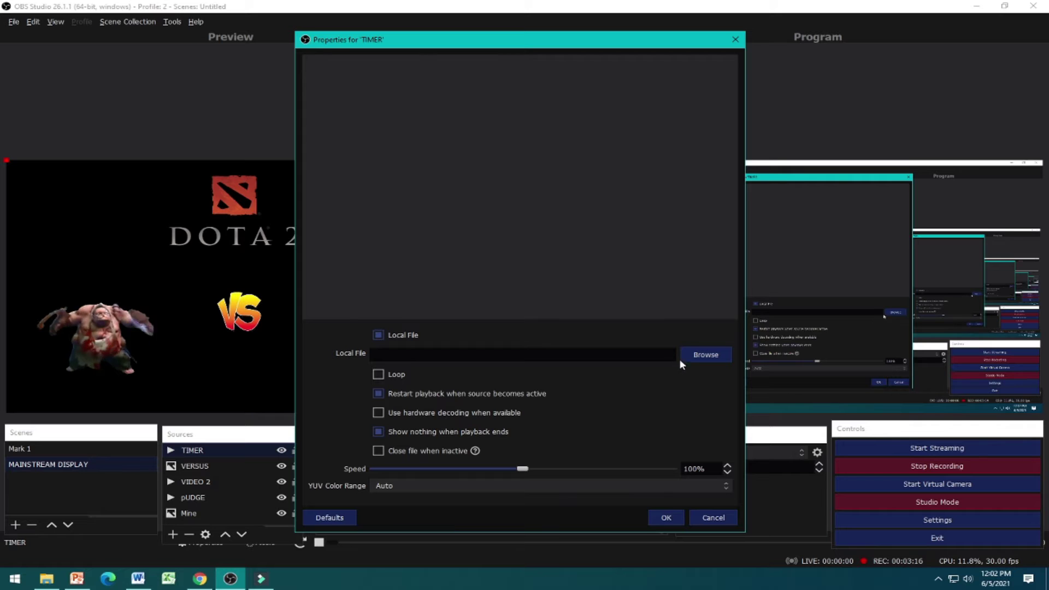
Set TIMER to play 2 timer.mp4 on loop with restart playback turned off.
left_click(692, 358)
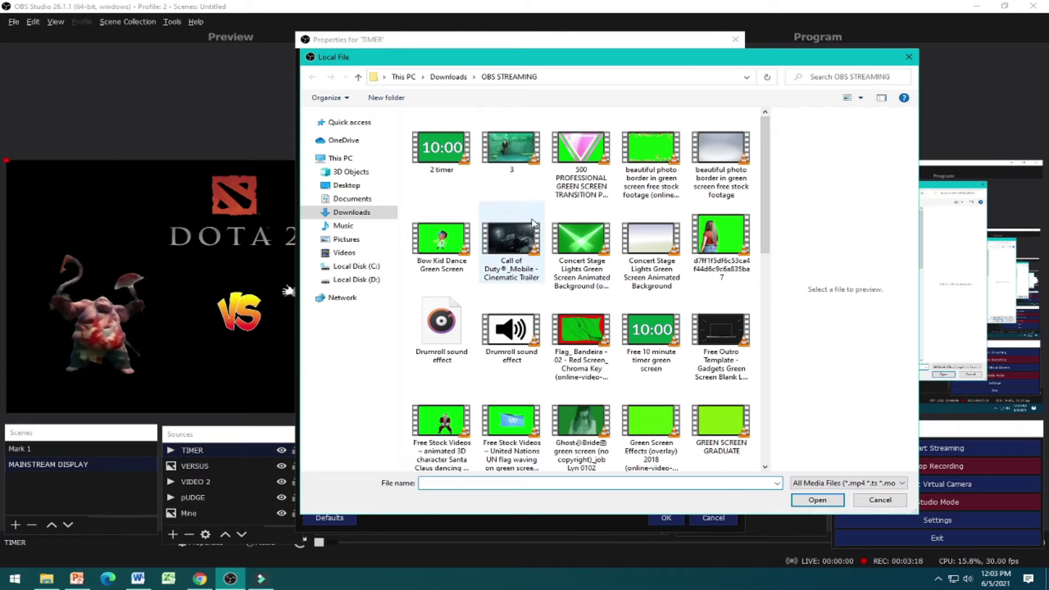
left_click(446, 153)
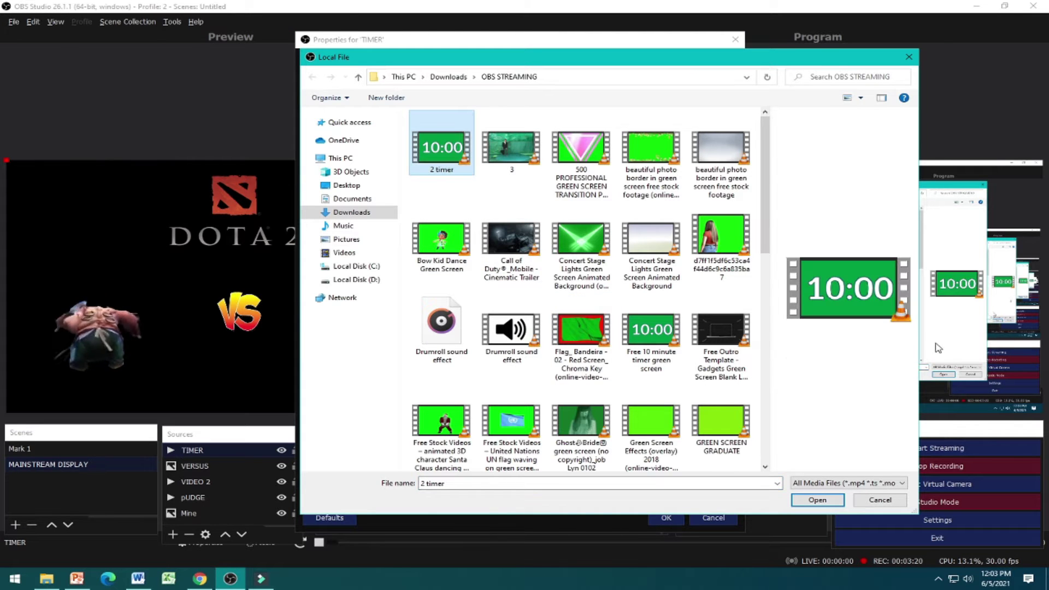
left_click(830, 499)
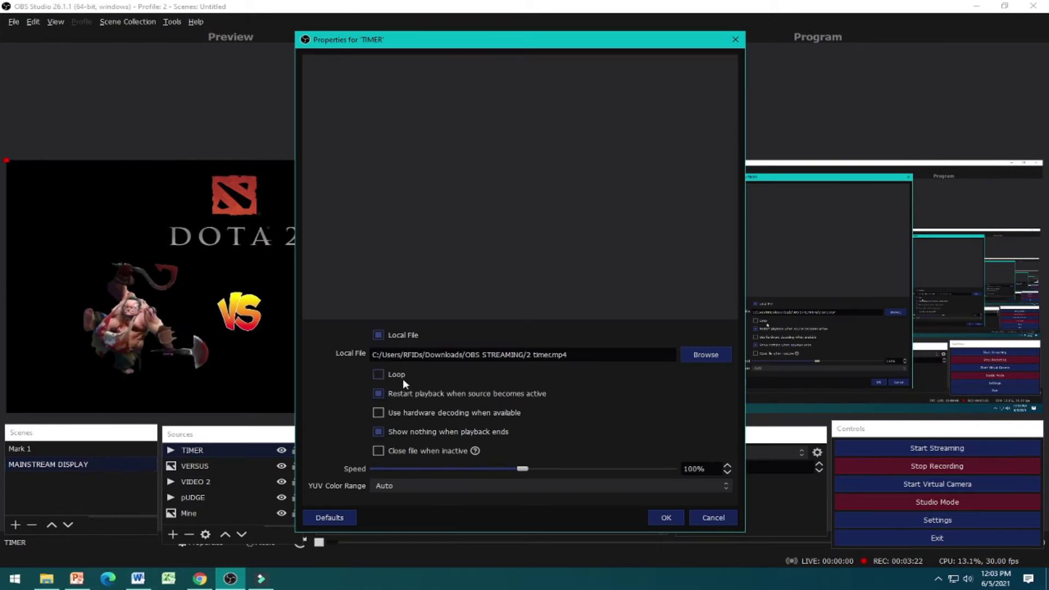
left_click(378, 374)
left_click(378, 393)
left_click(668, 517)
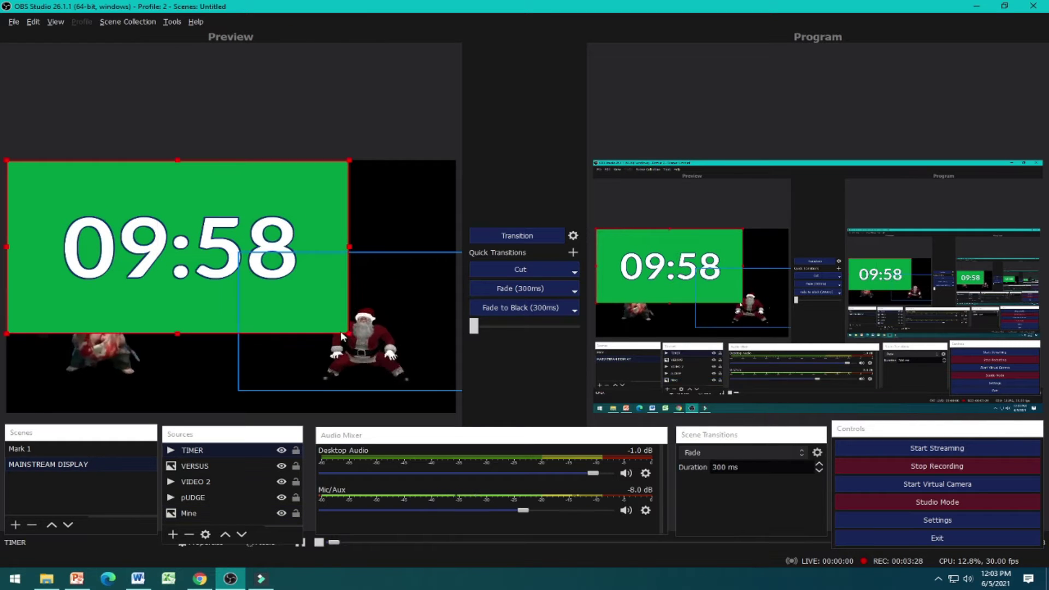
Shrink the TIMER box under the VS graphic and key out its green background with Chroma Key.
left_click_drag(348, 332, 240, 371)
right_click(220, 374)
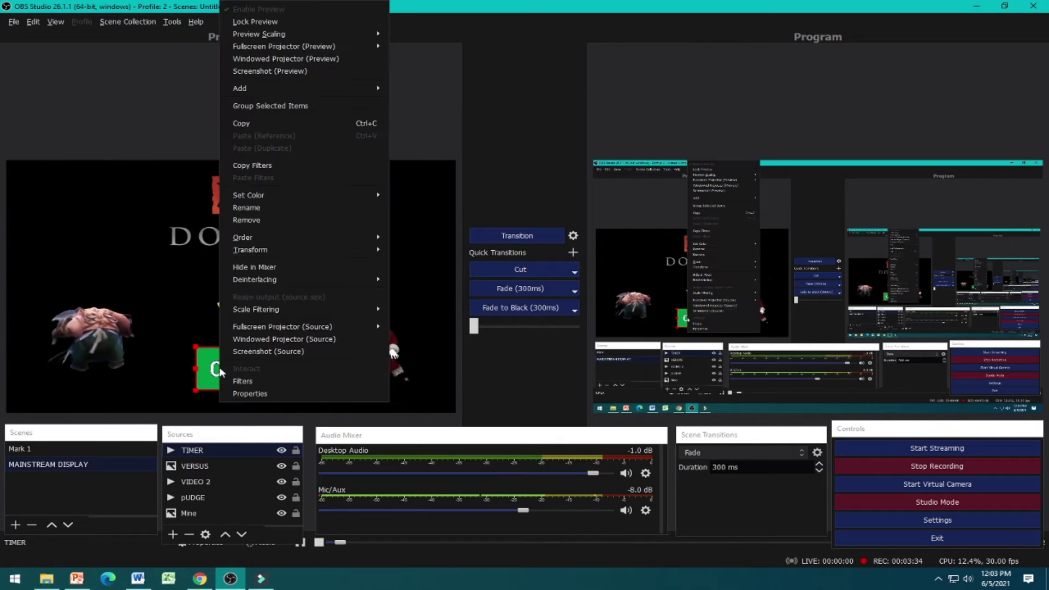
left_click(245, 385)
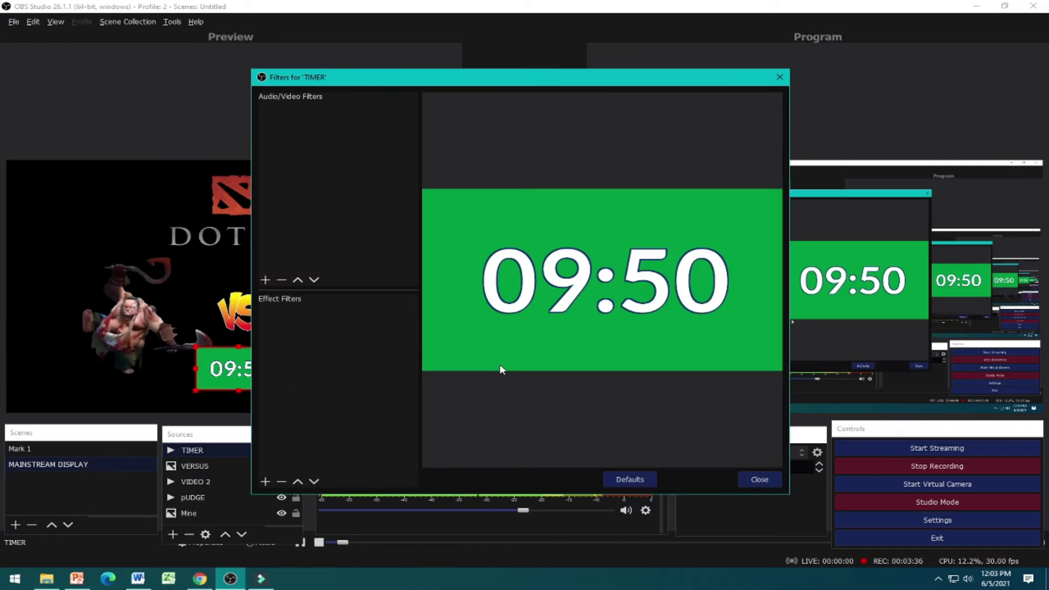
left_click(265, 481)
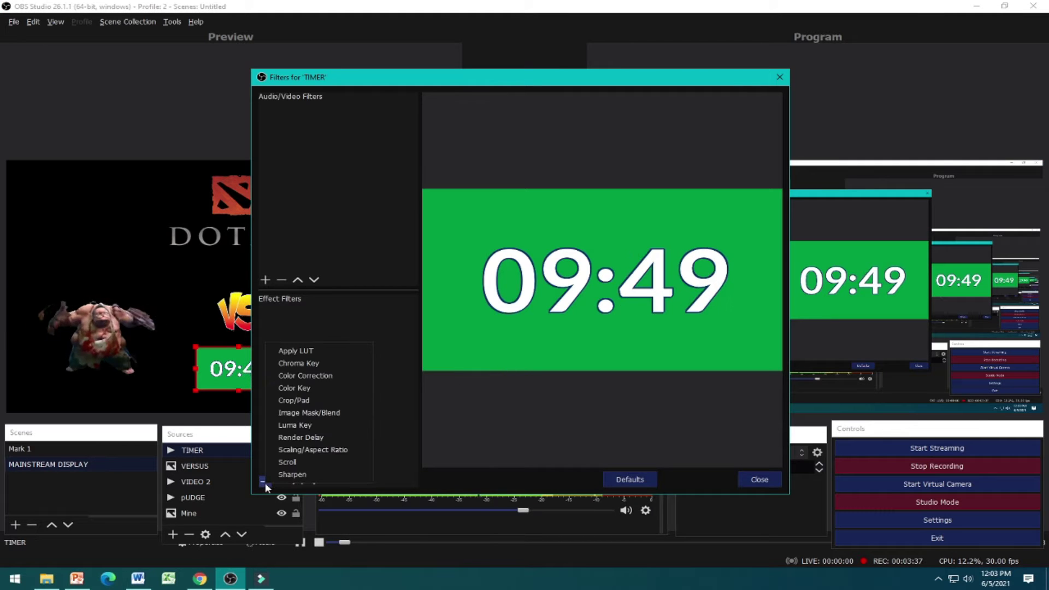
left_click(298, 363)
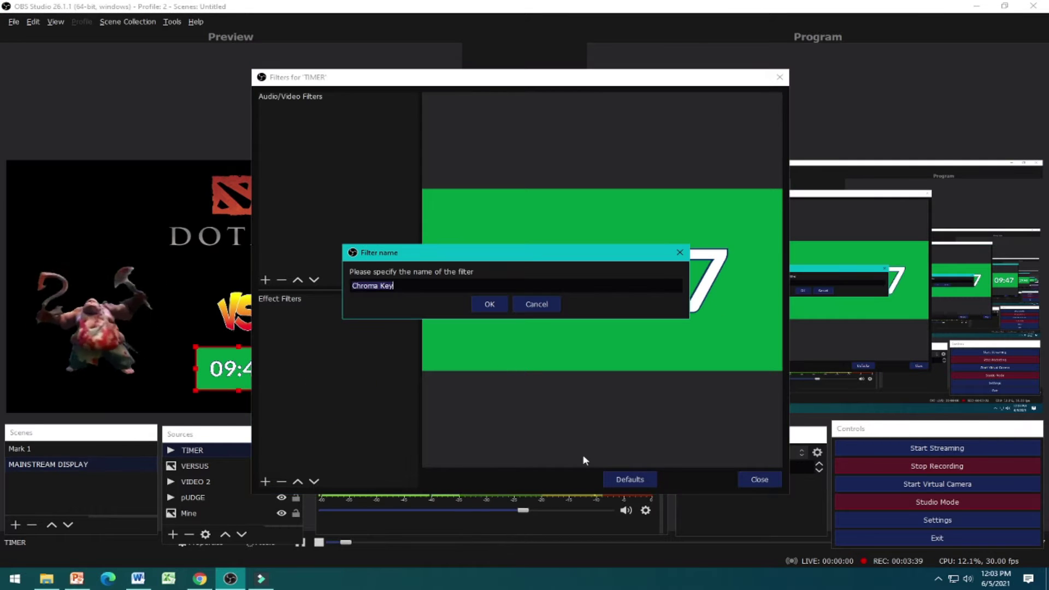
left_click(489, 304)
left_click(759, 480)
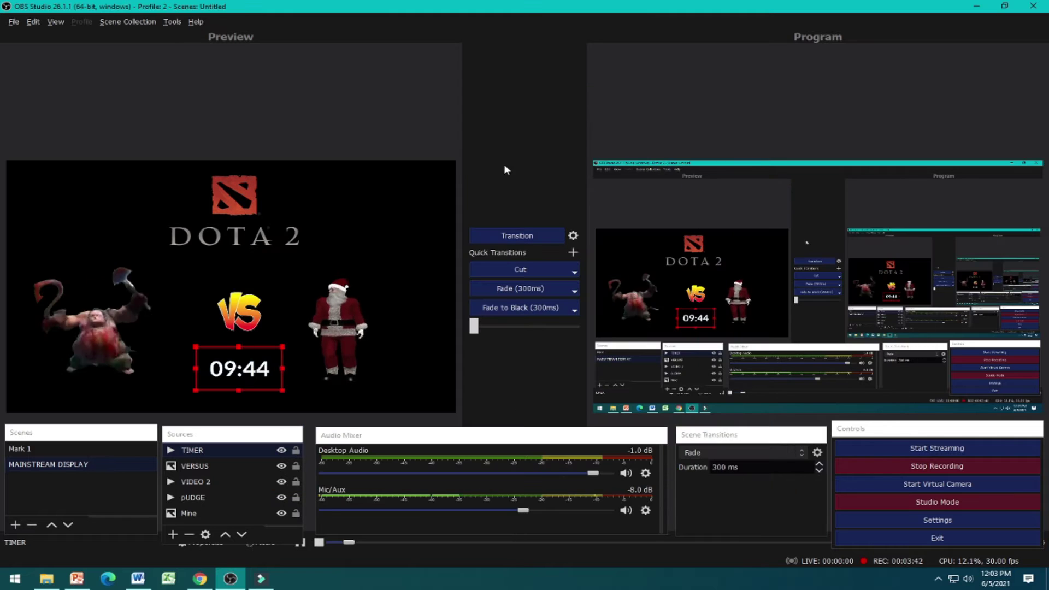
left_click(242, 323)
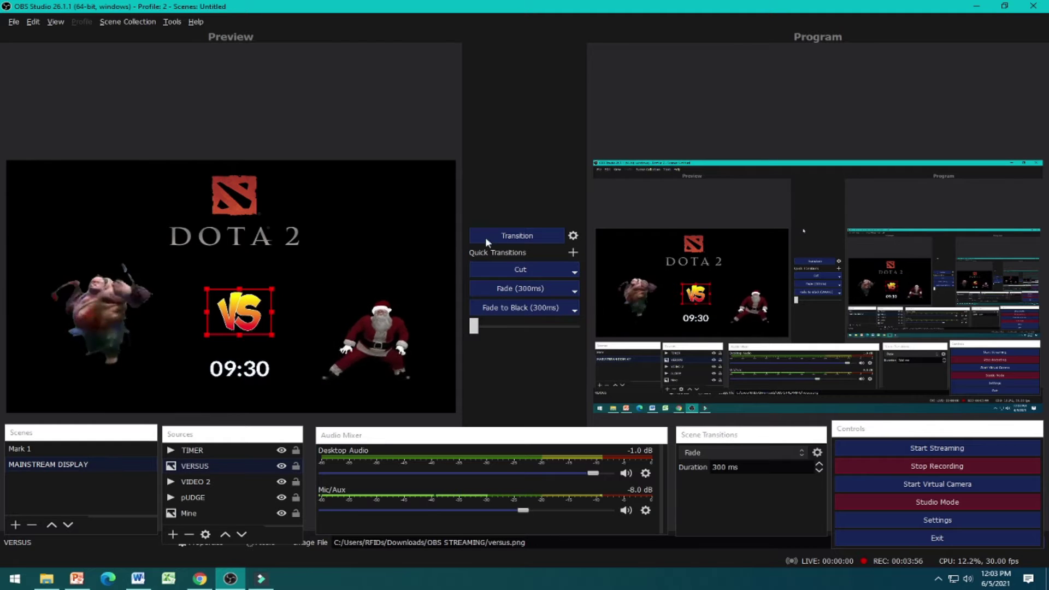
Create a BACKGROUND media source and look through Downloads for a background video.
left_click(173, 534)
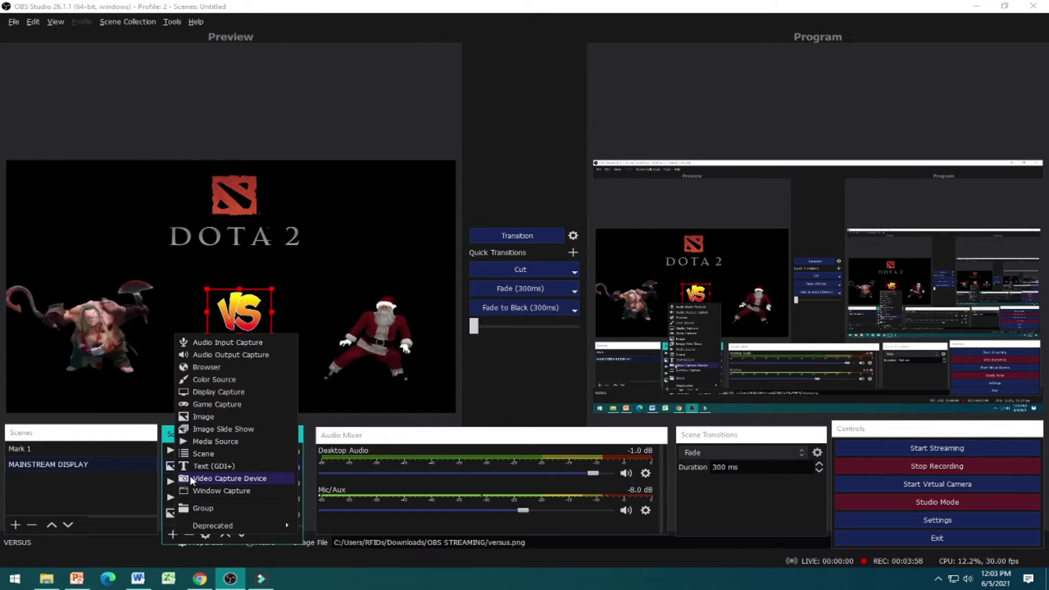
left_click(221, 441)
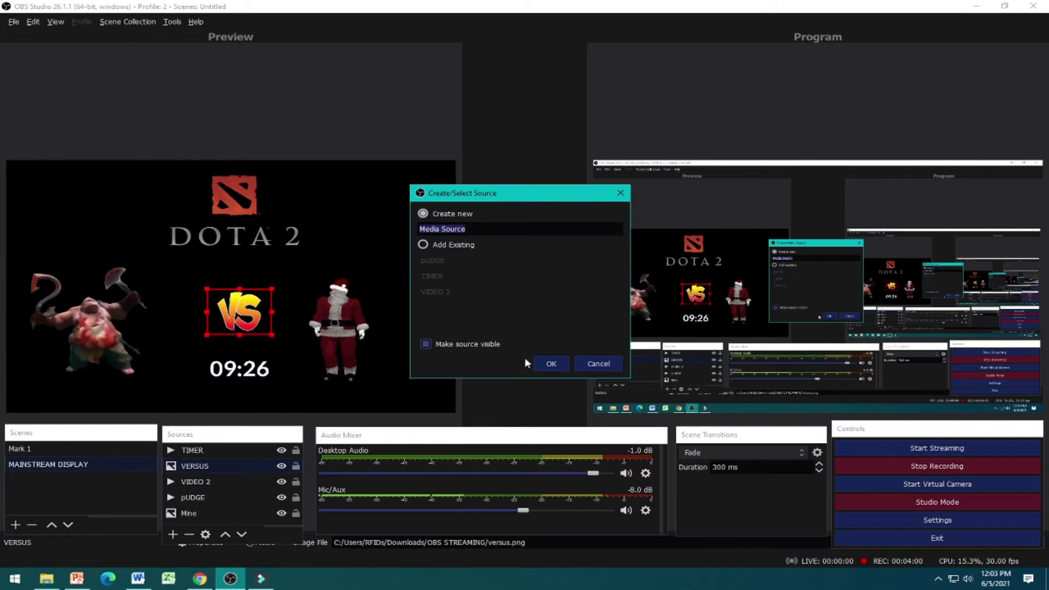
type("B")
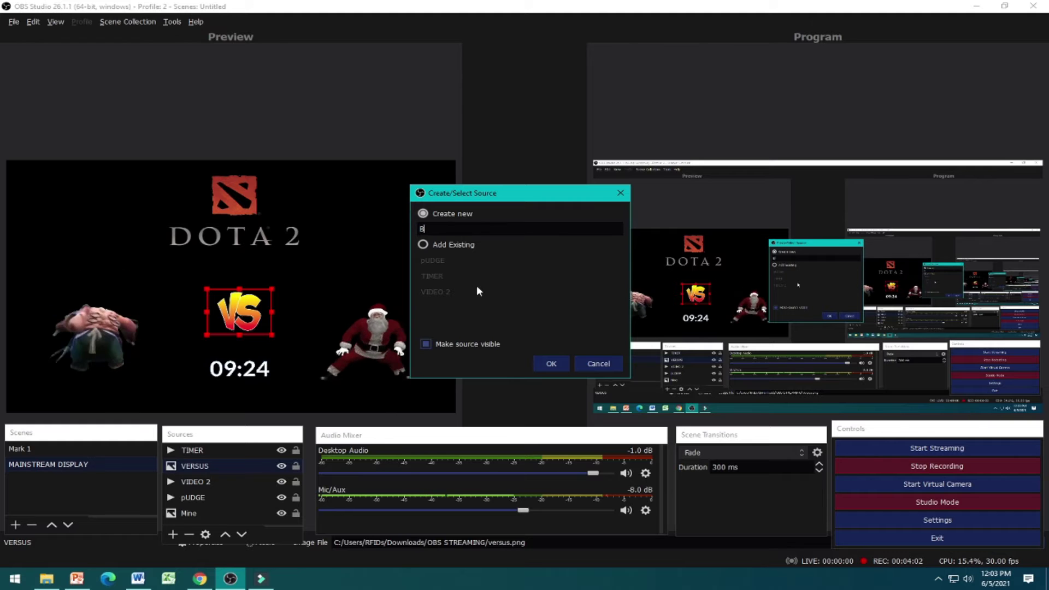
type("ACKGROUND")
key("Return")
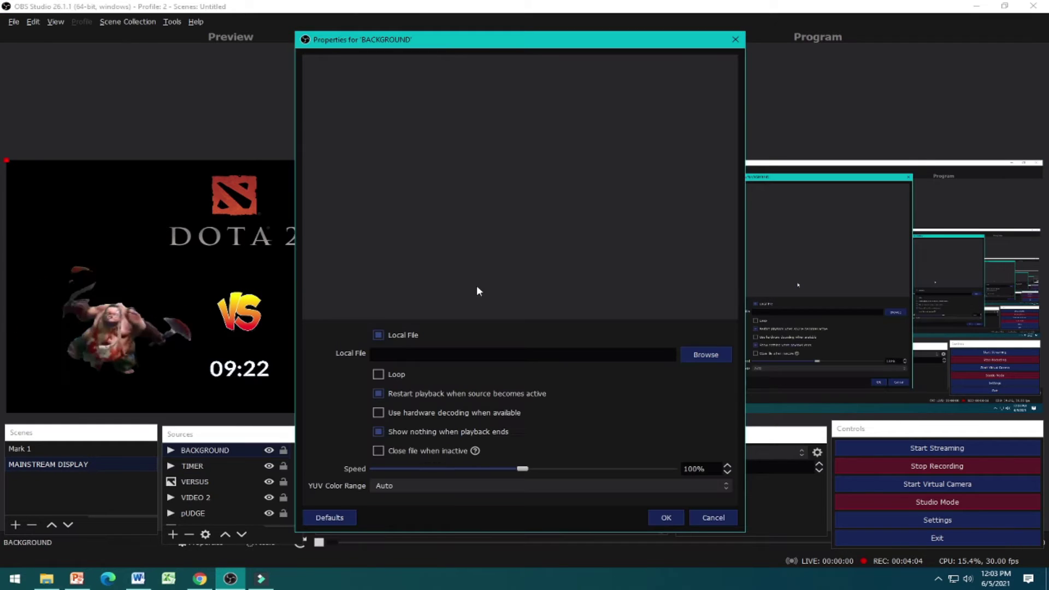
left_click(709, 361)
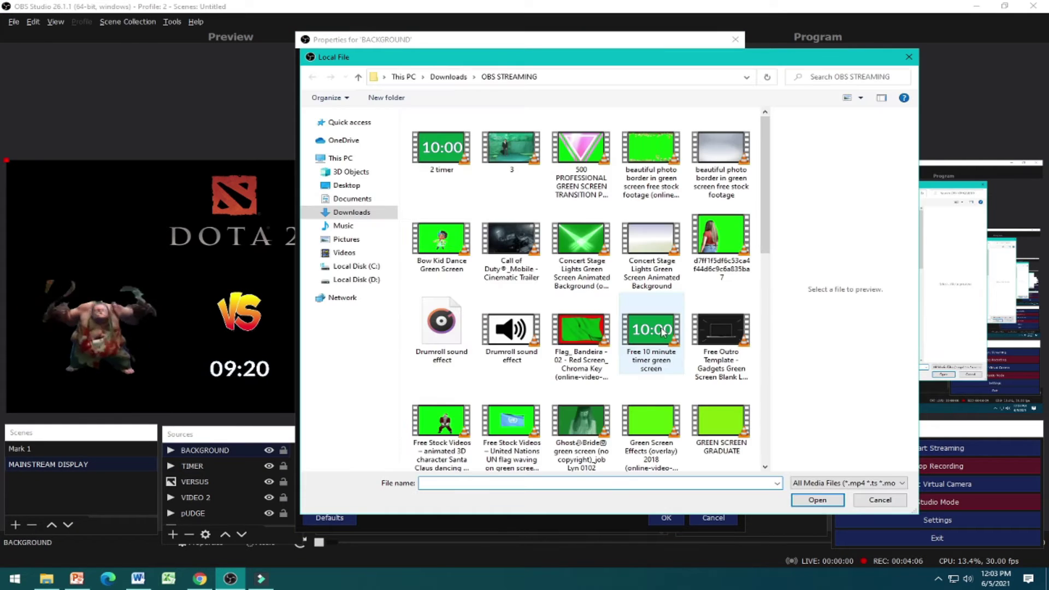
scroll(661, 332, "down", 10)
scroll(667, 358, "up", 5)
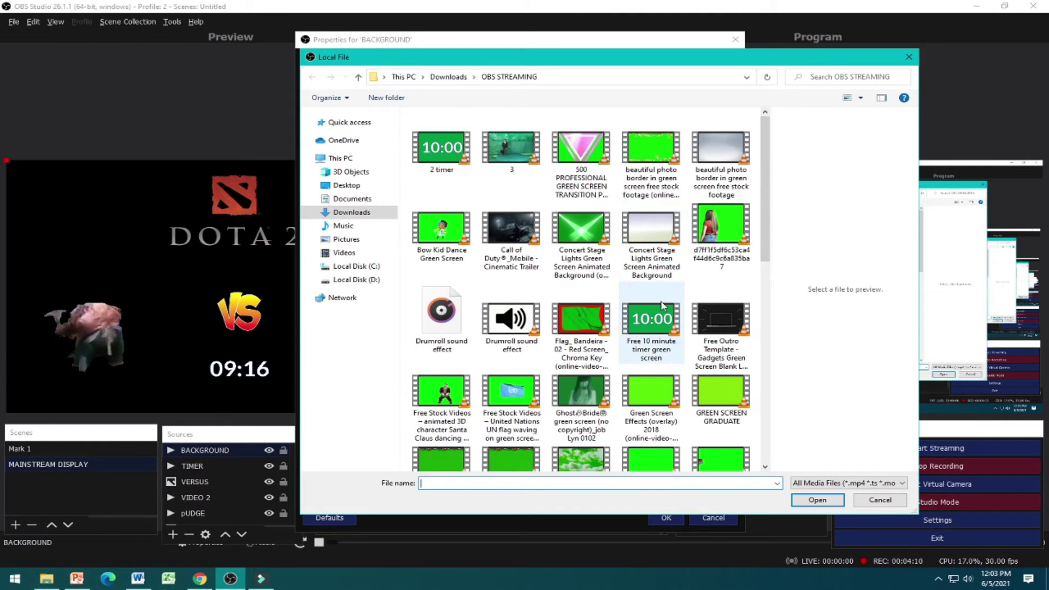
left_click(651, 150)
scroll(671, 382, "down", 5)
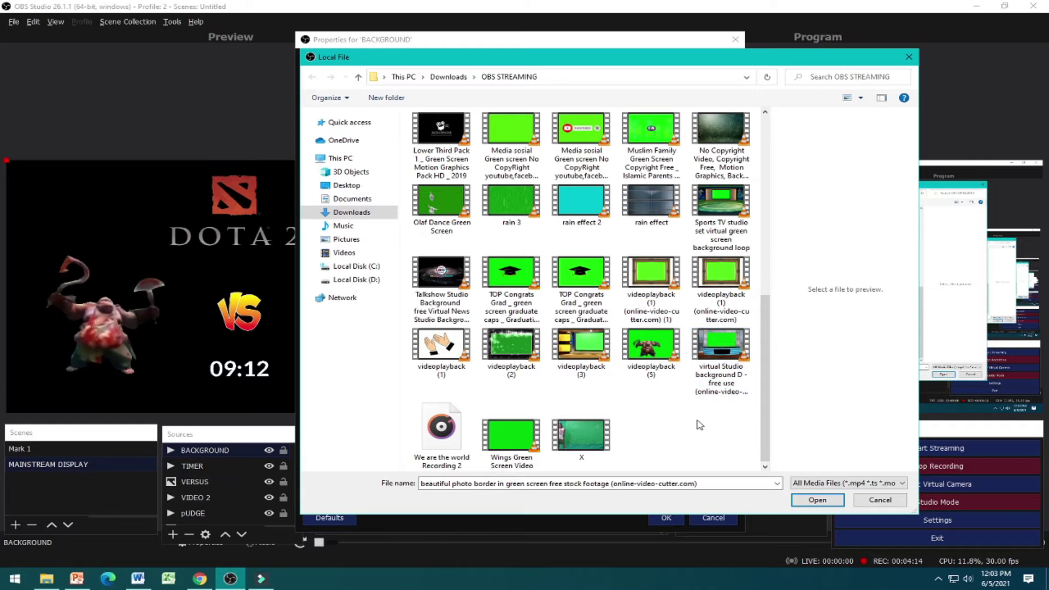
scroll(698, 424, "up", 5)
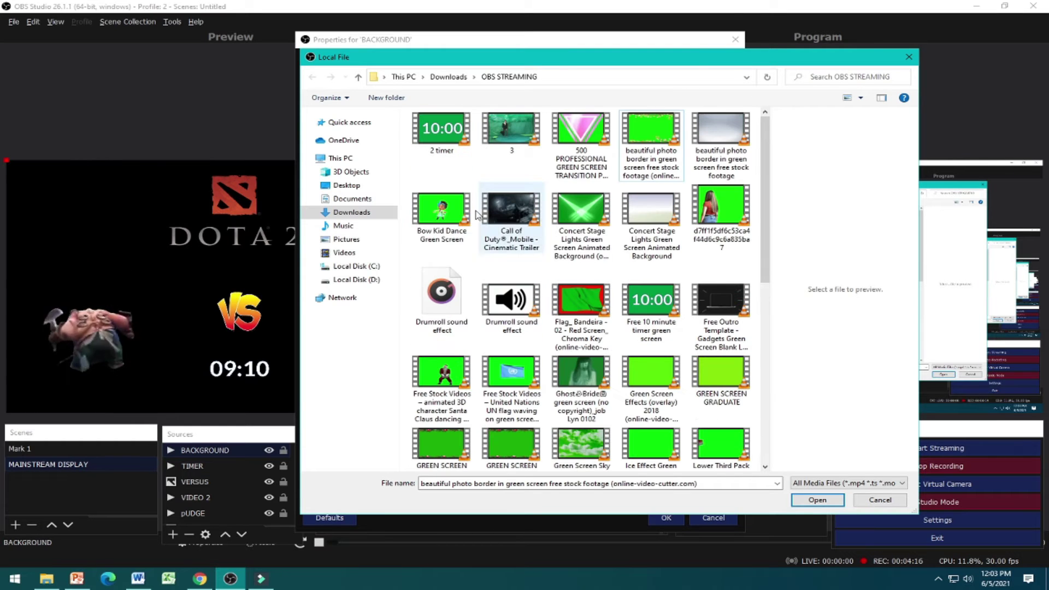
Navigate to D:\INTRAMURAL FILES\RHMC INTRAMURAL\MR&MS to find the background videos.
left_click(353, 213)
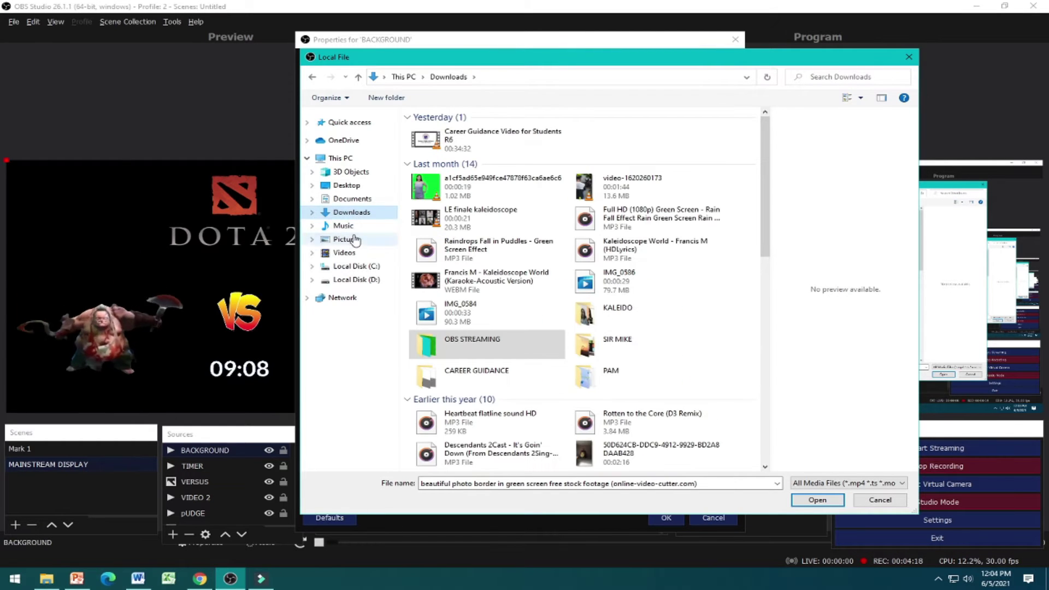
left_click(358, 280)
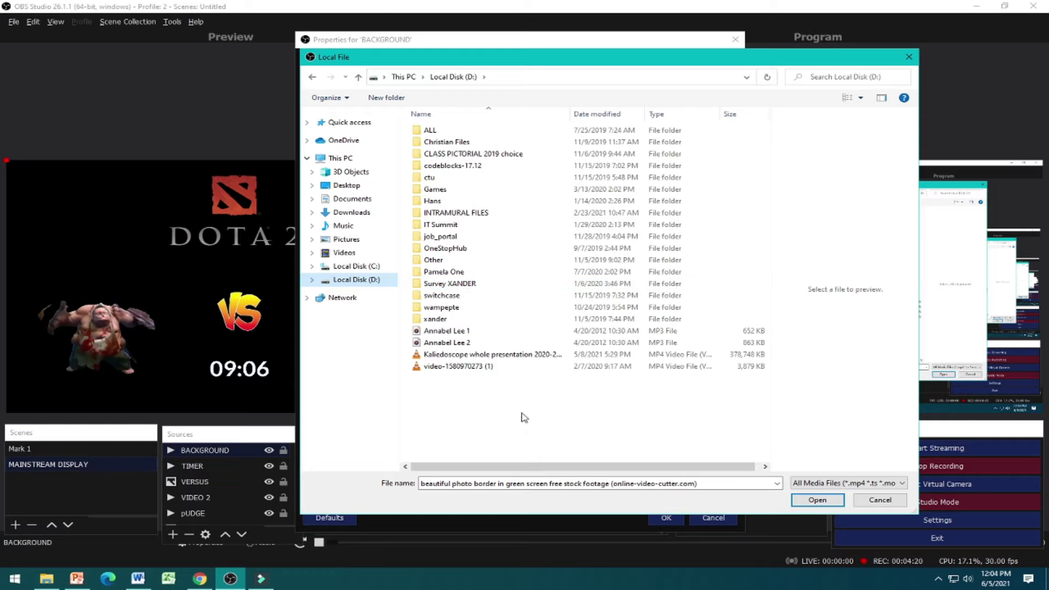
double_click(462, 212)
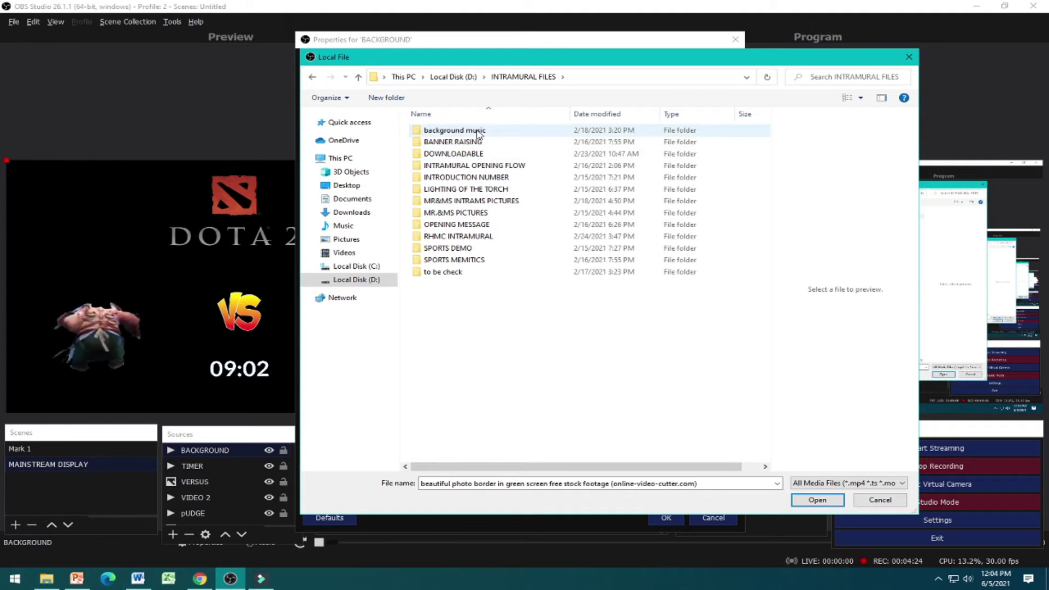
double_click(476, 131)
key("alt+Up")
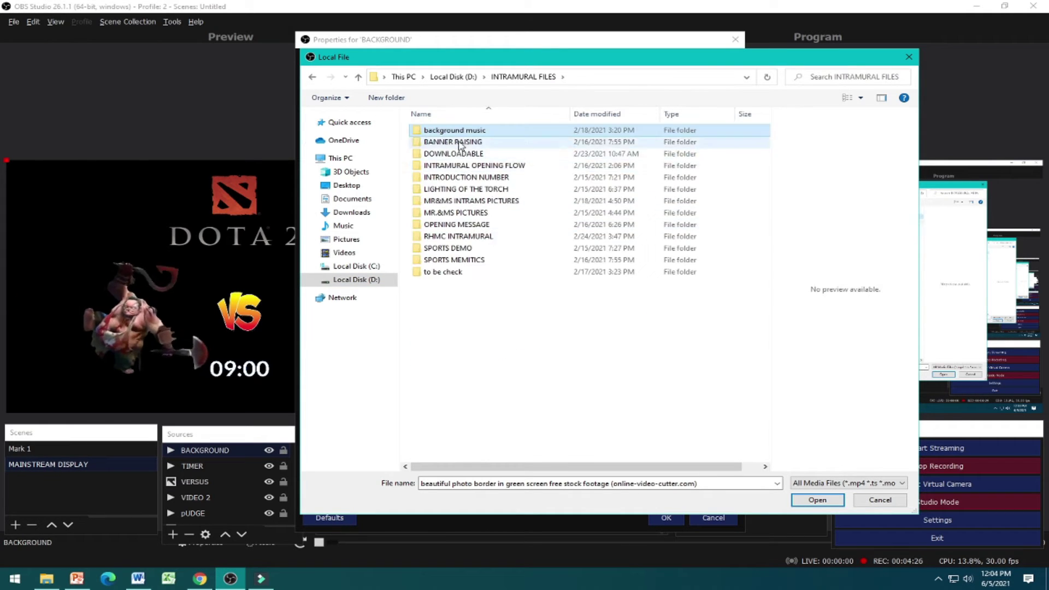
double_click(471, 155)
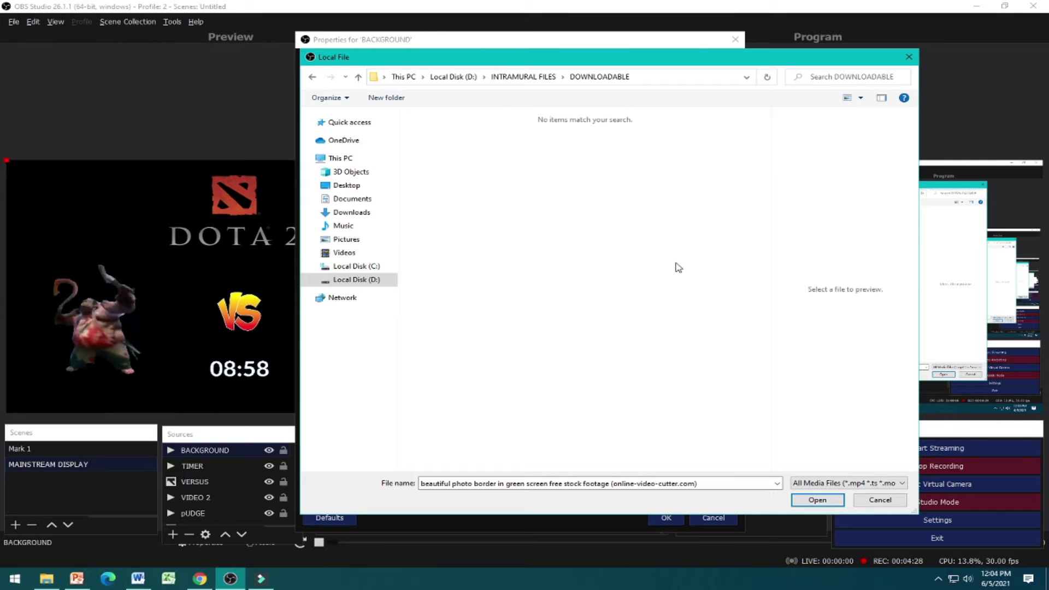
key("alt+Up")
left_click(486, 326)
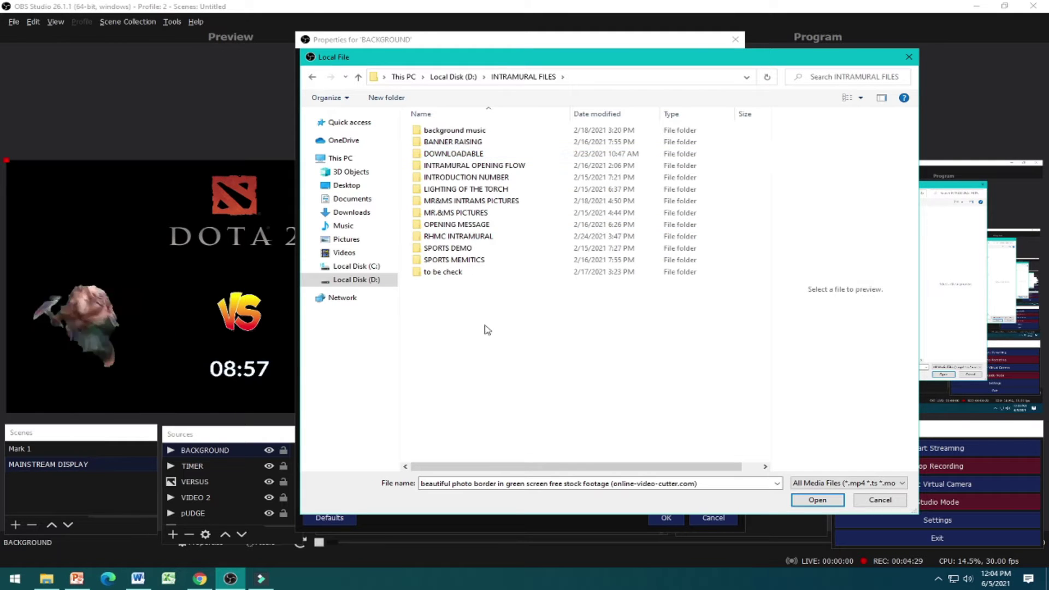
double_click(476, 240)
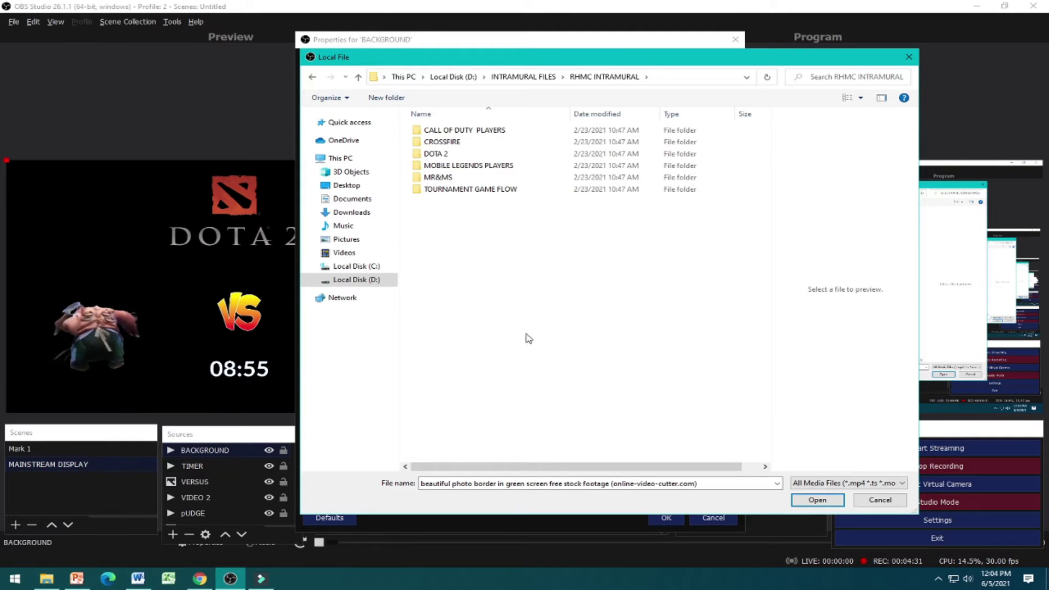
double_click(454, 178)
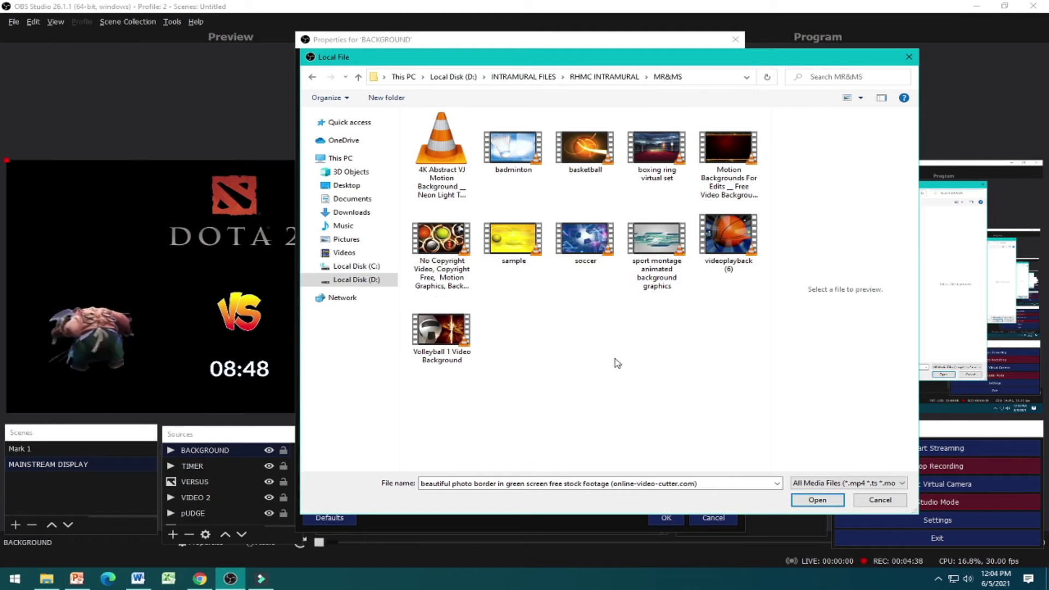
Choose sport montage animated background graphics.mp4, loop it, disable restart playback, and apply.
left_click(665, 249)
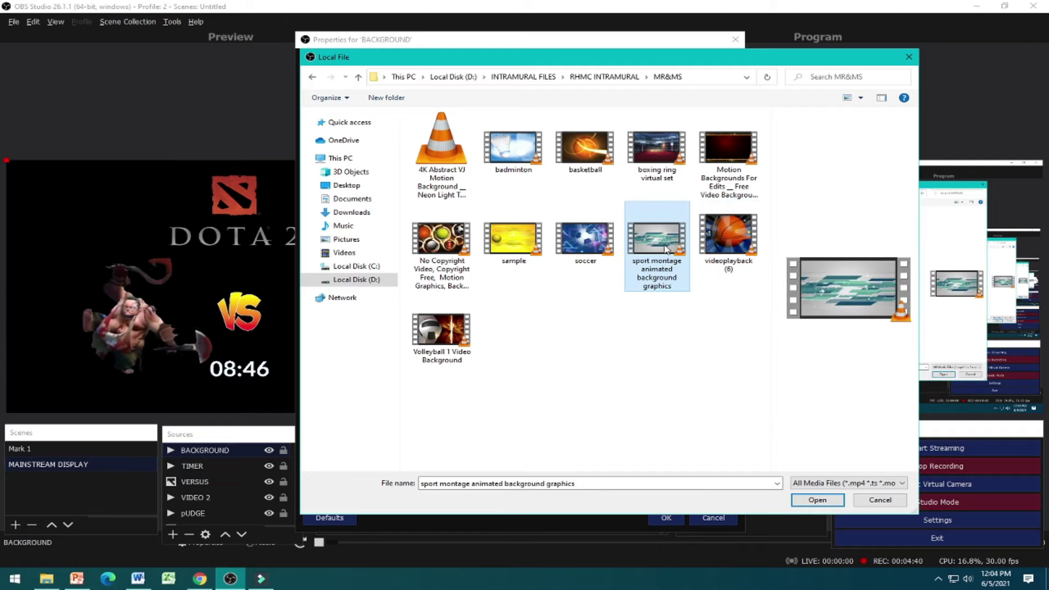
key("Return")
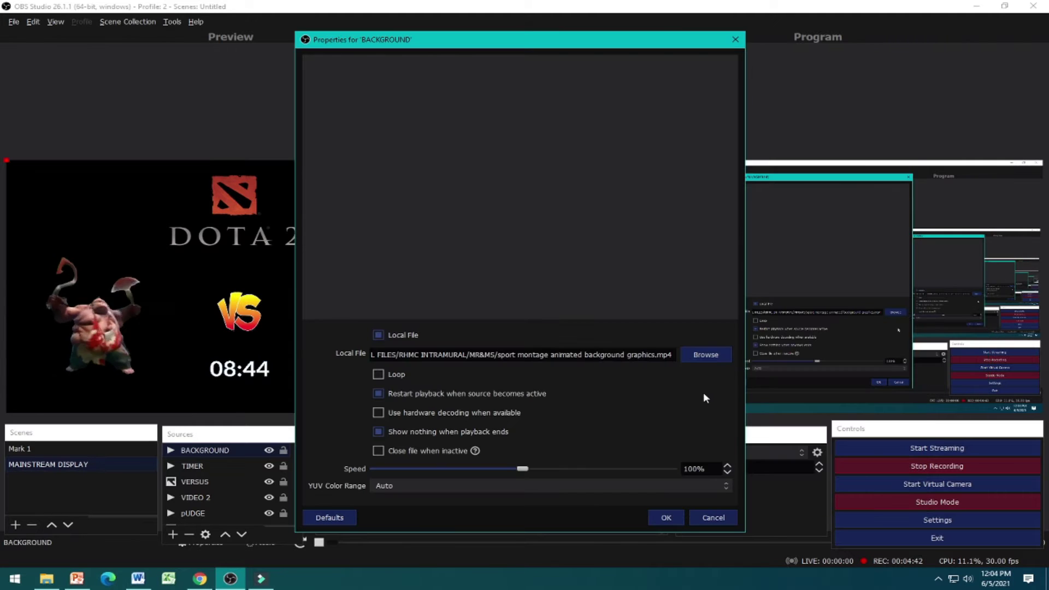
left_click(377, 374)
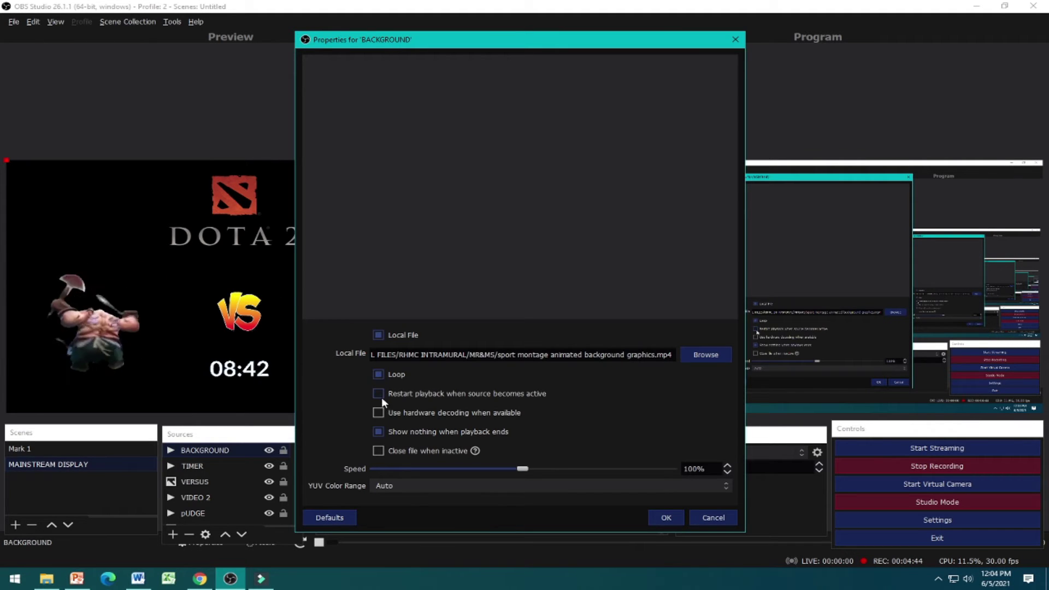
left_click(378, 393)
left_click(665, 517)
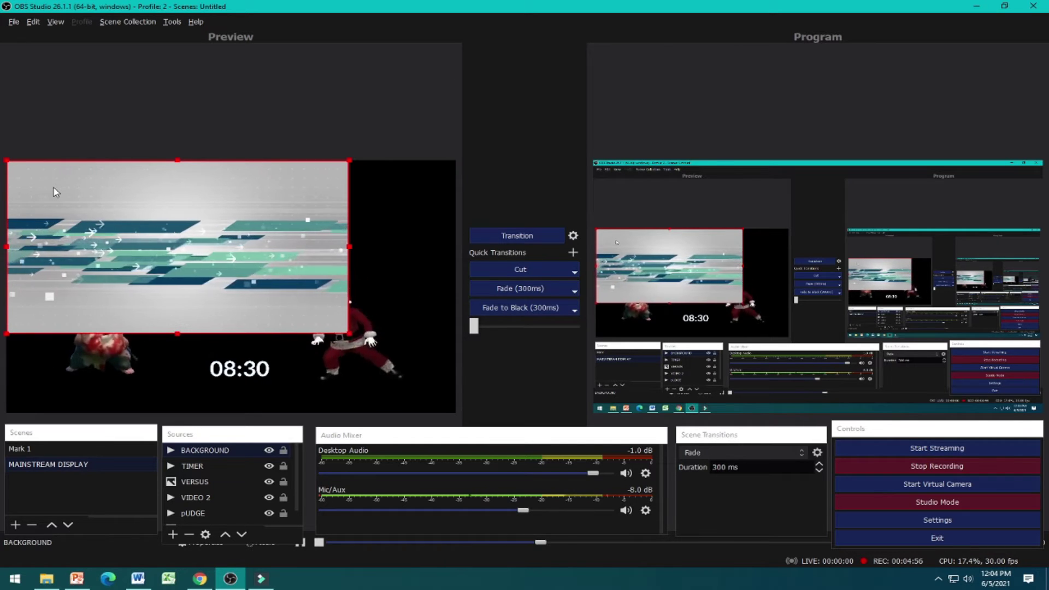
Move the BACKGROUND source down to the bottom layer of the sources list.
left_click(242, 435)
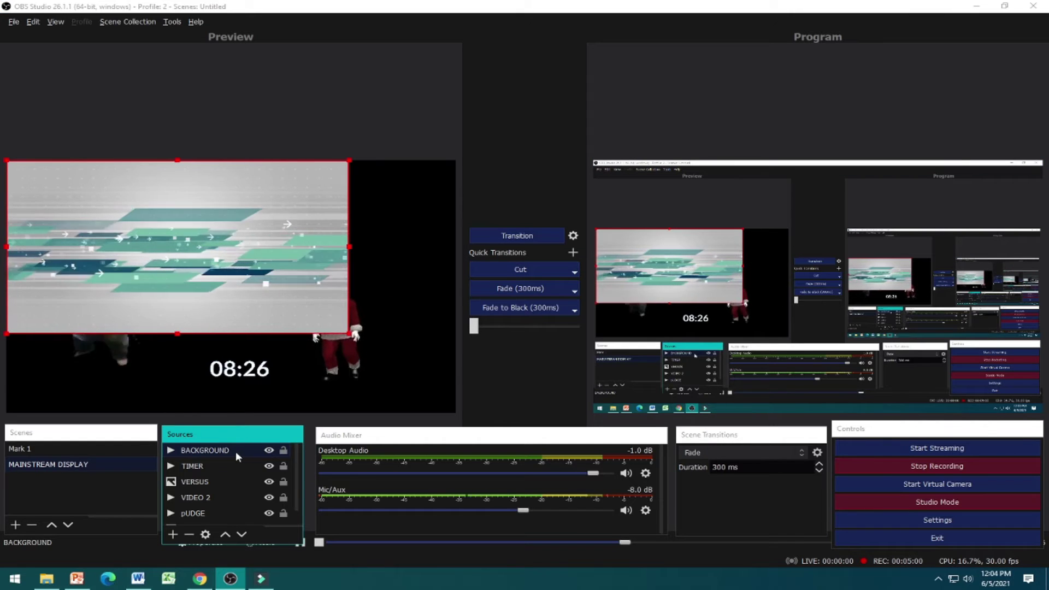
left_click(242, 534)
left_click(242, 534)
left_click(242, 535)
left_click(241, 534)
left_click(241, 534)
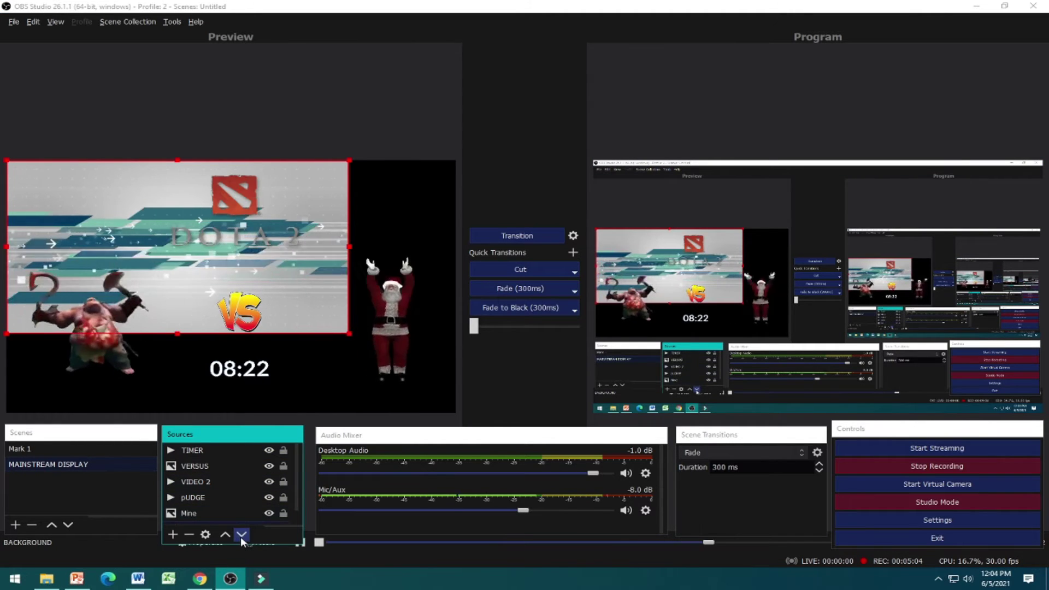
Stretch the background video to fill the whole canvas.
left_click(348, 331)
left_click_drag(348, 331, 388, 412)
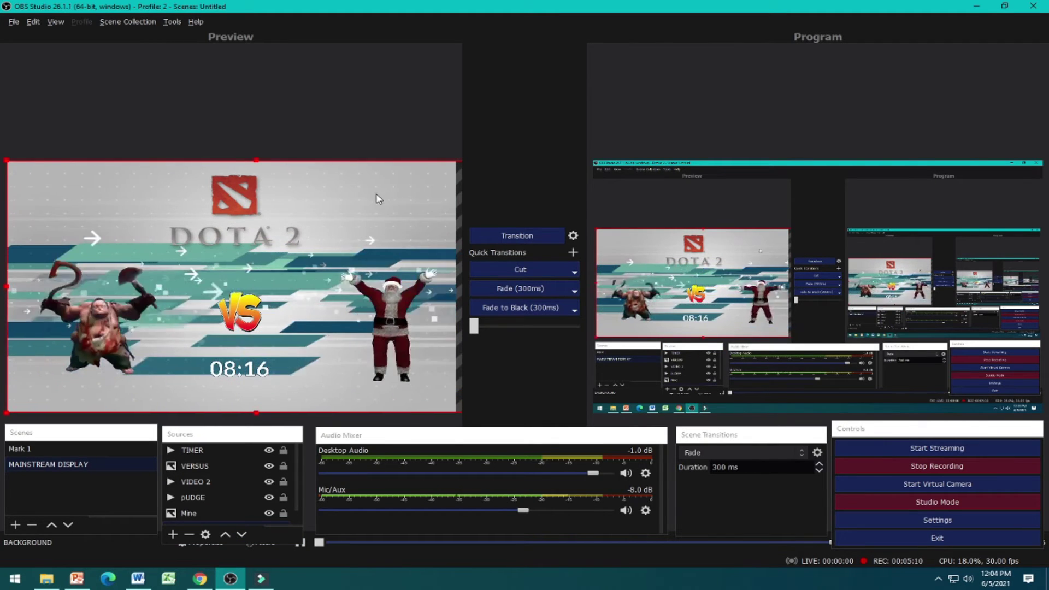
left_click(445, 96)
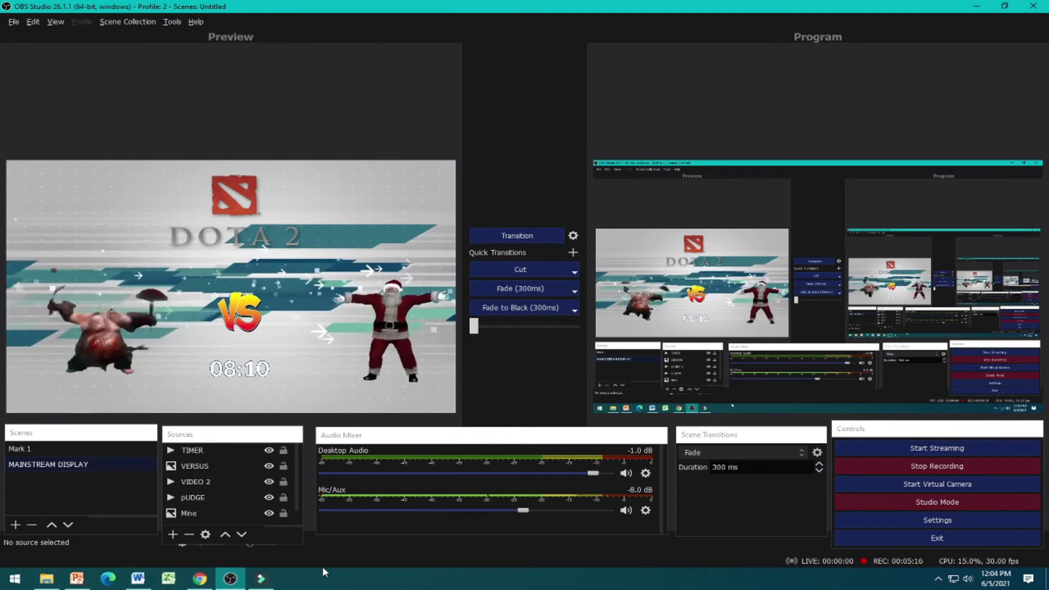
mouse_move(138, 578)
mouse_move(200, 577)
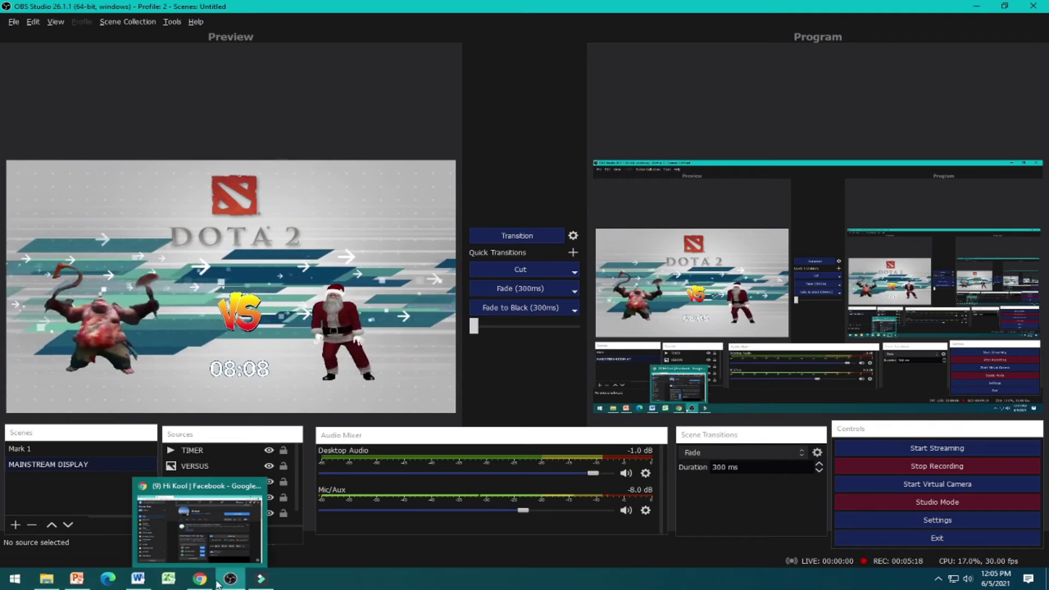
Open Live Producer for the Hi Kool Facebook page and dismiss its welcome message.
left_click(206, 536)
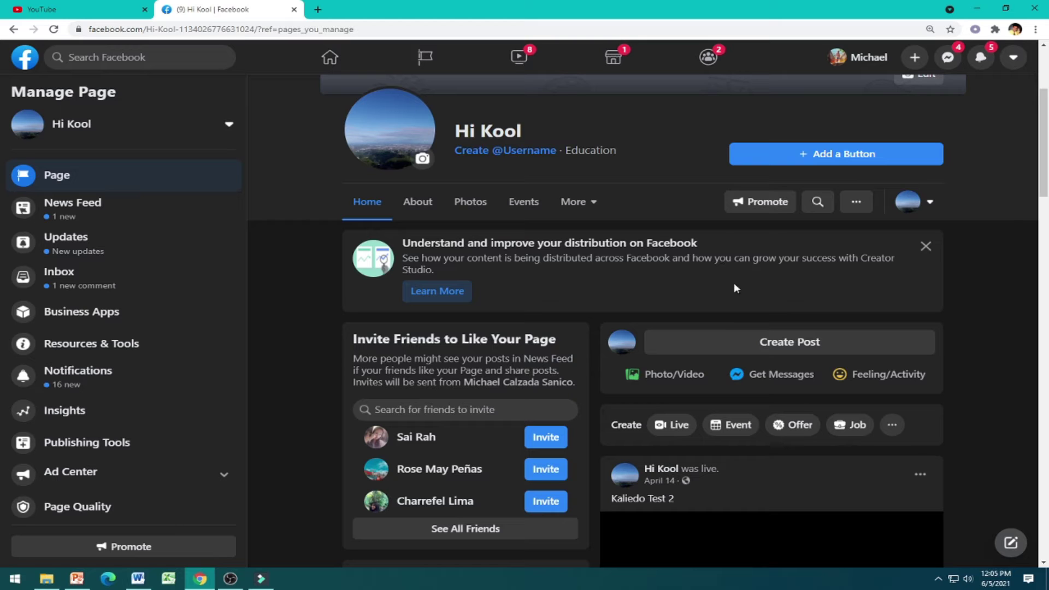
scroll(714, 292, "down", 2)
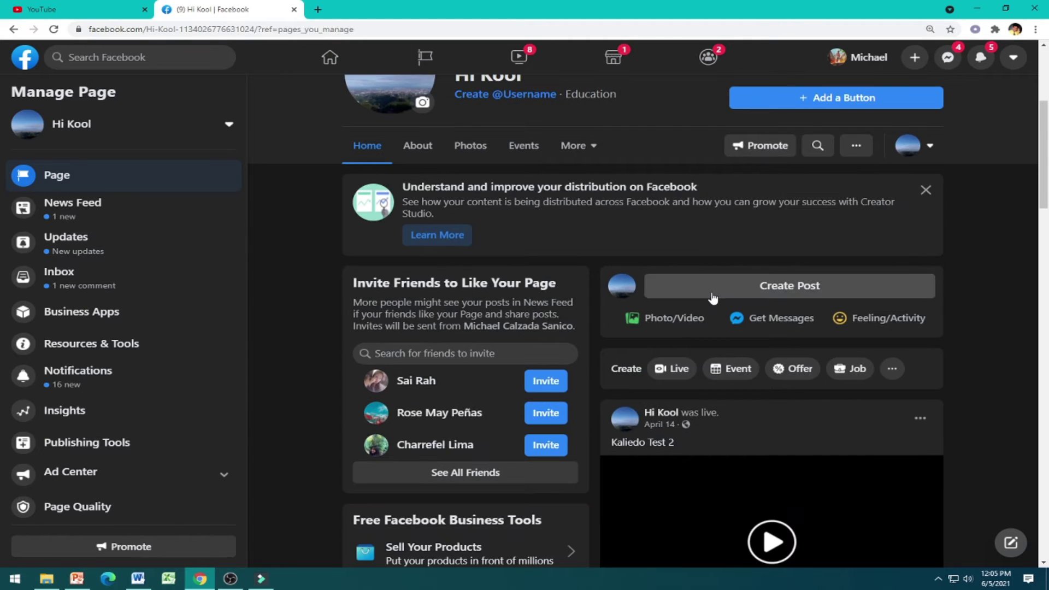
scroll(966, 307, "up", 3)
scroll(960, 310, "down", 2)
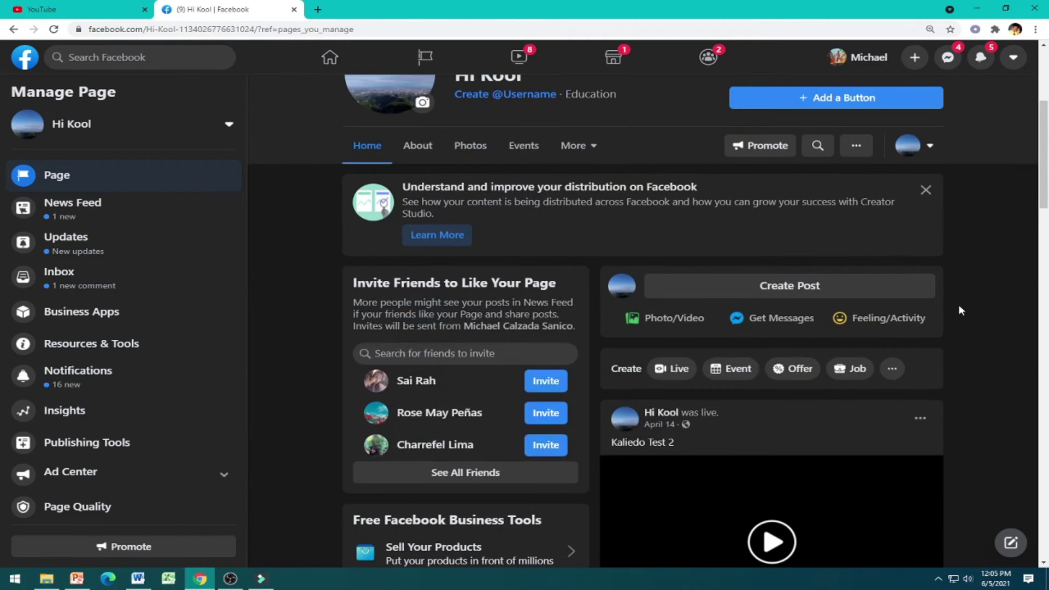
left_click(678, 368)
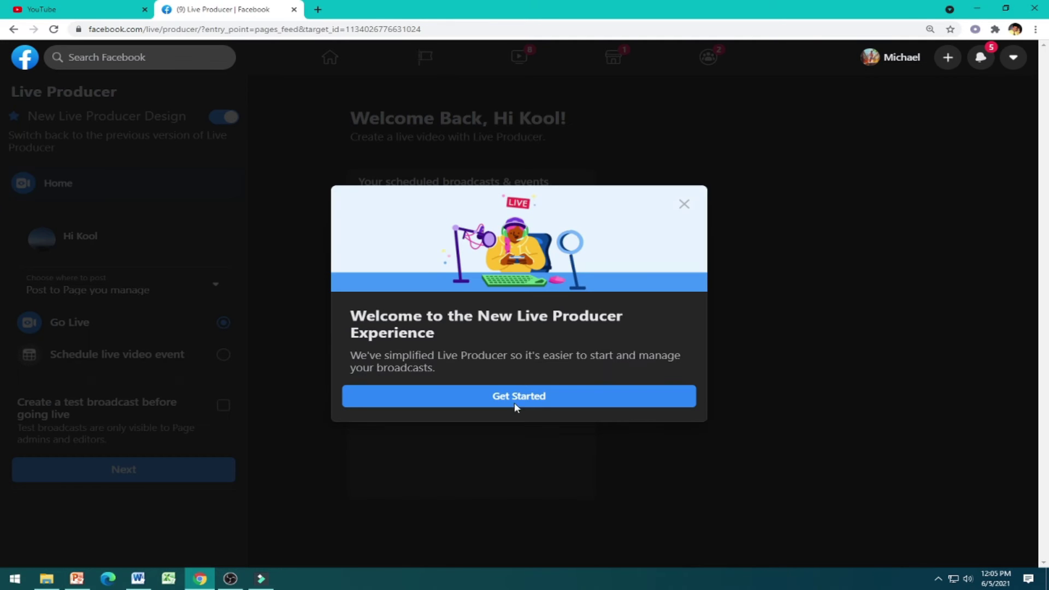
mouse_move(242, 582)
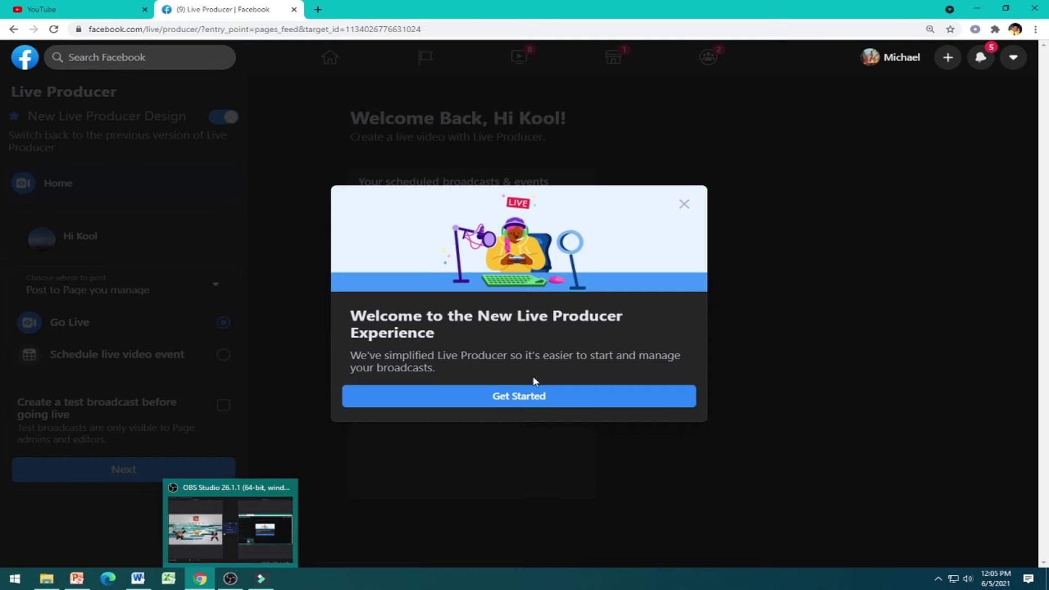
left_click(684, 205)
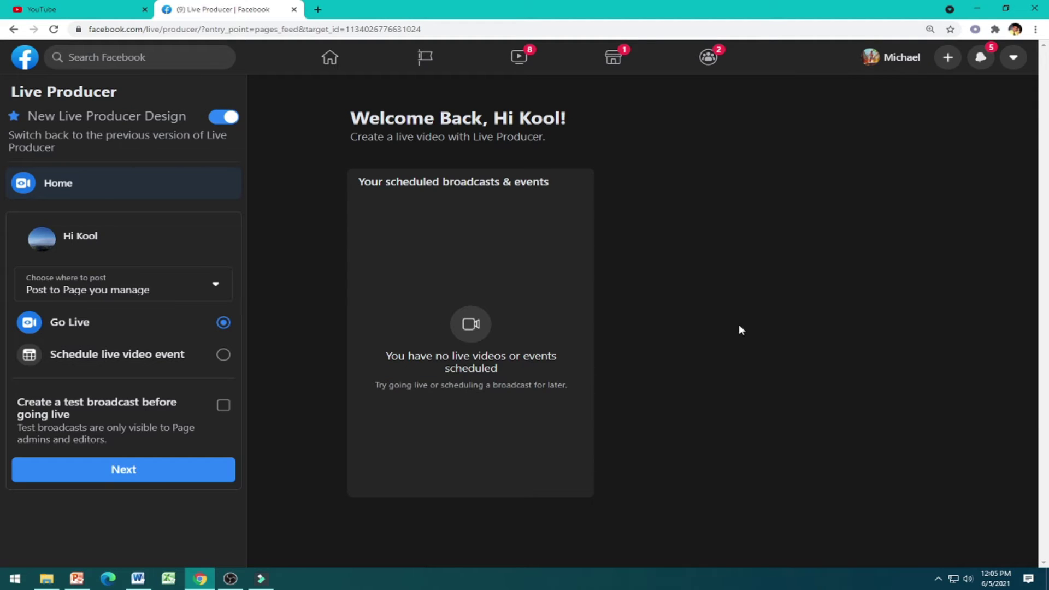
Continue to Stream Setup with Use Stream Key and copy the Facebook stream key.
left_click(134, 479)
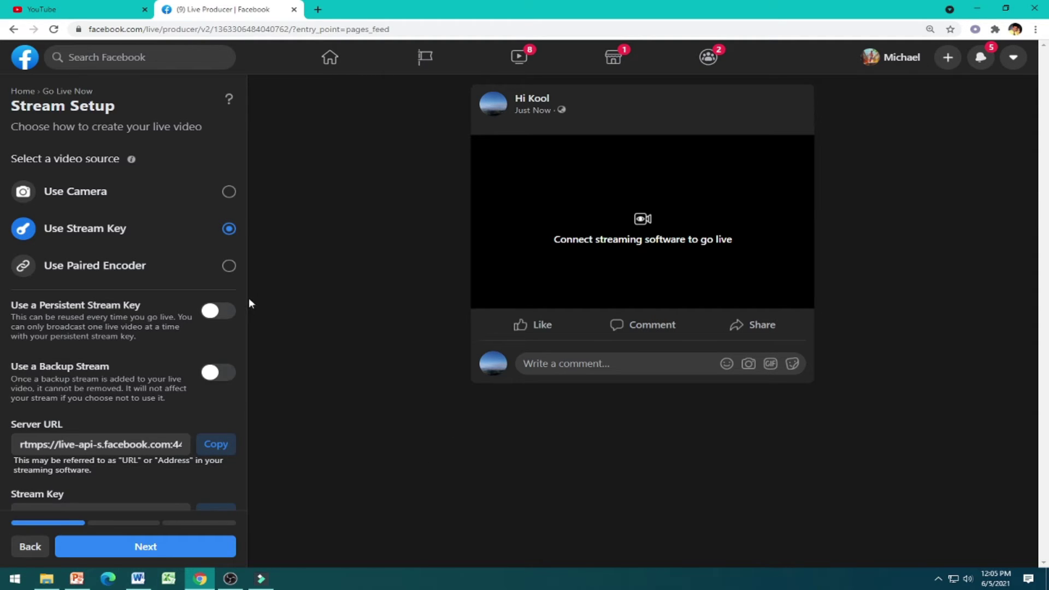
left_click_drag(241, 298, 241, 404)
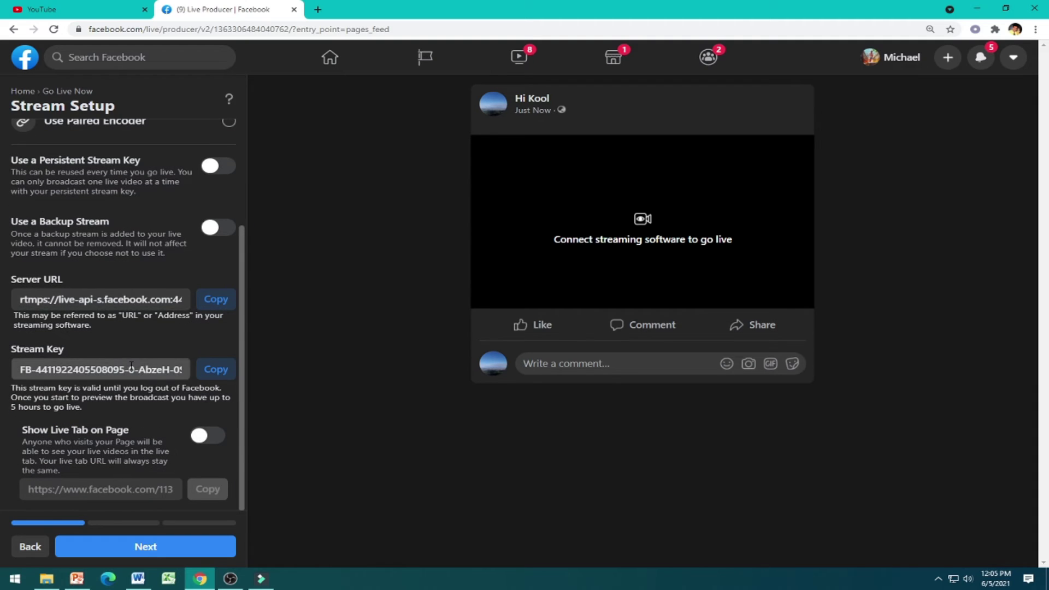
scroll(241, 338, "up", 2)
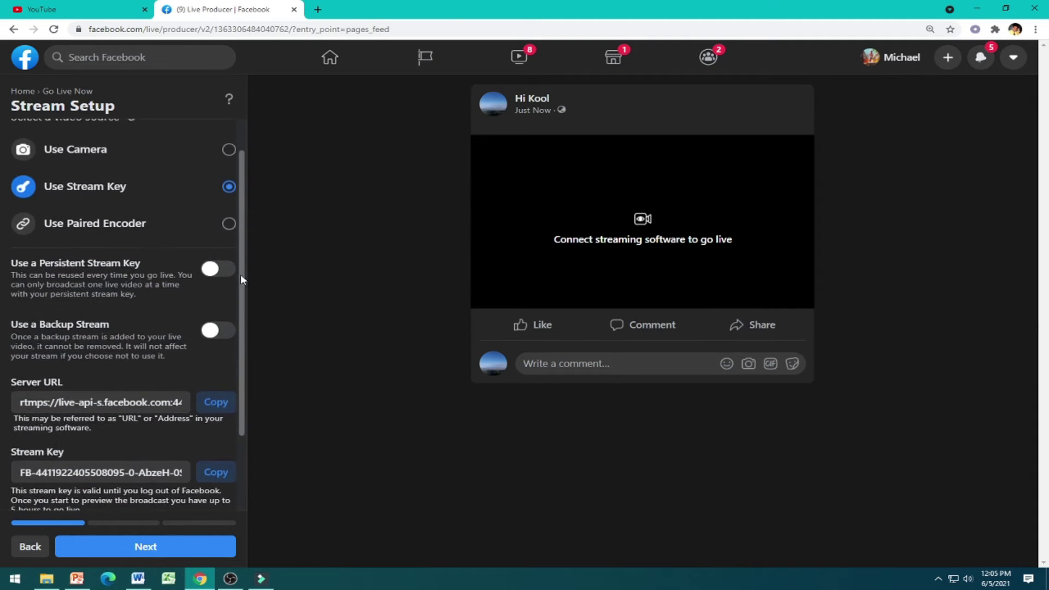
left_click_drag(240, 301, 242, 433)
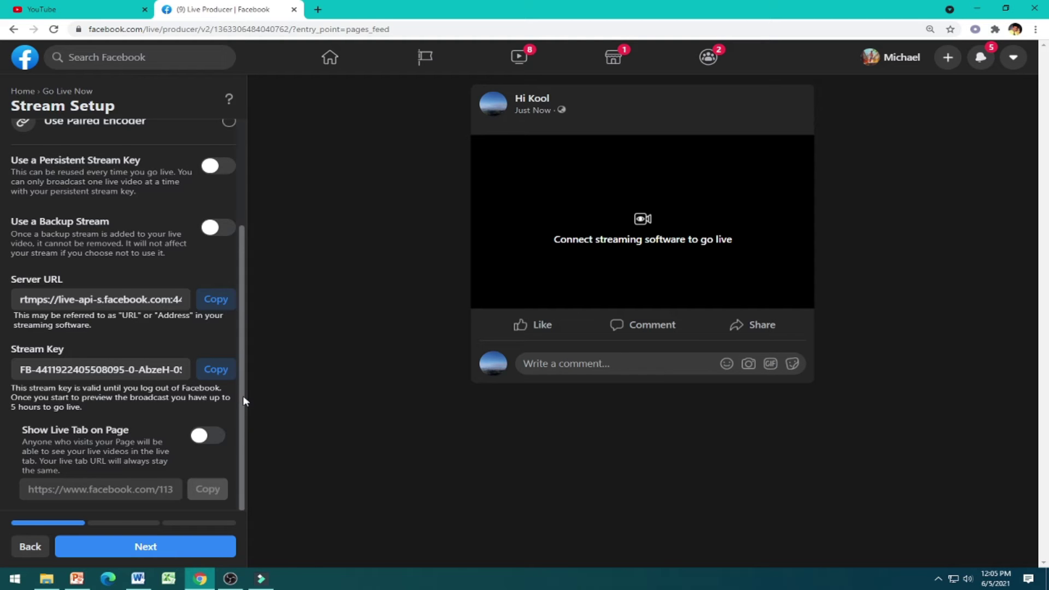
left_click_drag(244, 401, 236, 280)
scroll(235, 224, "down", 3)
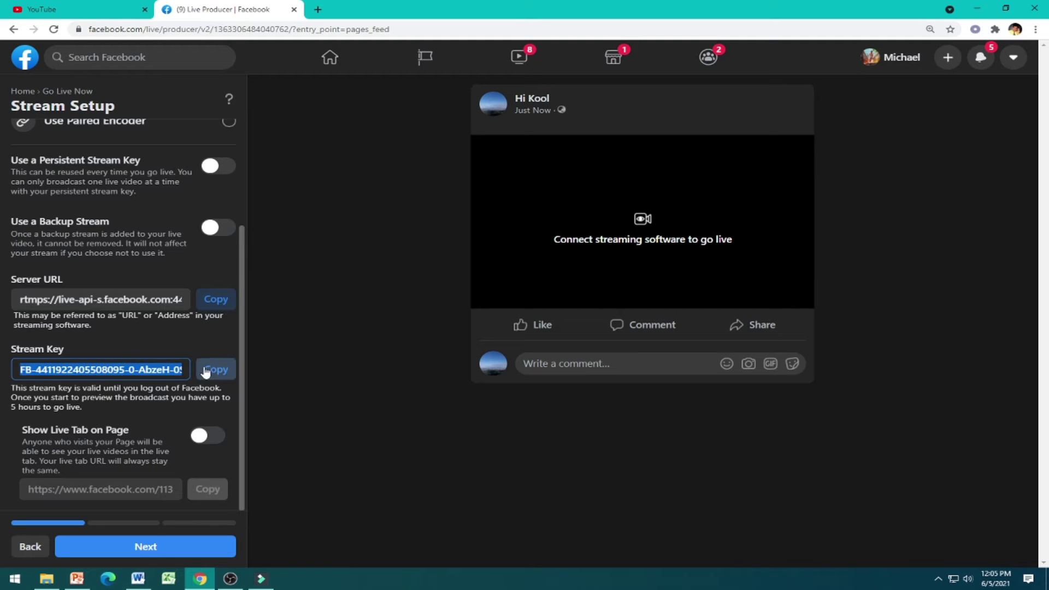
left_click(231, 580)
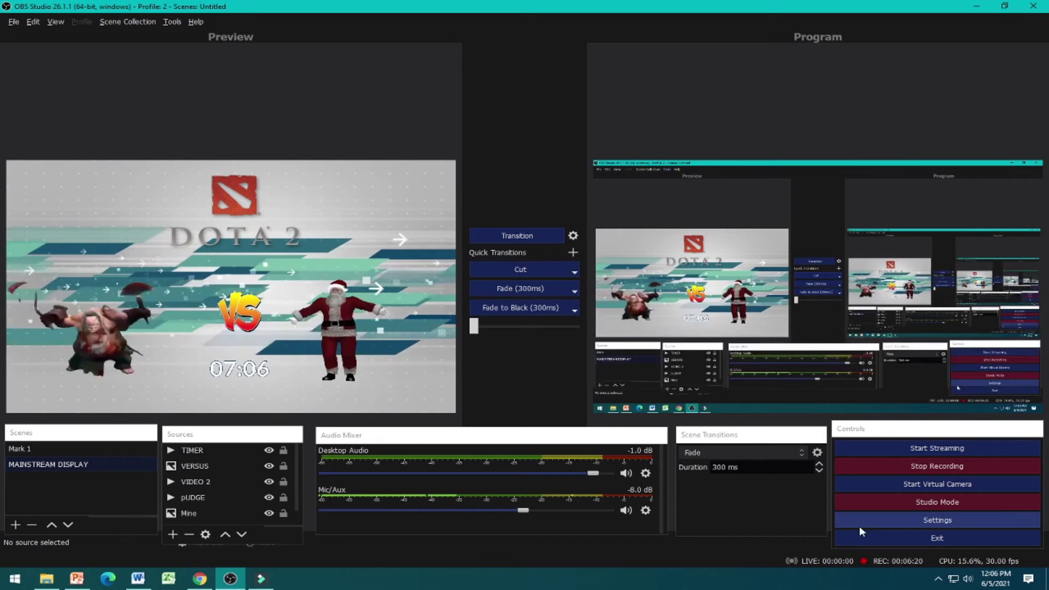
In OBS Stream settings, keep Facebook Live, replace the stream key with the pasted one, and save.
left_click(916, 522)
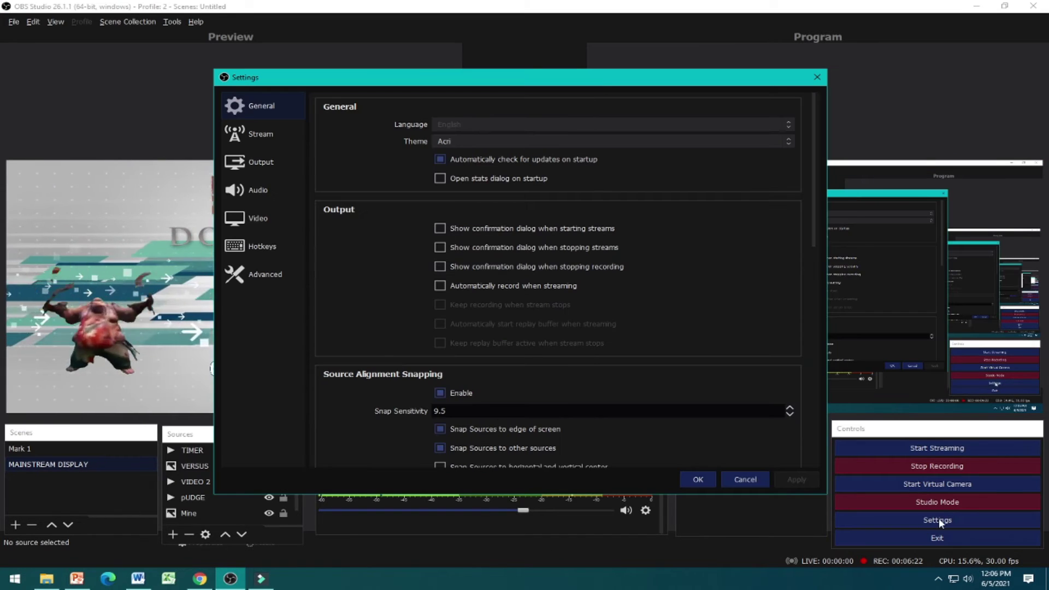
left_click(249, 137)
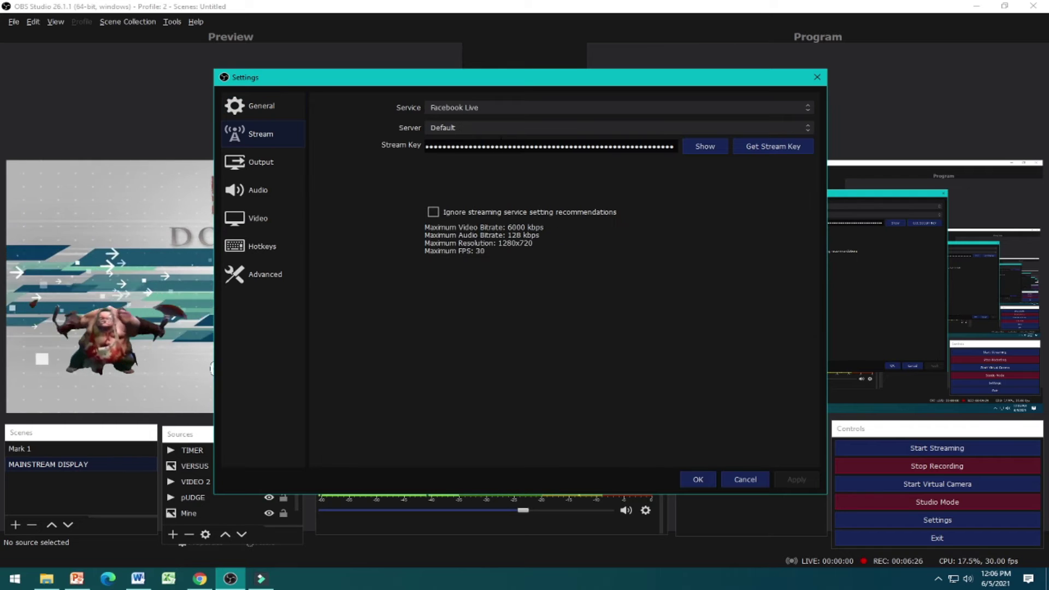
left_click(700, 107)
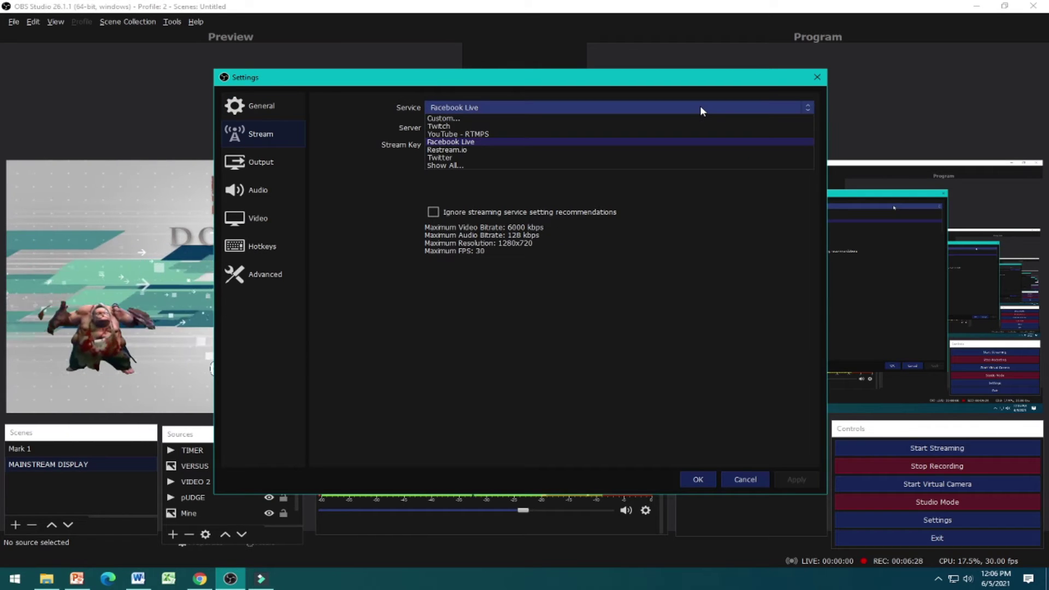
left_click(471, 142)
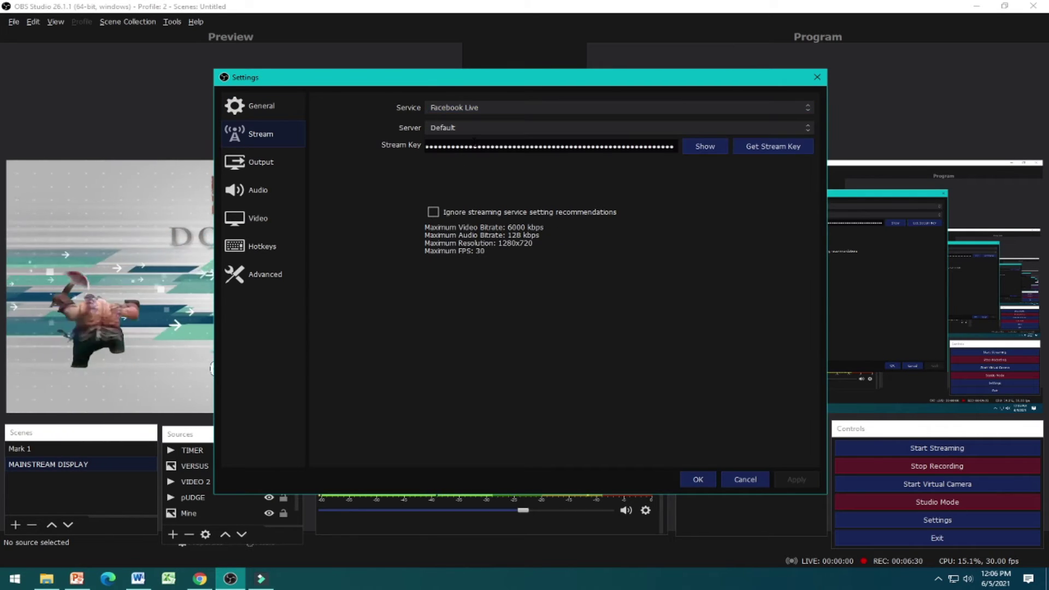
left_click(557, 147)
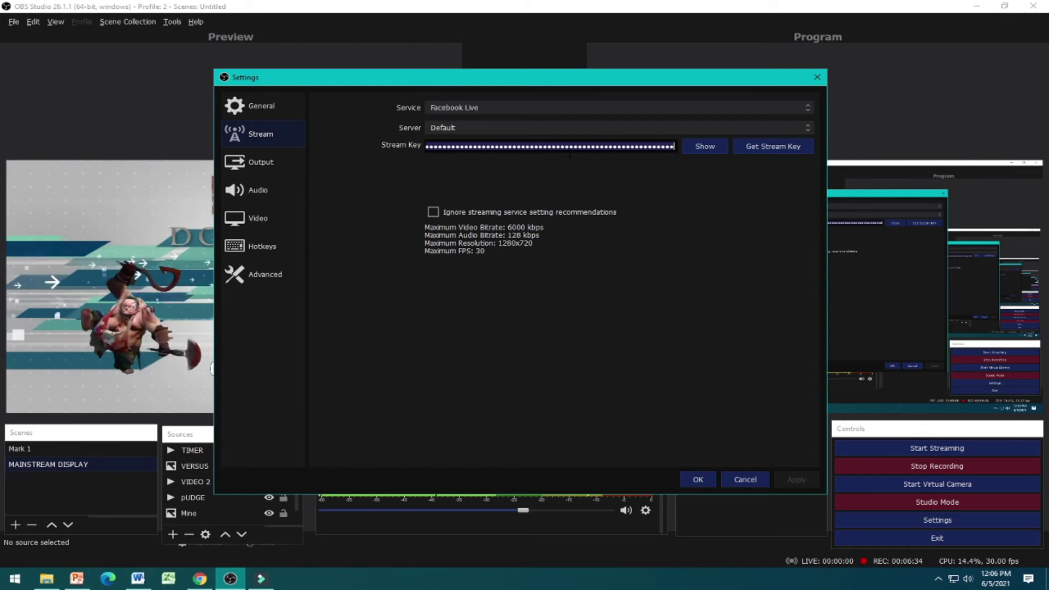
key("BackSpace")
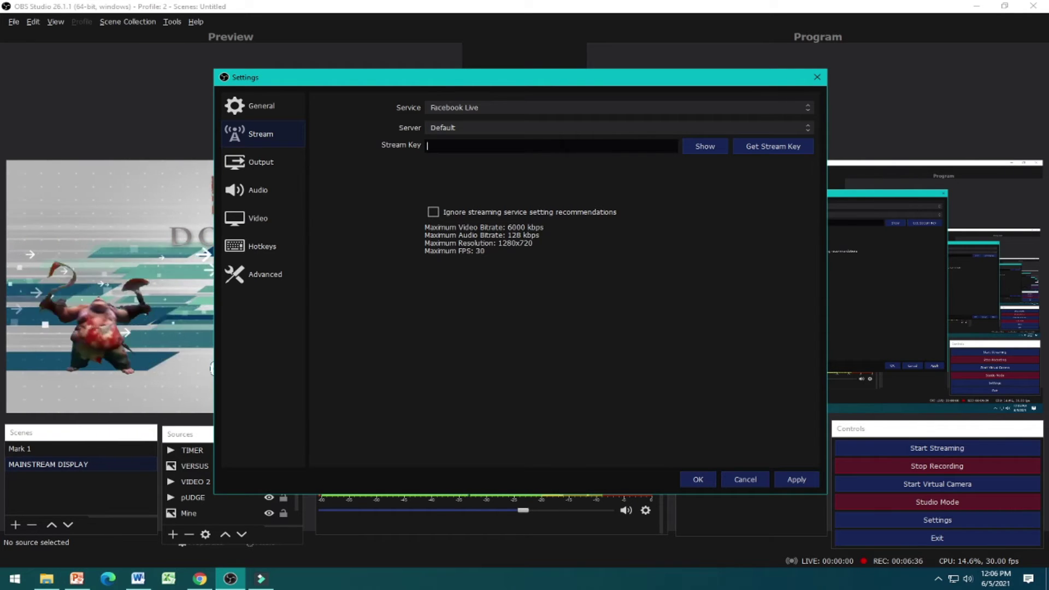
key("ctrl+v")
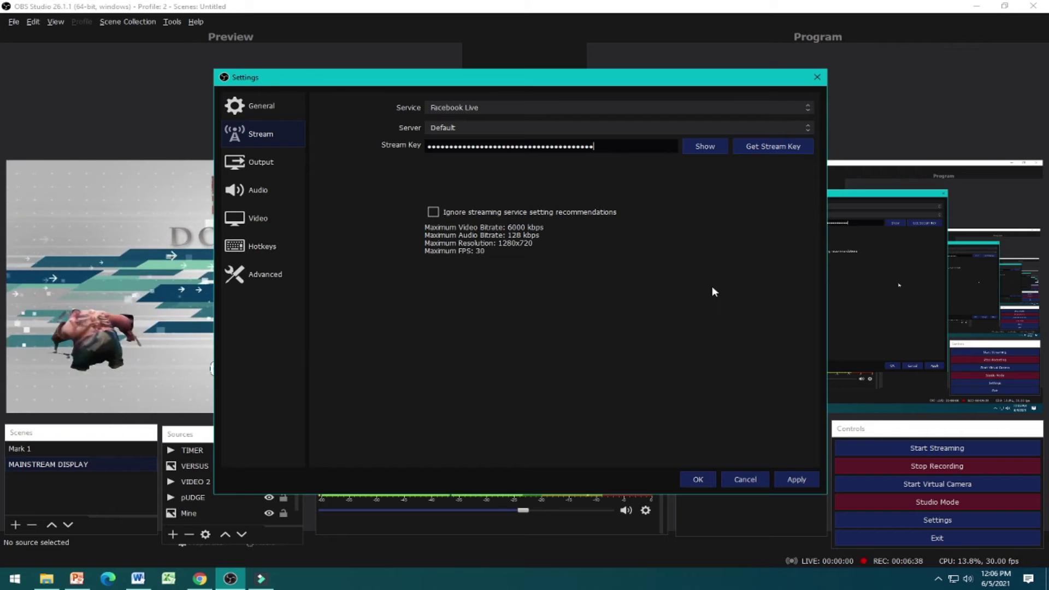
left_click(801, 480)
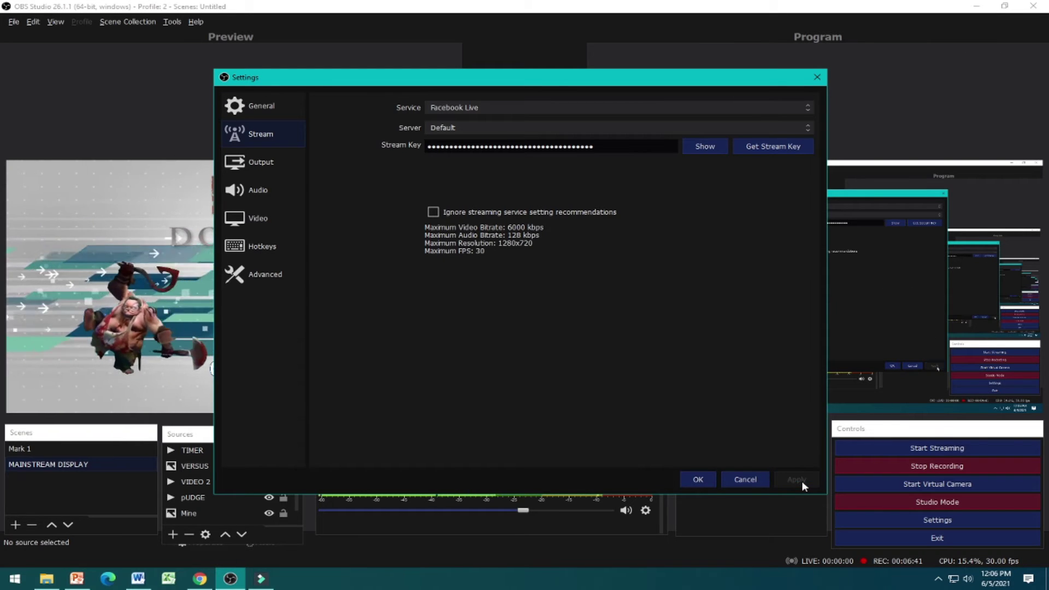
left_click(695, 480)
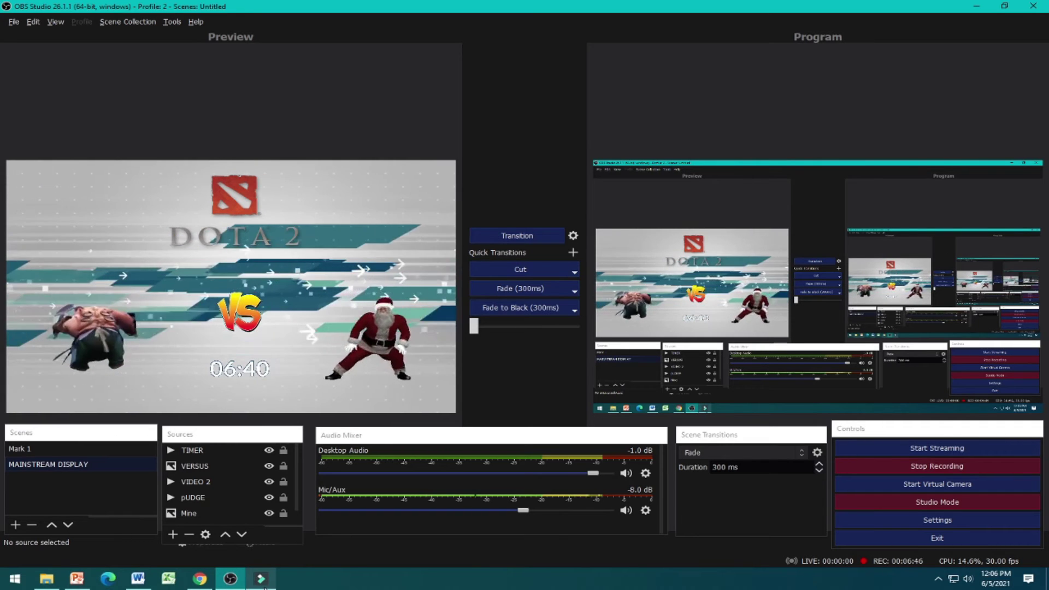
Advance to the live post details, titled TESTING LIVE STREAMING with description 'SIR'.
mouse_move(199, 587)
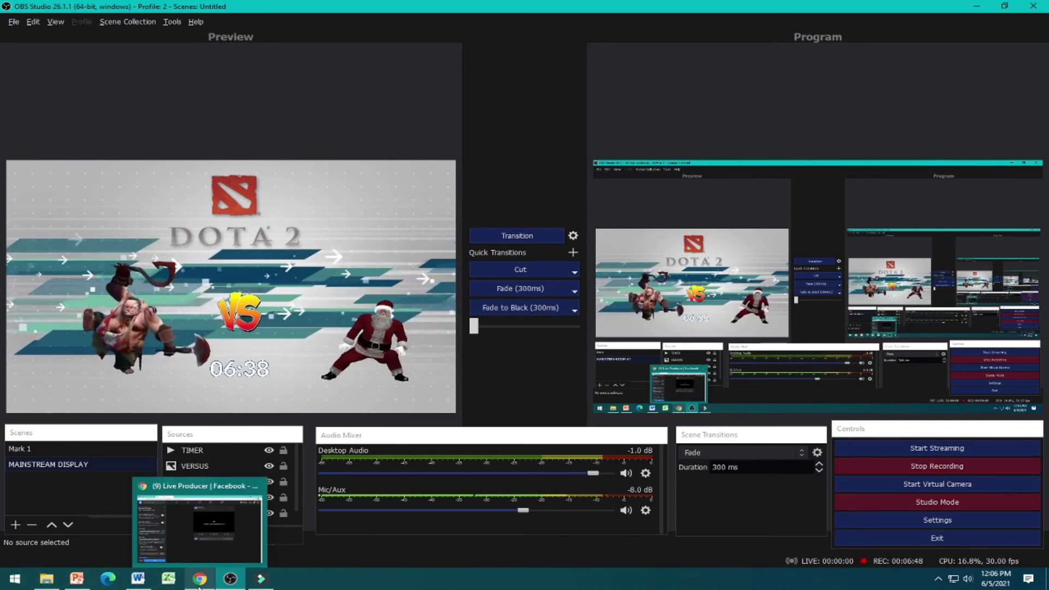
left_click(213, 528)
scroll(144, 438, "up", 3)
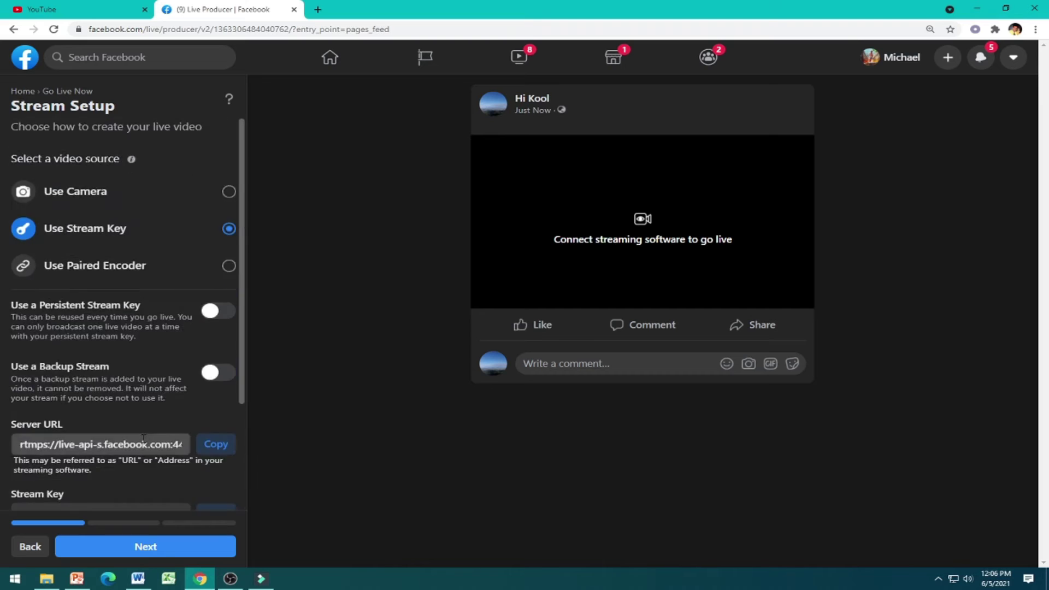
scroll(147, 342, "down", 3)
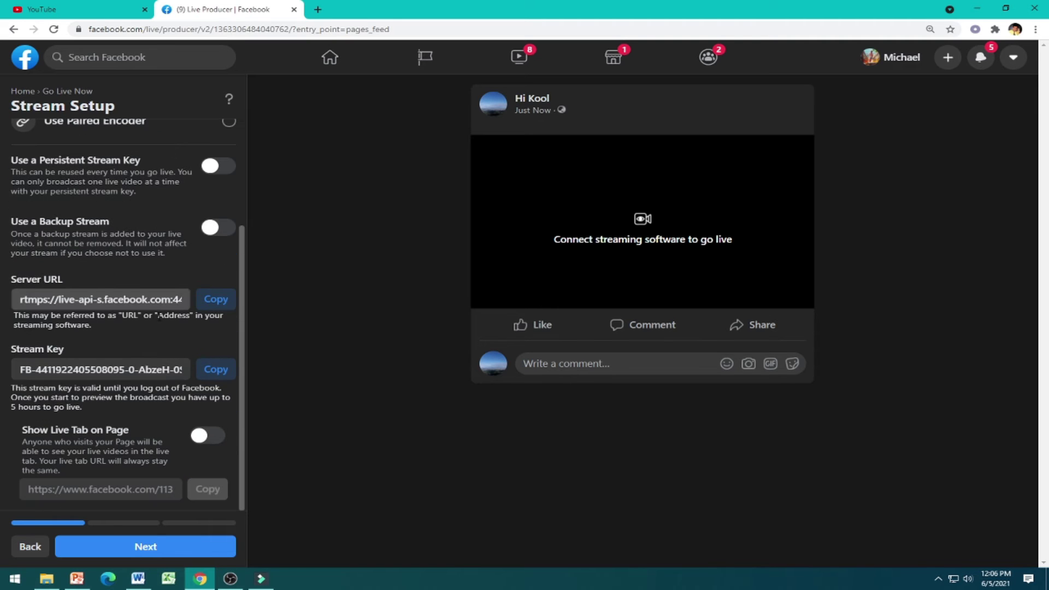
left_click(182, 549)
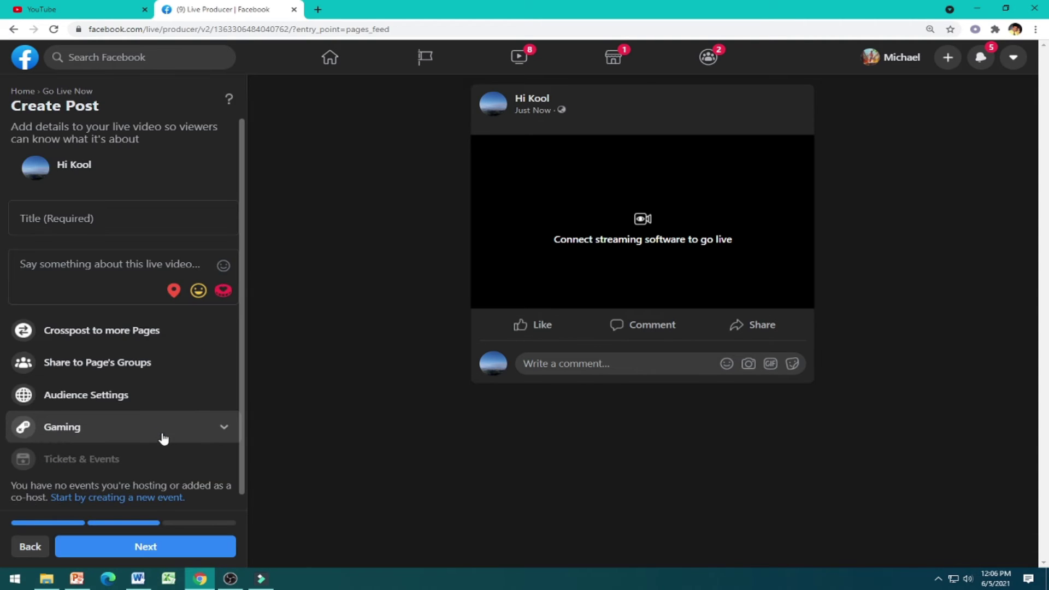
left_click(131, 216)
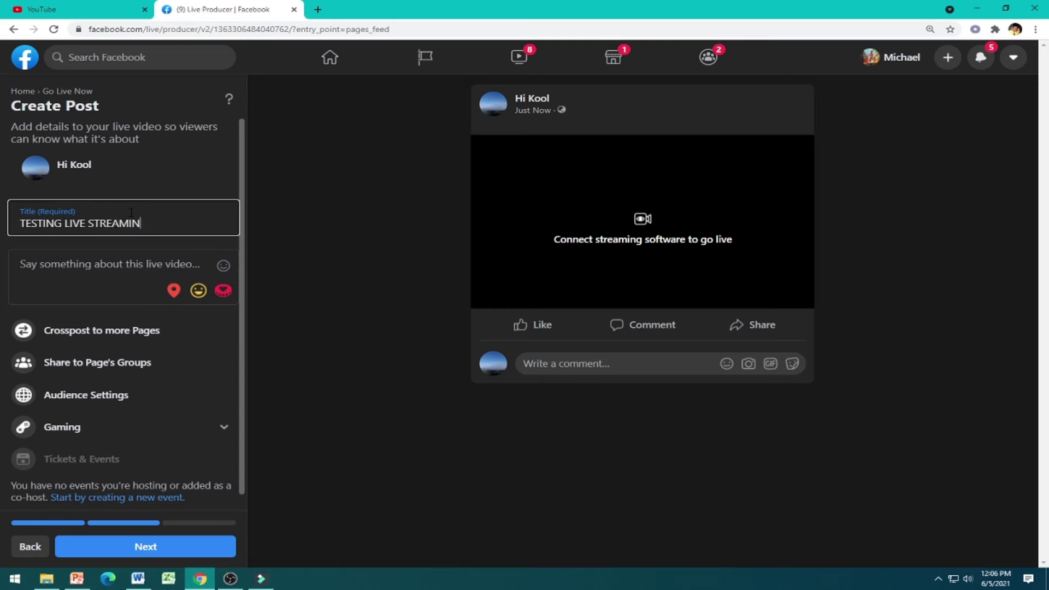
left_click(140, 260)
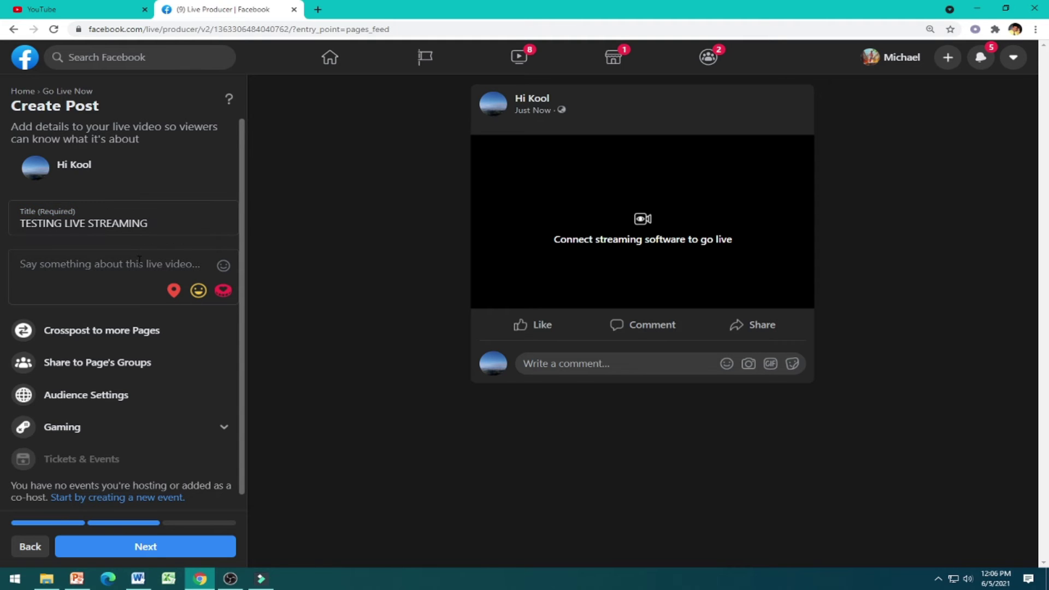
type("SIR MIKE GWAPO")
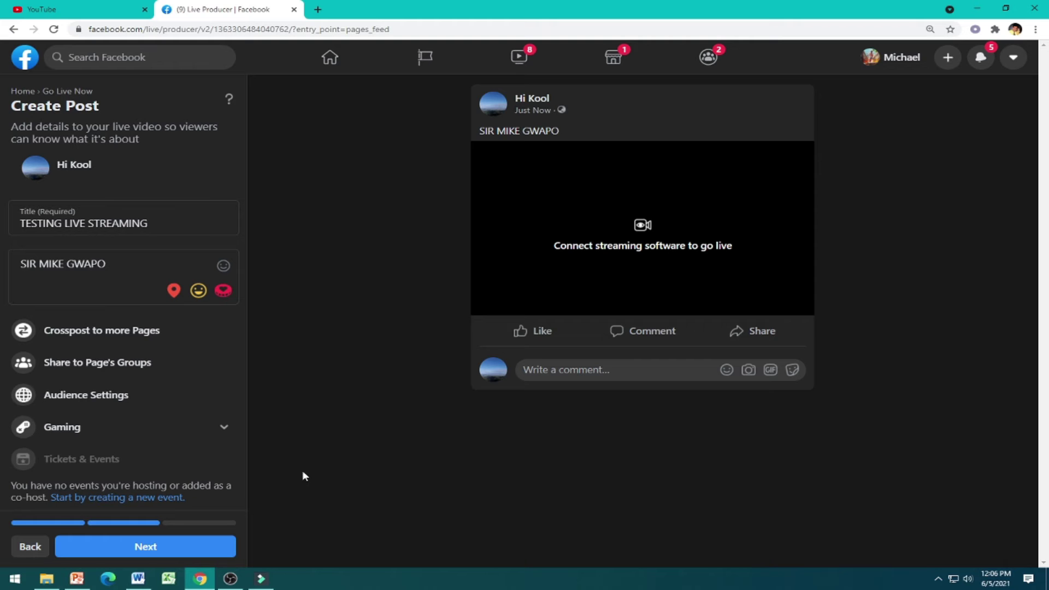
left_click(229, 578)
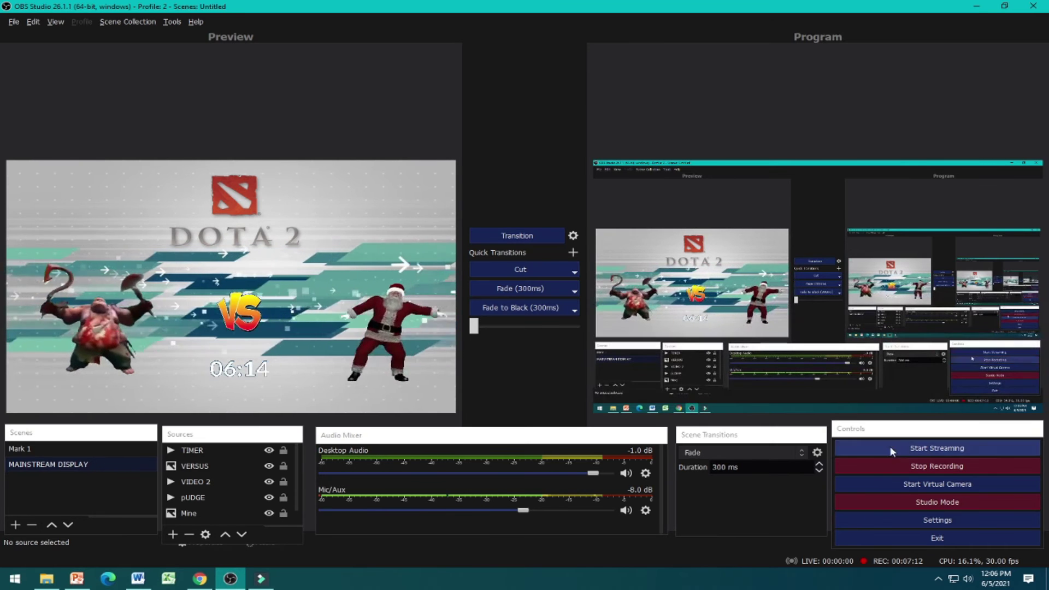
Start streaming in OBS, then press Next and Go Live in Facebook Live Producer.
left_click(923, 448)
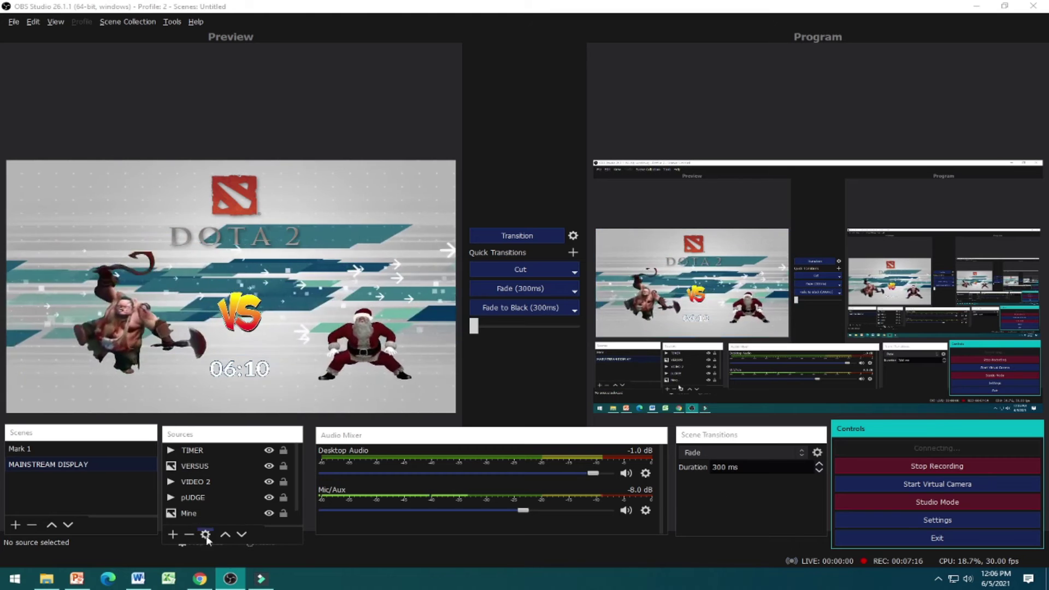
mouse_move(200, 578)
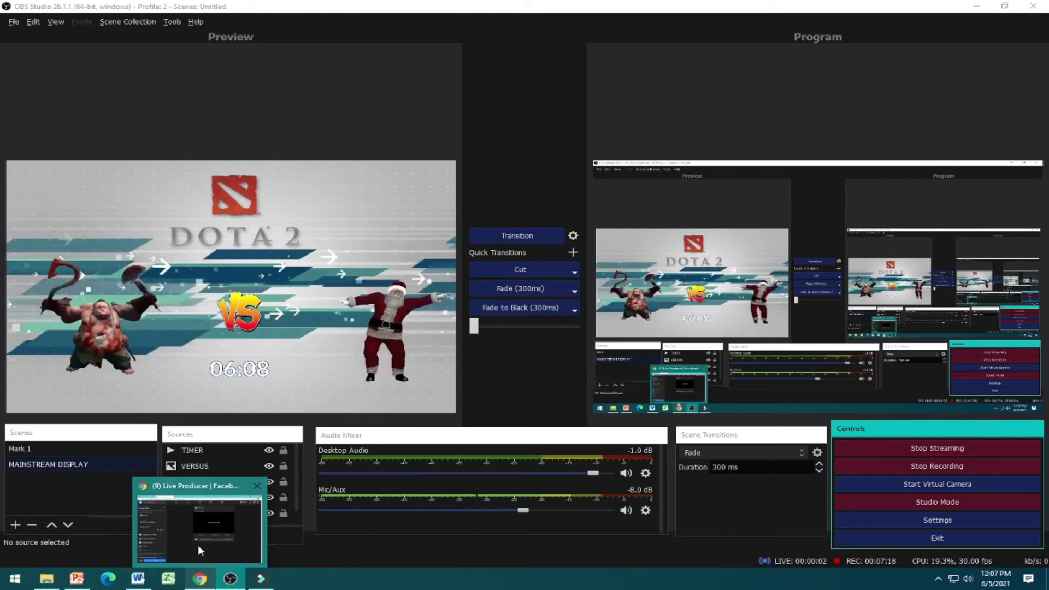
left_click(200, 543)
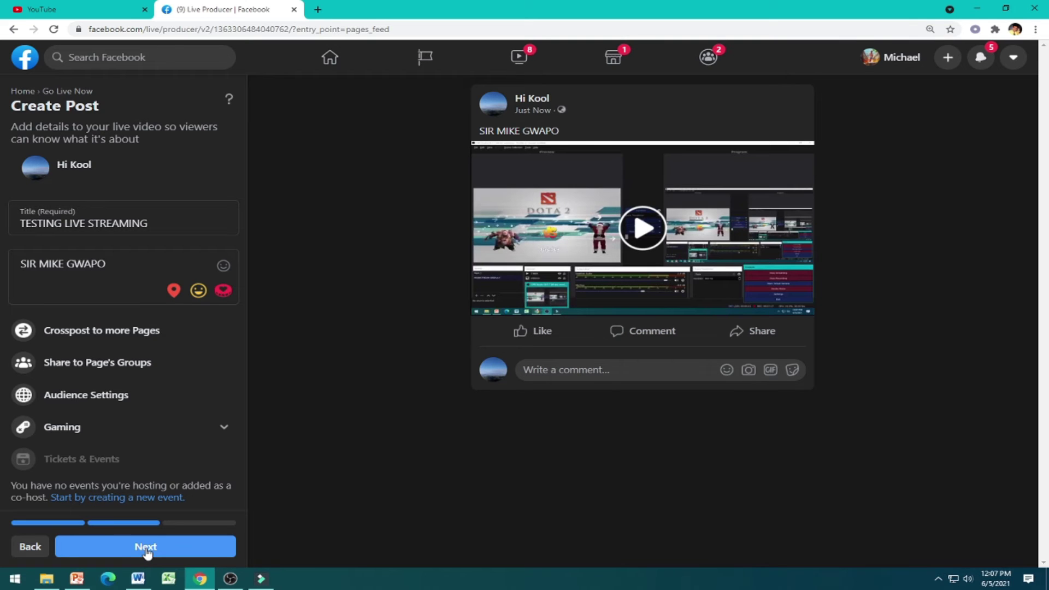
left_click(146, 548)
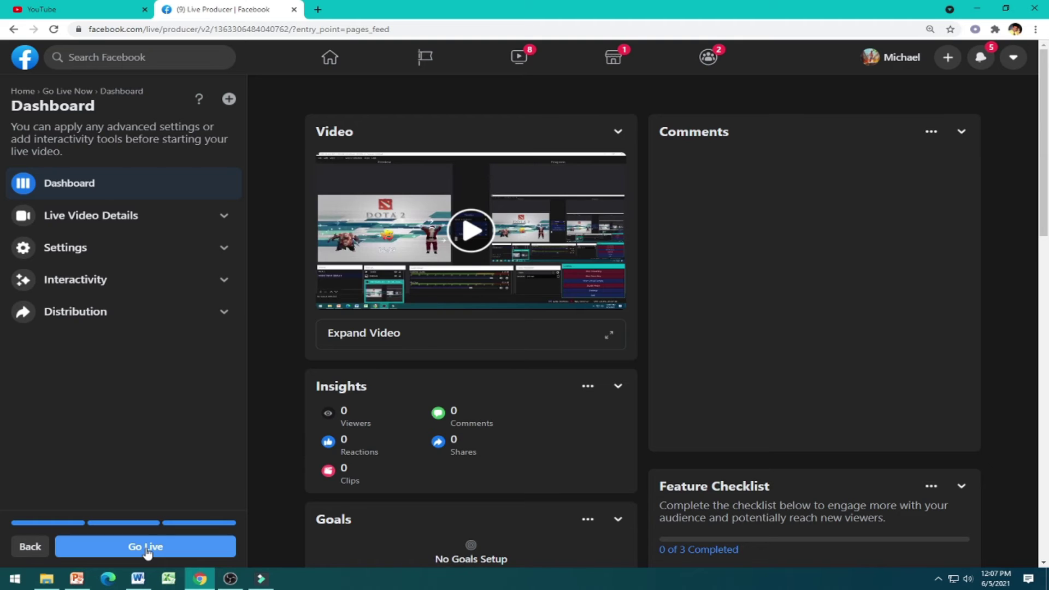
left_click(146, 549)
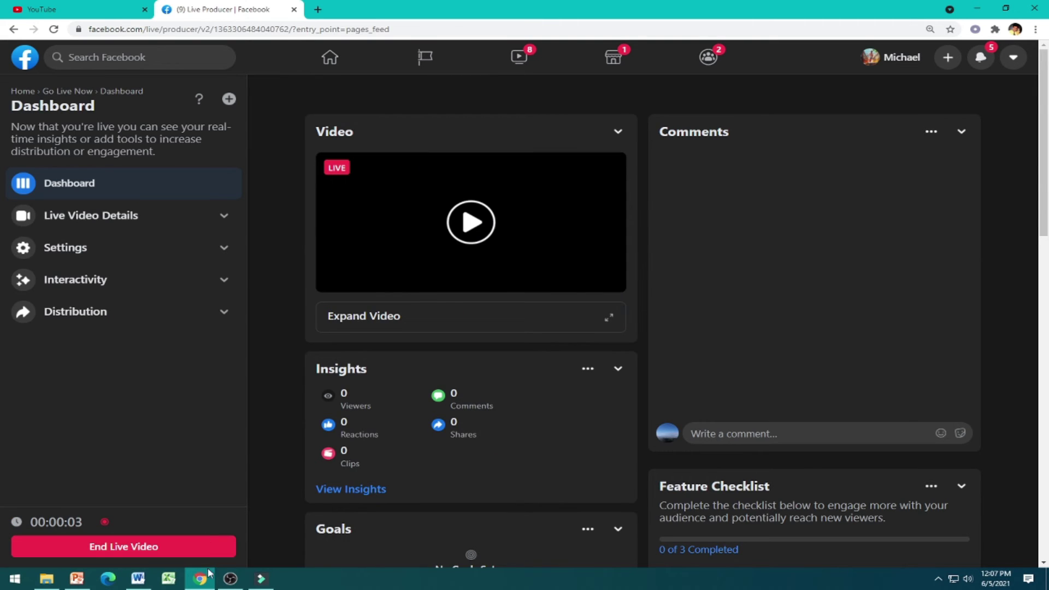
left_click(230, 579)
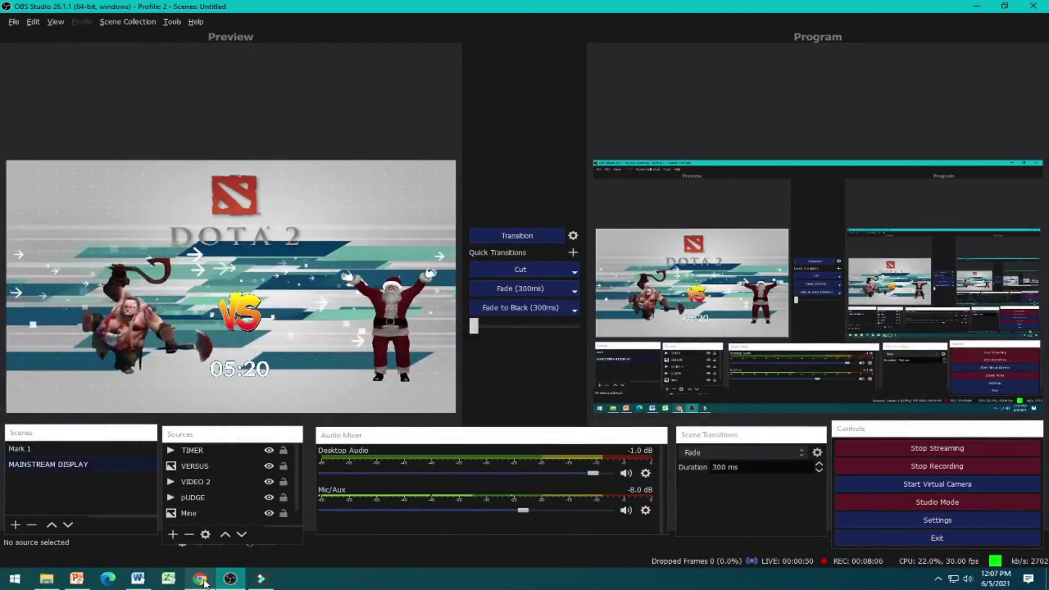
Bring up the live video dashboard and scroll through its Stream Metrics.
mouse_move(205, 582)
left_click(206, 529)
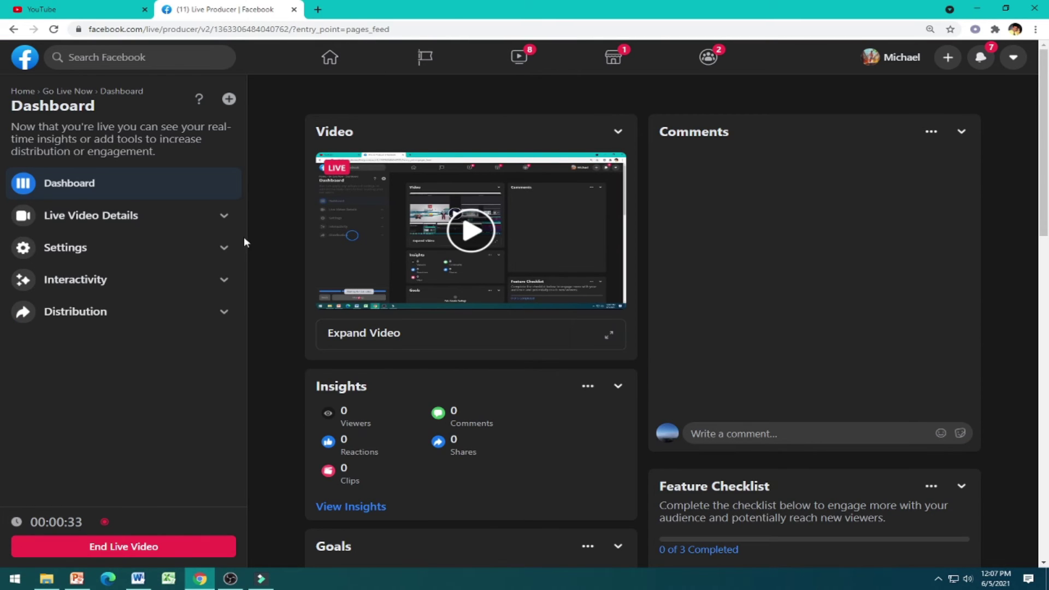
scroll(658, 312, "down", 10)
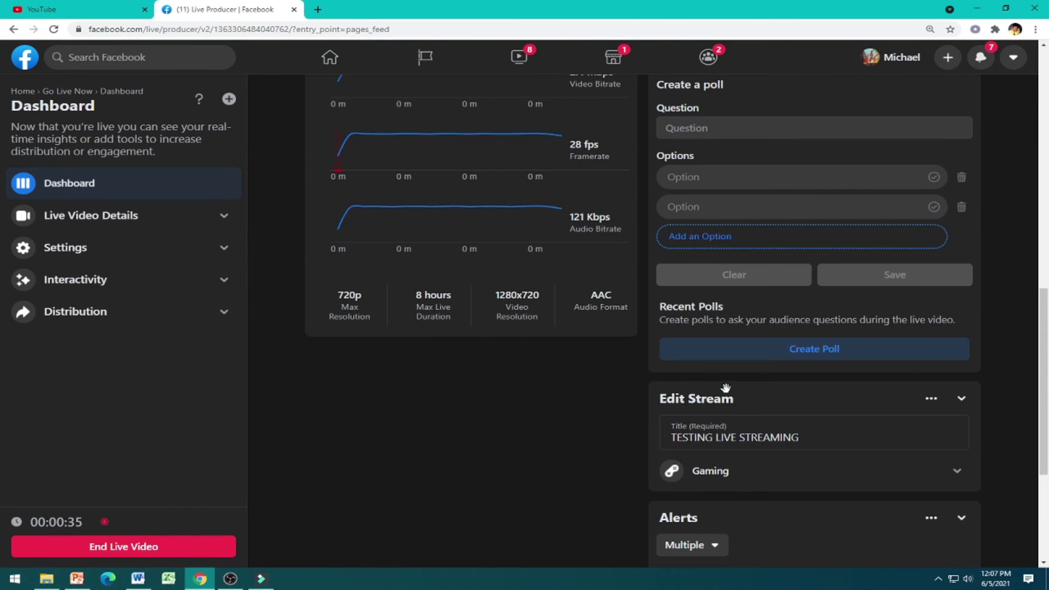
scroll(731, 410, "up", 3)
scroll(743, 440, "down", 4)
scroll(742, 440, "up", 3)
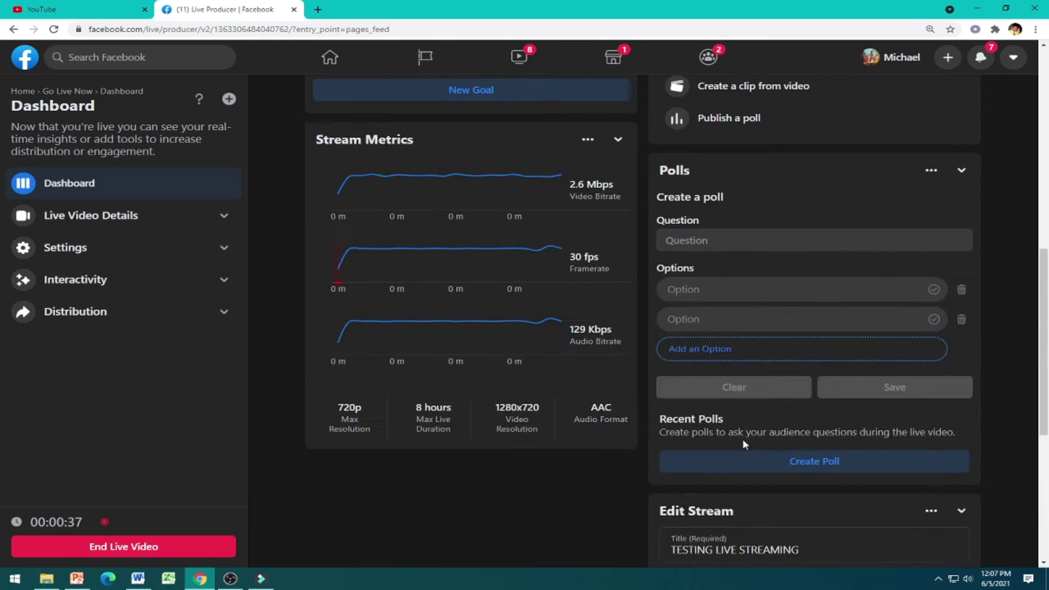
scroll(742, 438, "up", 10)
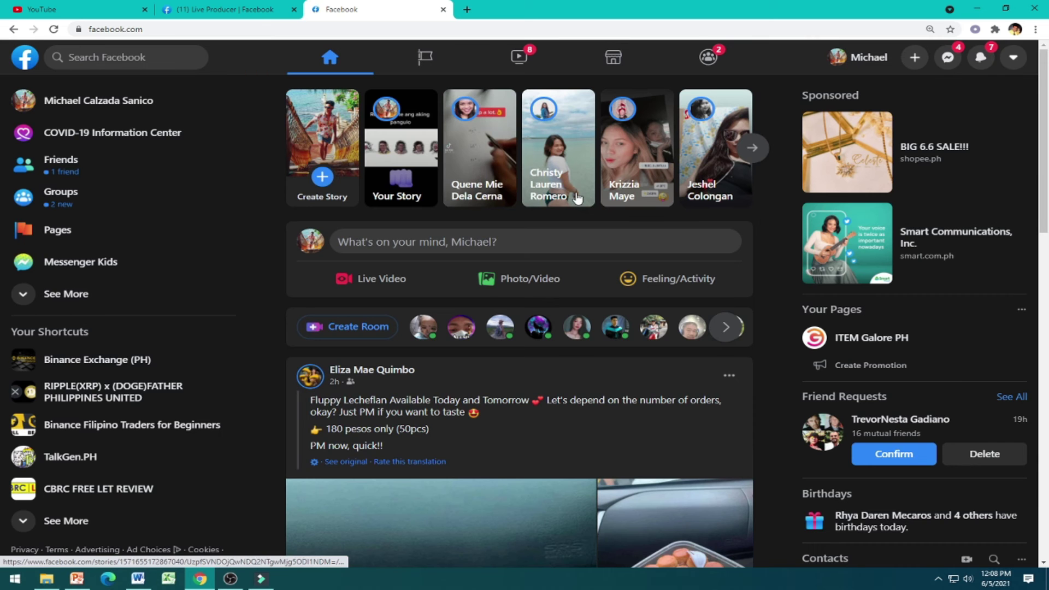
Search Facebook for the Hi Kool page by typing 'Hi'.
scroll(587, 227, "down", 1)
scroll(398, 213, "up", 1)
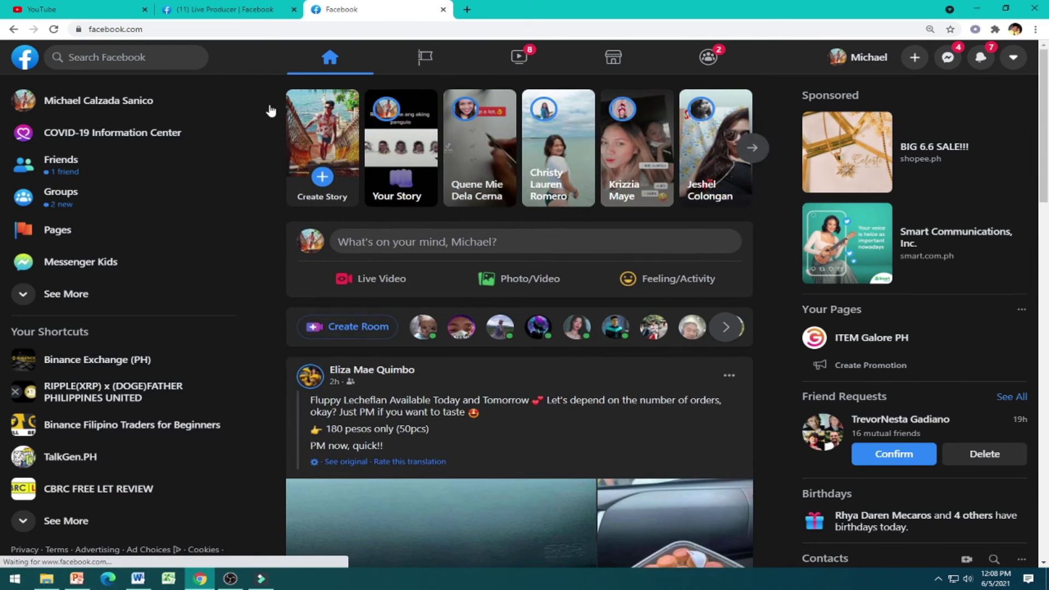
left_click(148, 57)
type("Hi")
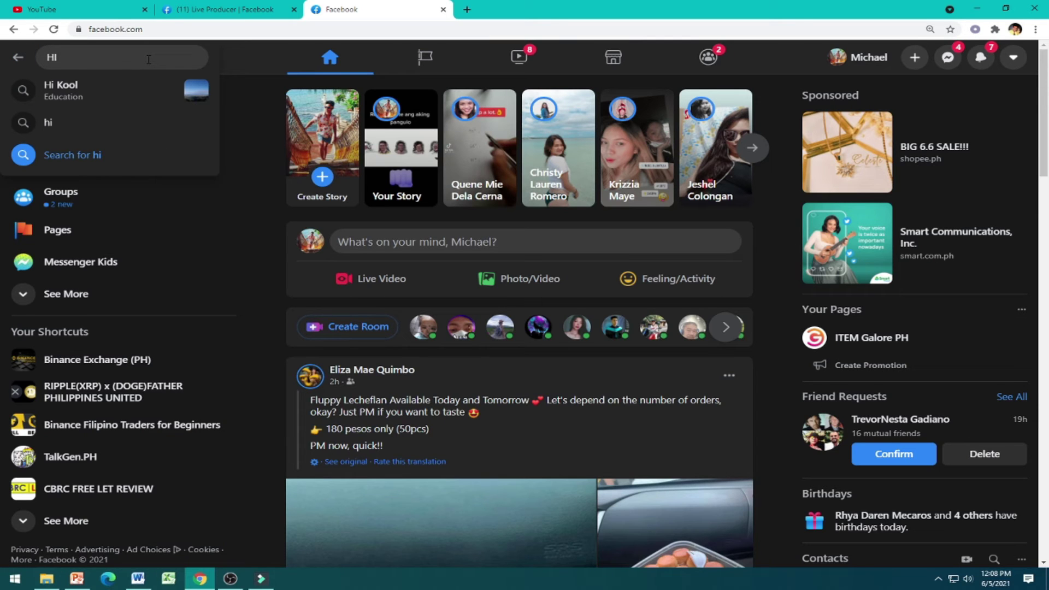
left_click(113, 89)
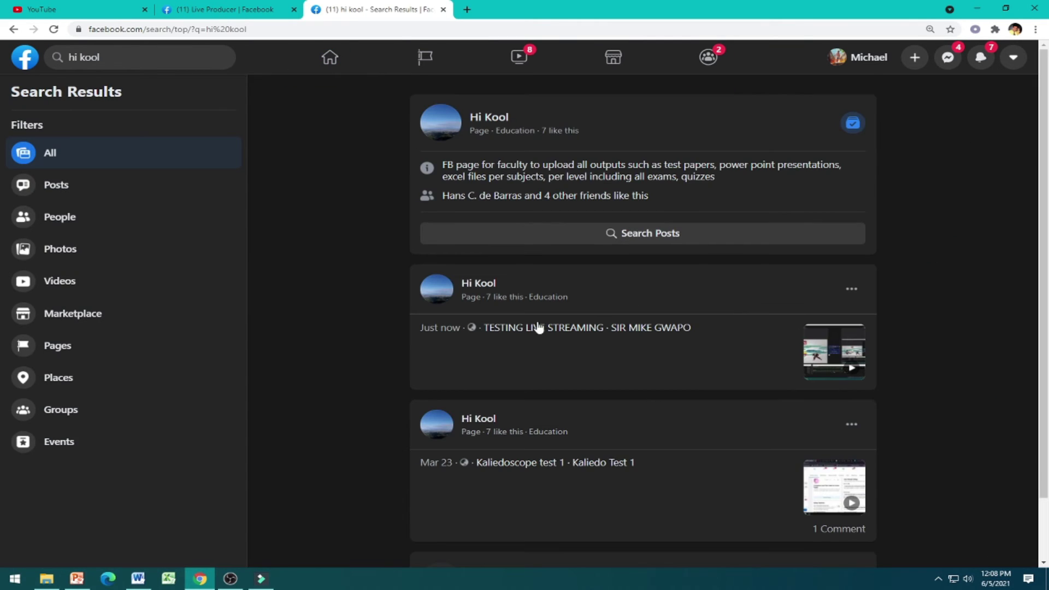
Open the page's live post, play the stream, then close that viewer tab.
left_click(507, 338)
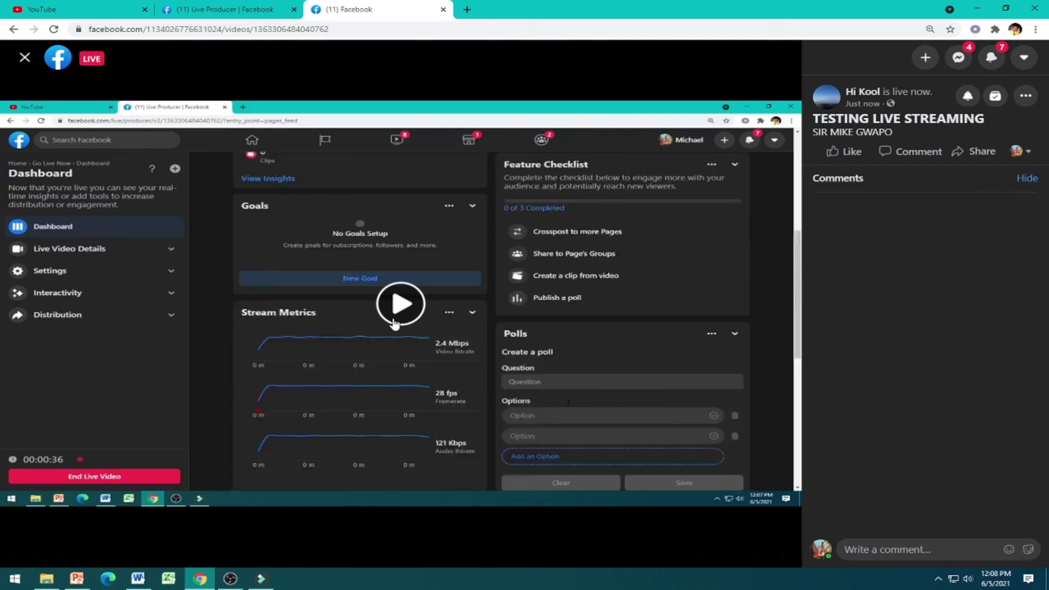
left_click(400, 316)
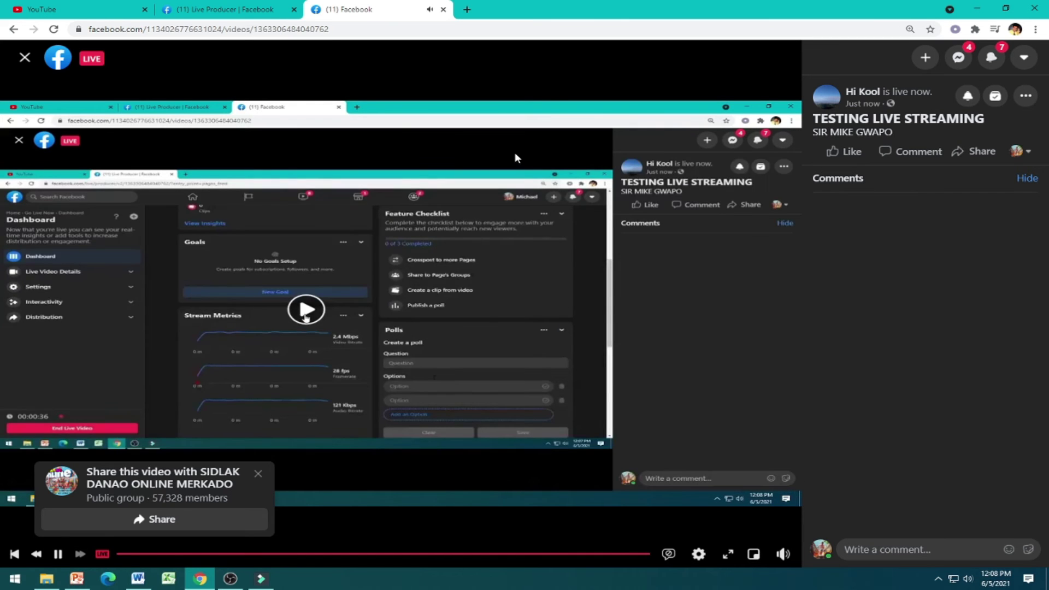
left_click(246, 8)
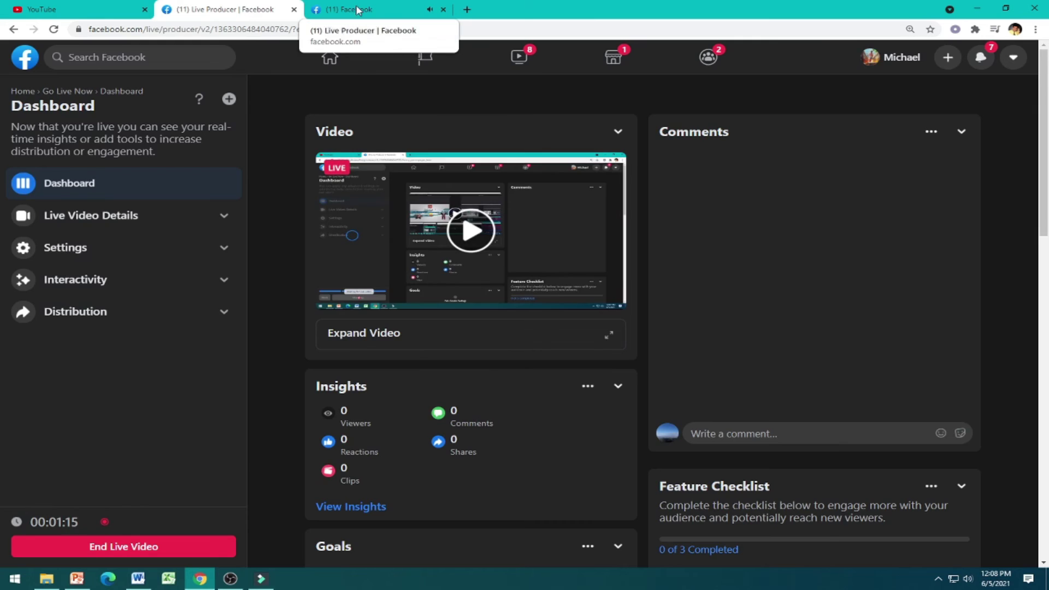
left_click(398, 11)
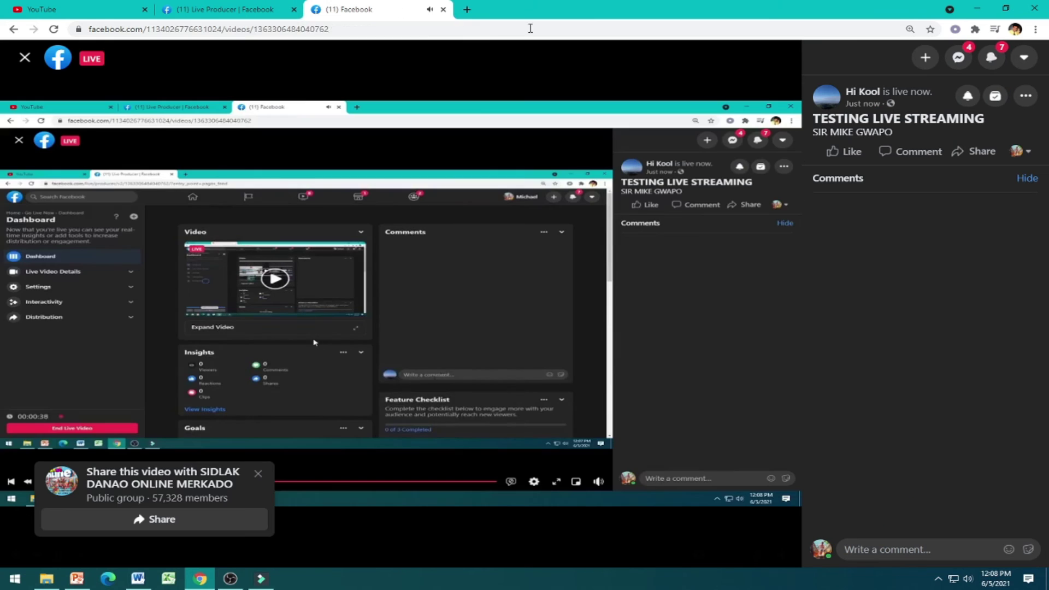
left_click(443, 10)
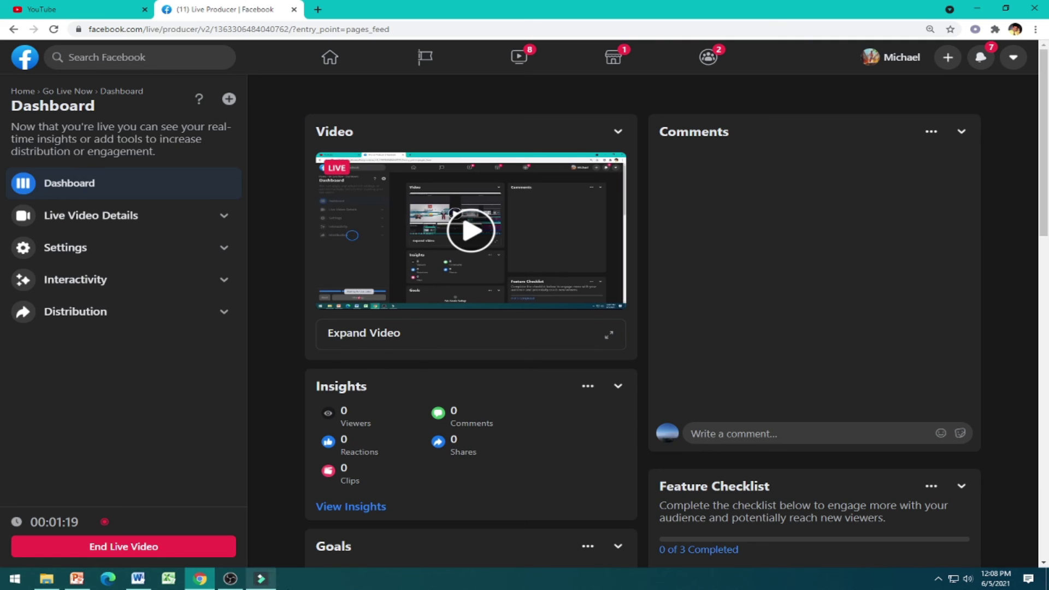
End the Facebook live video, confirming with End, then go to YouTube's home page.
left_click(132, 549)
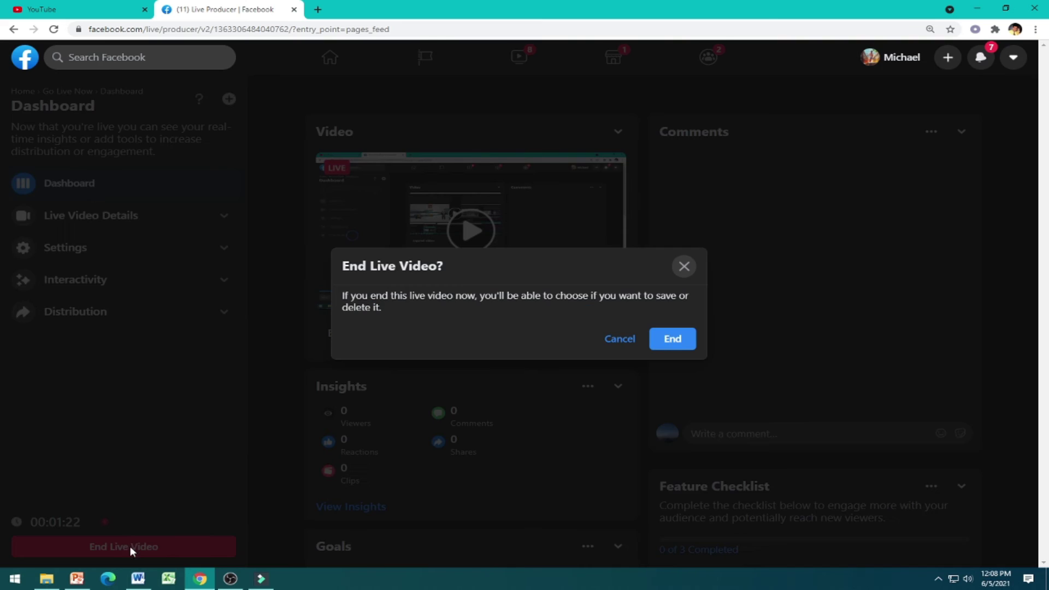
left_click(661, 343)
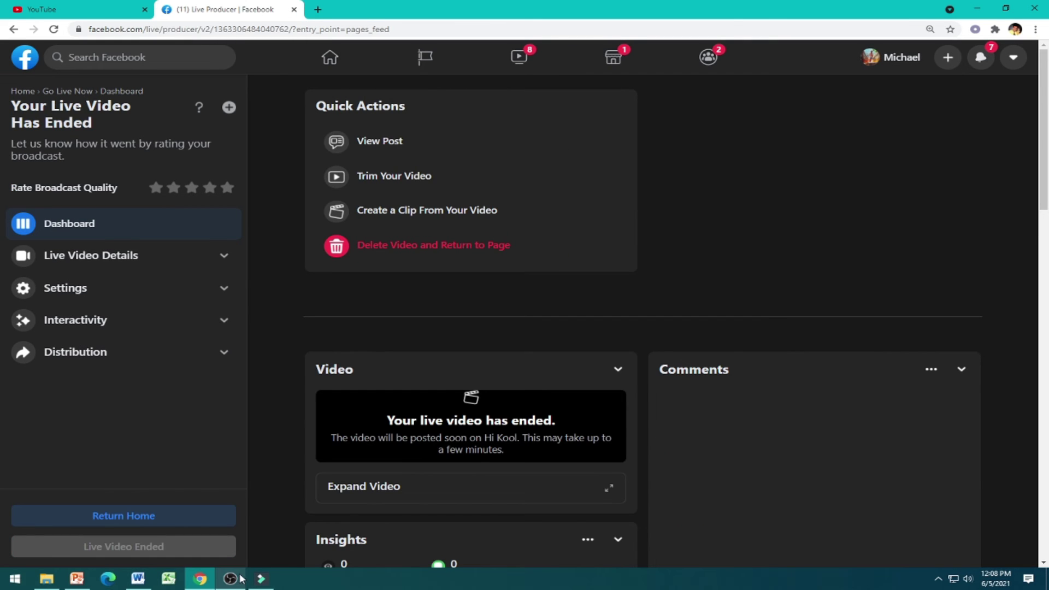
left_click(87, 9)
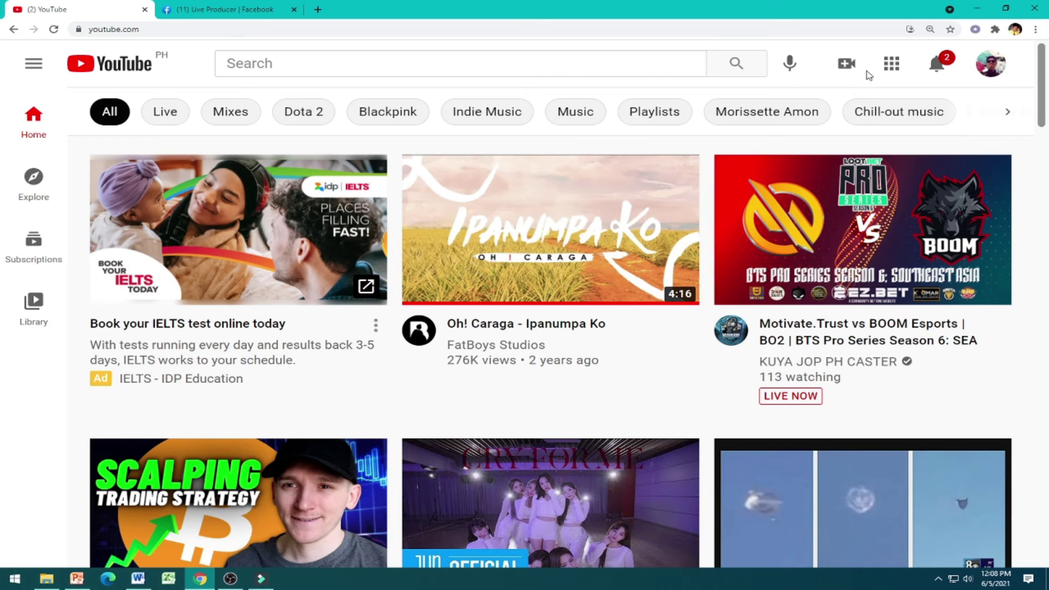
Choose Go live from YouTube's Create menu, then stop the OBS stream to Facebook.
left_click(846, 63)
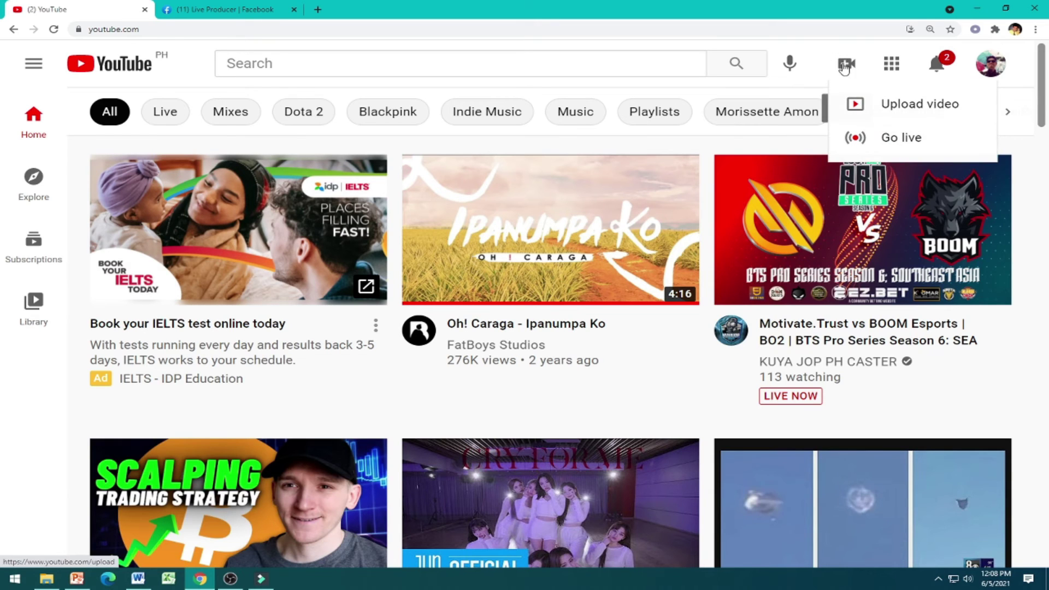
left_click(896, 140)
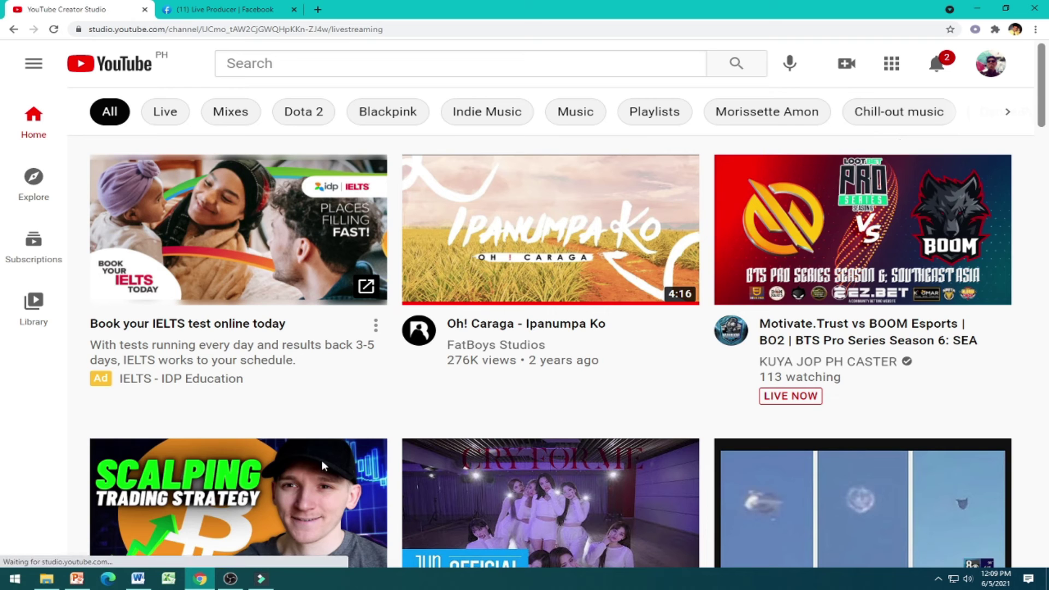
left_click(231, 579)
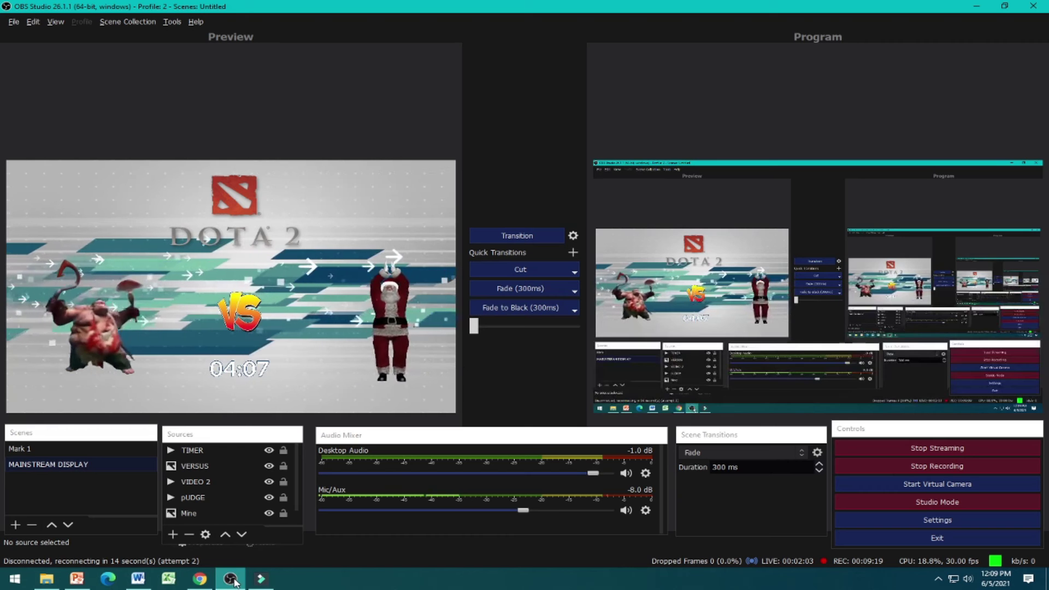
left_click(918, 447)
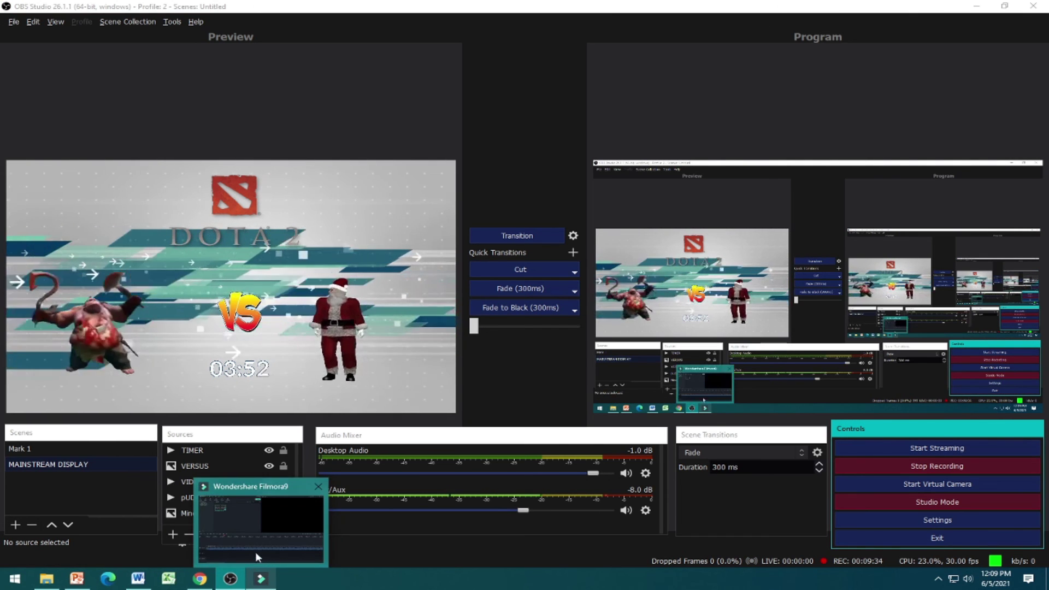
left_click(203, 579)
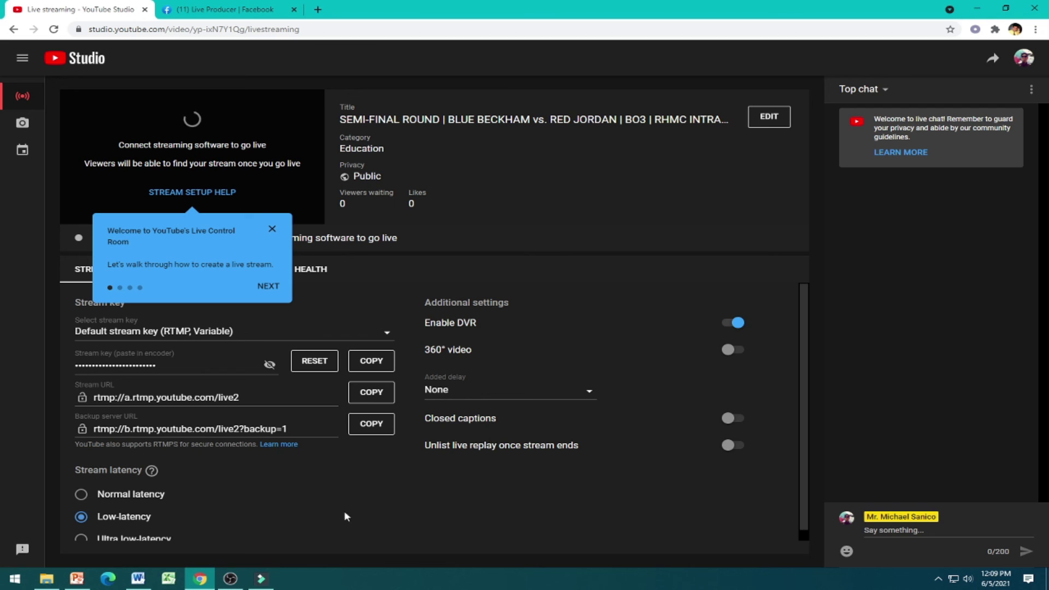
Step through and close the Live Control Room tour, then copy the YouTube stream key.
left_click(269, 287)
left_click(346, 328)
left_click(847, 228)
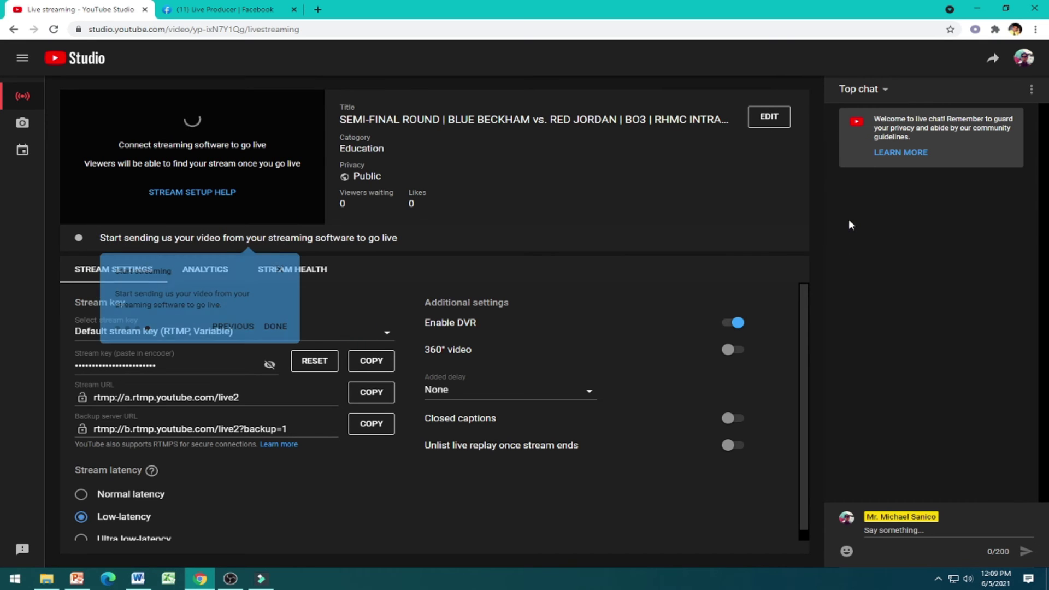
left_click(279, 269)
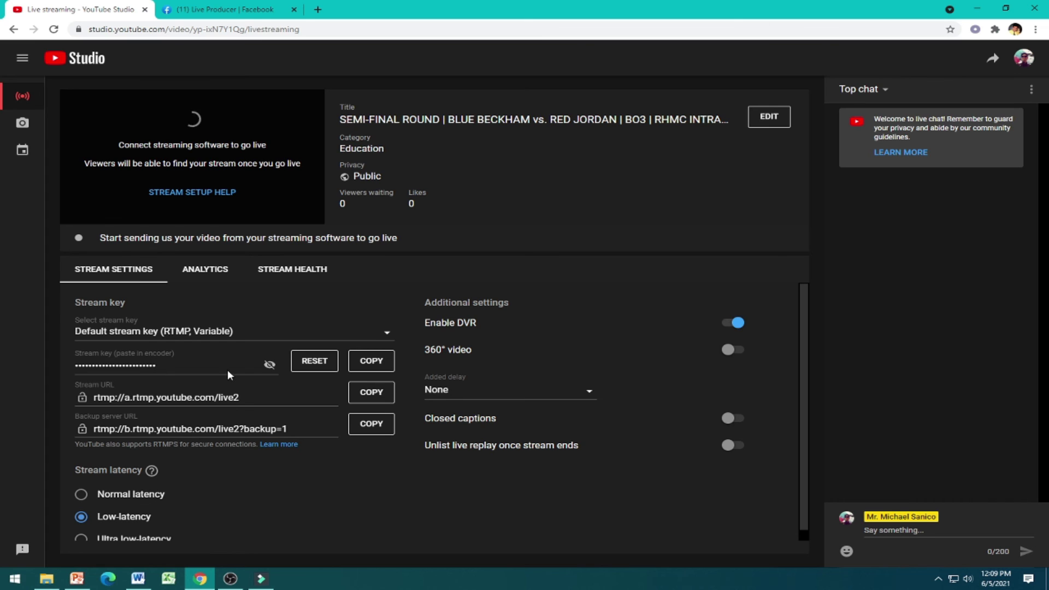
left_click(378, 364)
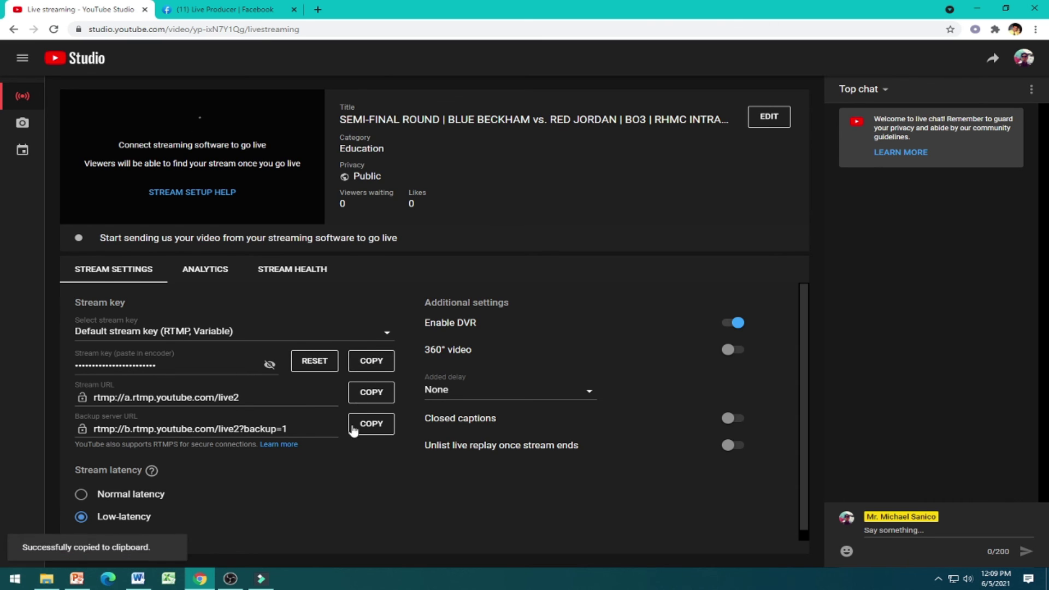
left_click(227, 581)
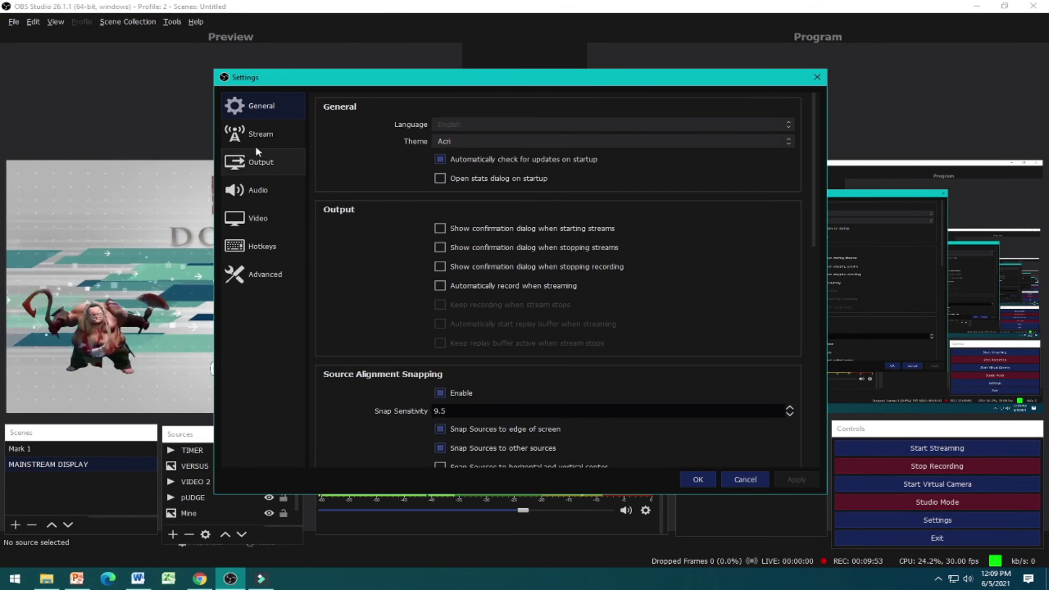
Set the stream service to YouTube - RTMPS and replace the Facebook stream key with the YouTube key.
left_click(253, 140)
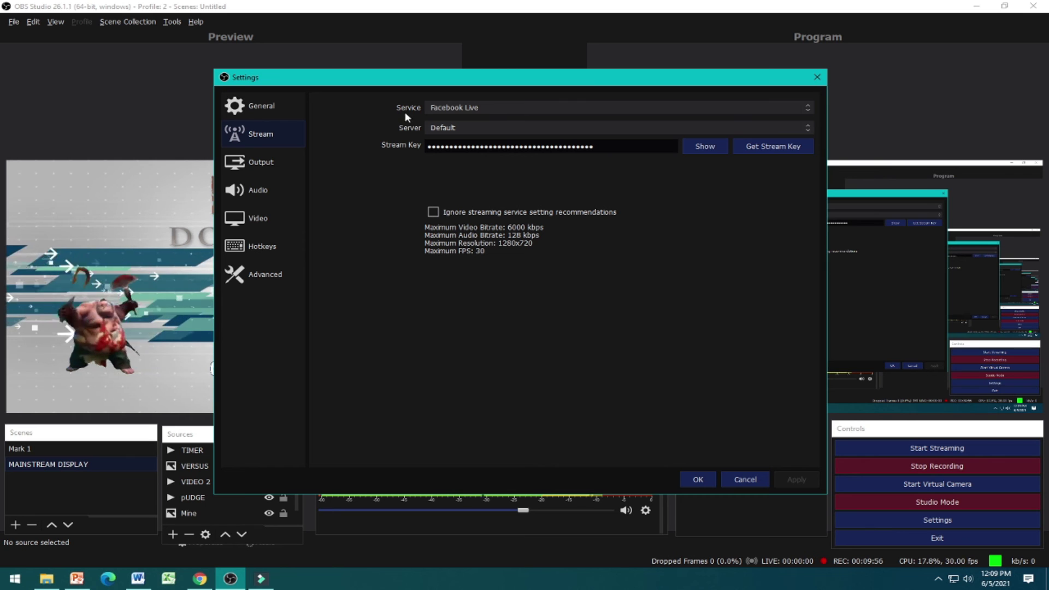
left_click(468, 107)
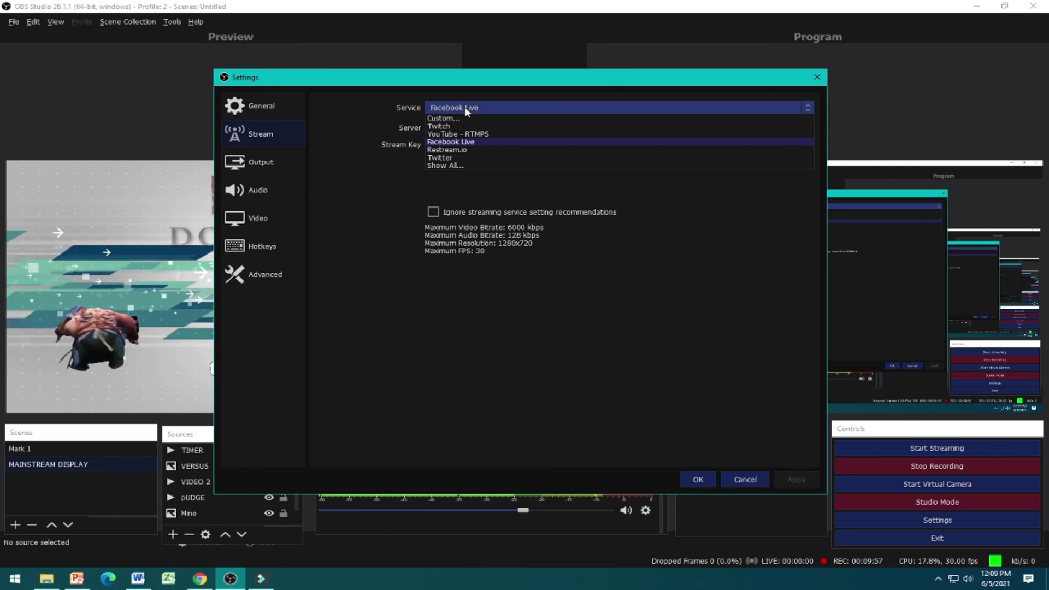
left_click(489, 133)
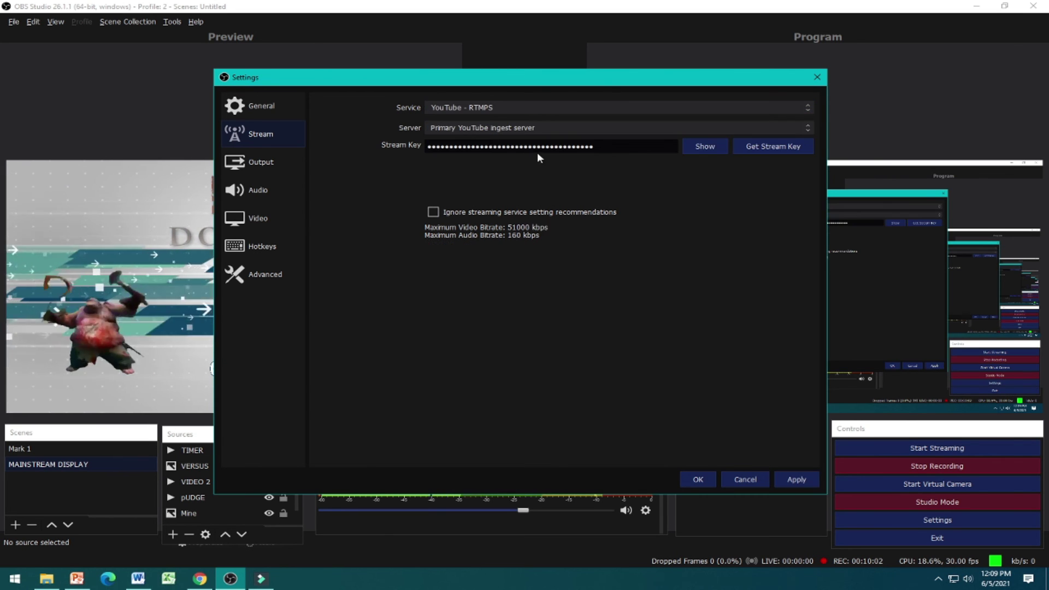
double_click(611, 147)
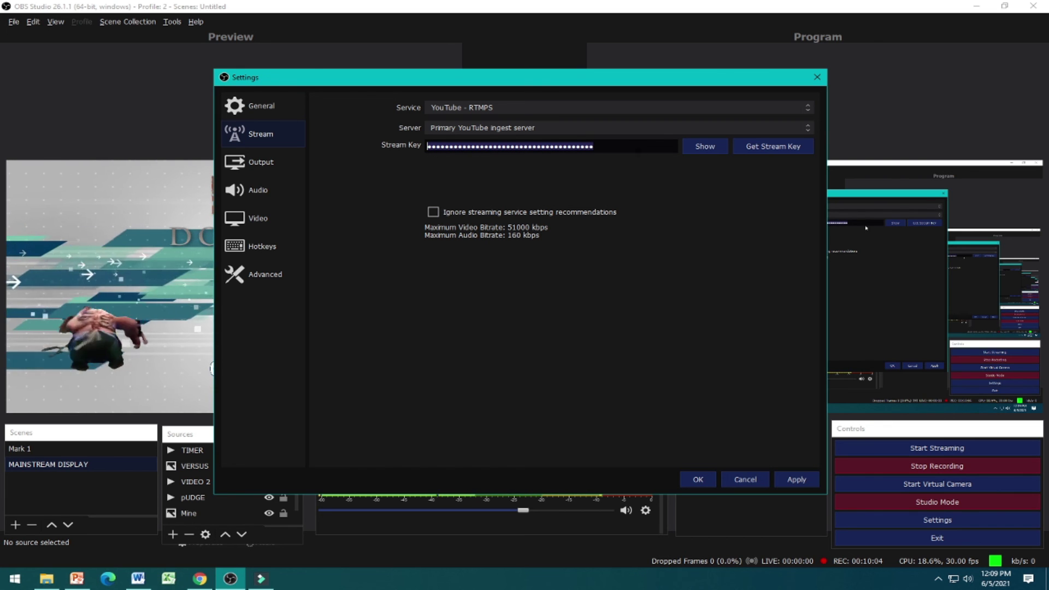
key("ctrl+v")
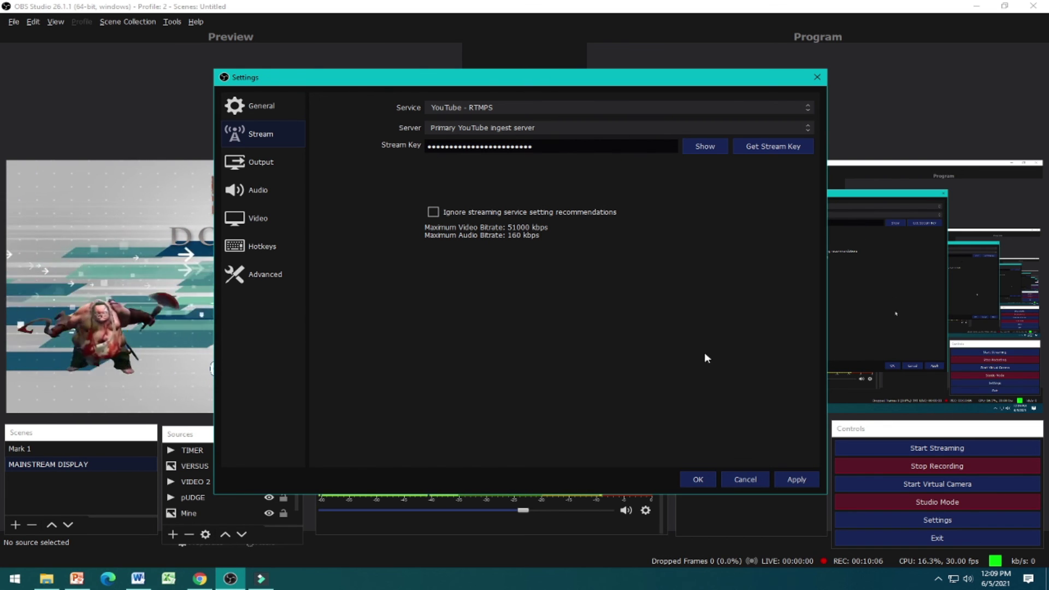
Save the new stream settings, start streaming, and return to YouTube Studio.
left_click(797, 479)
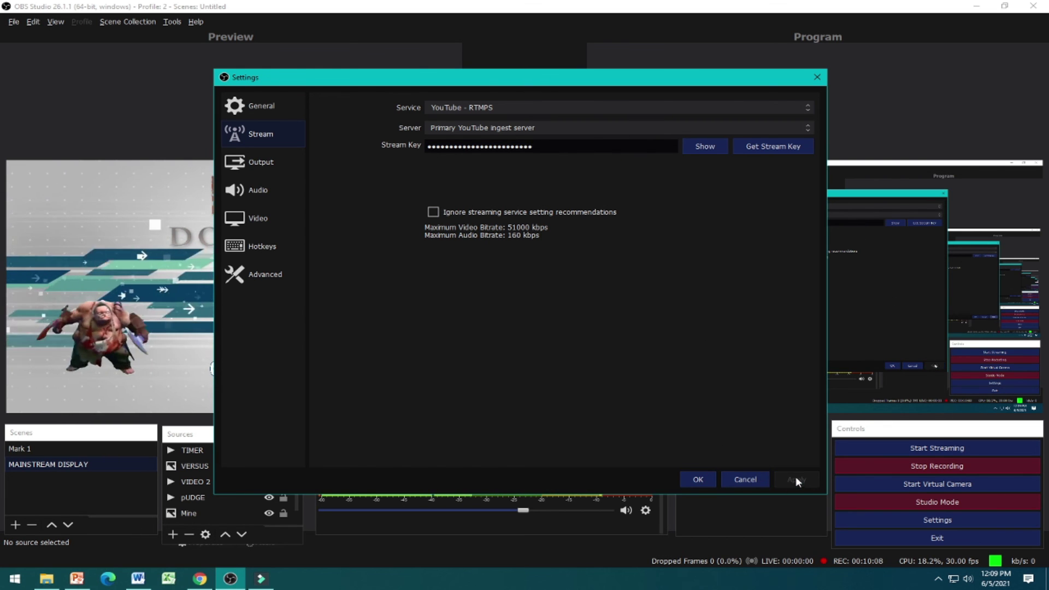
left_click(688, 480)
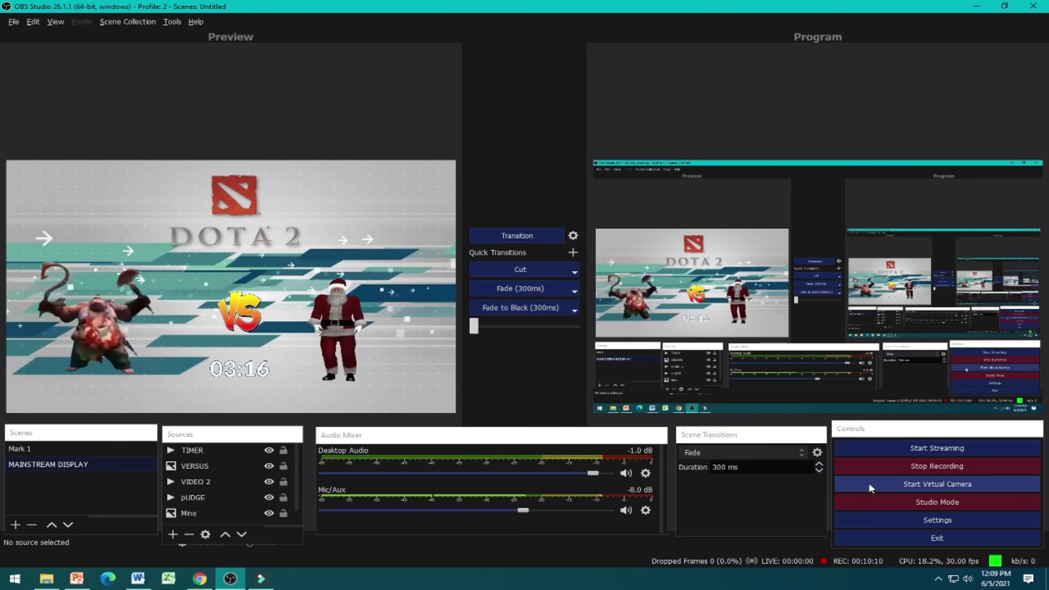
left_click(908, 448)
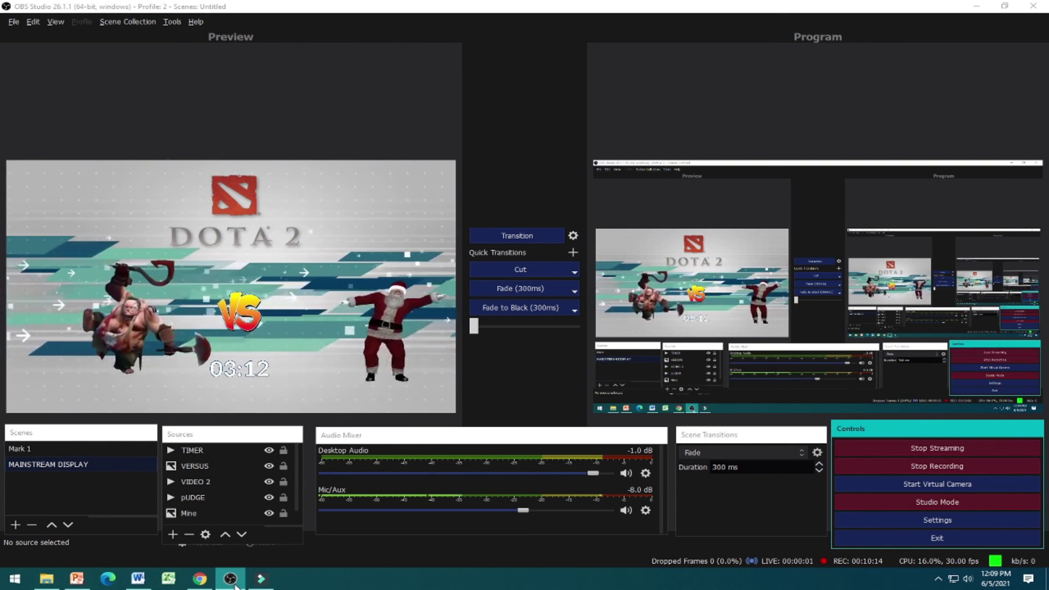
left_click(200, 579)
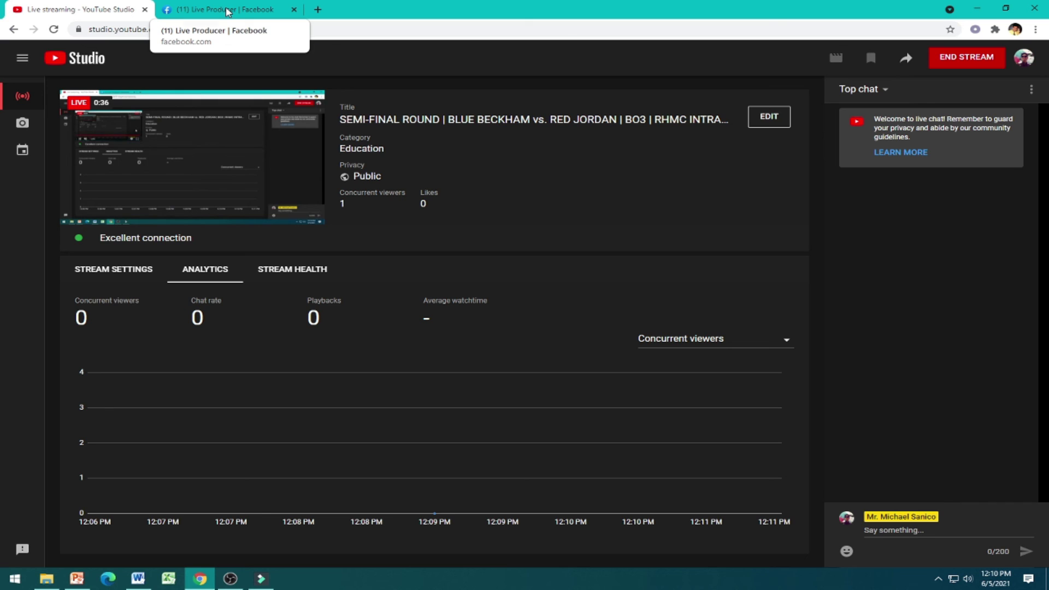
Confirm YouTube Studio shows the broadcast LIVE with an Excellent connection.
mouse_move(230, 578)
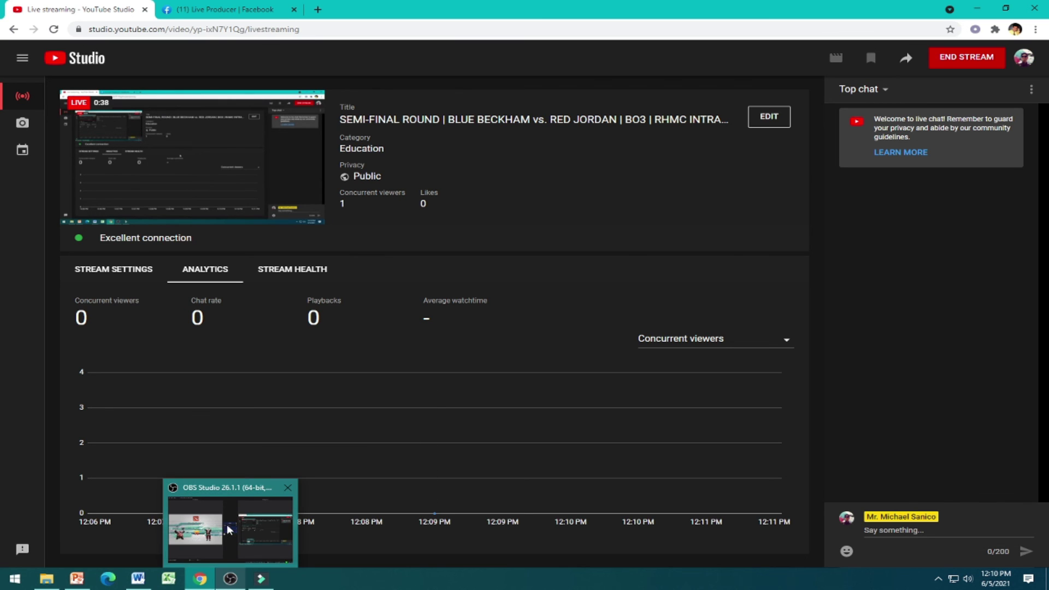